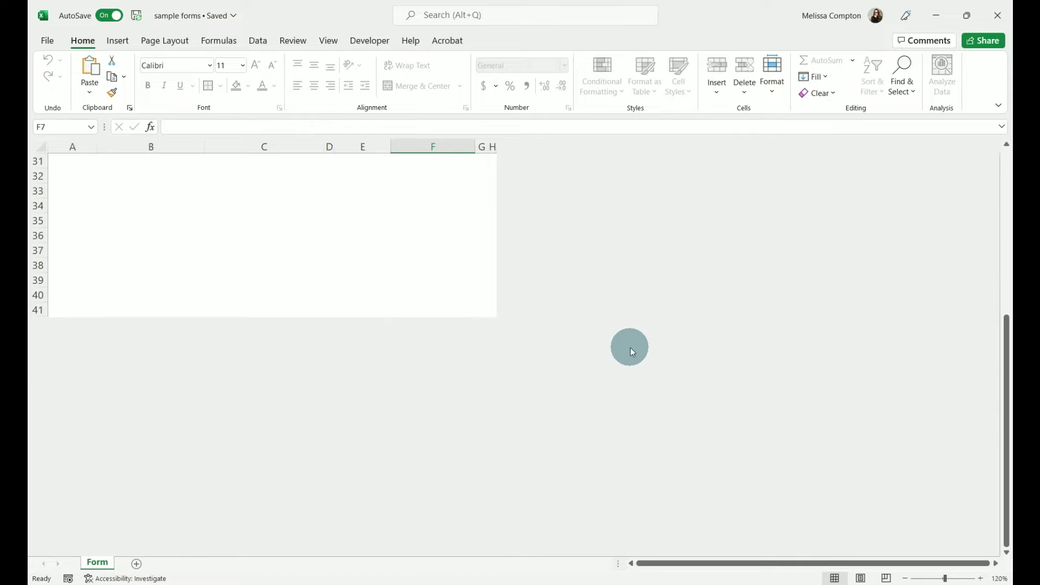
- Scroll the finished sample lunch form back up to the top
scroll(631, 347, "up", 10)
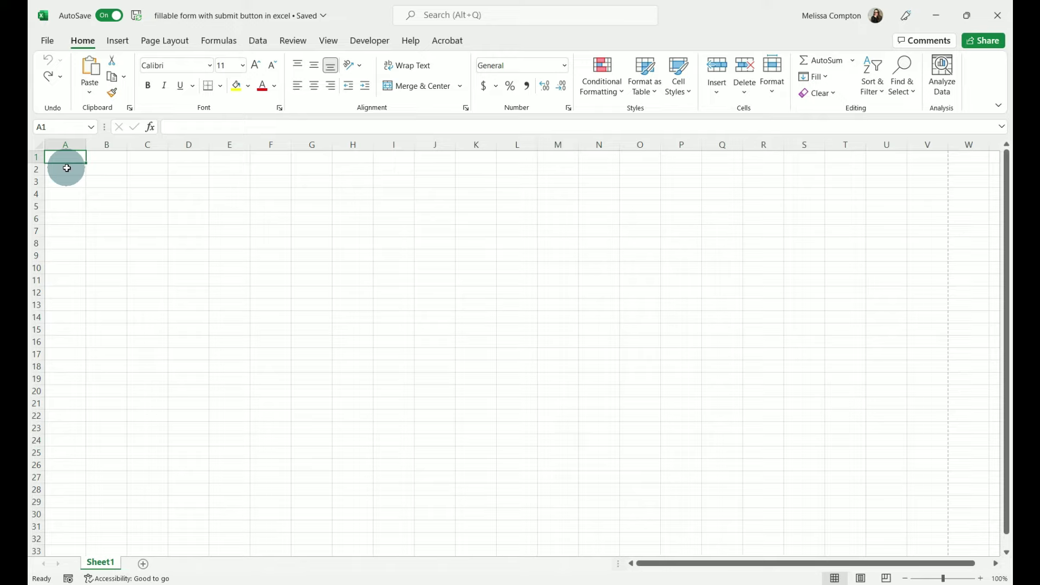
- Set the sheet's paper size to Letter and check where the page-break lines fall
left_click(161, 41)
left_click(219, 90)
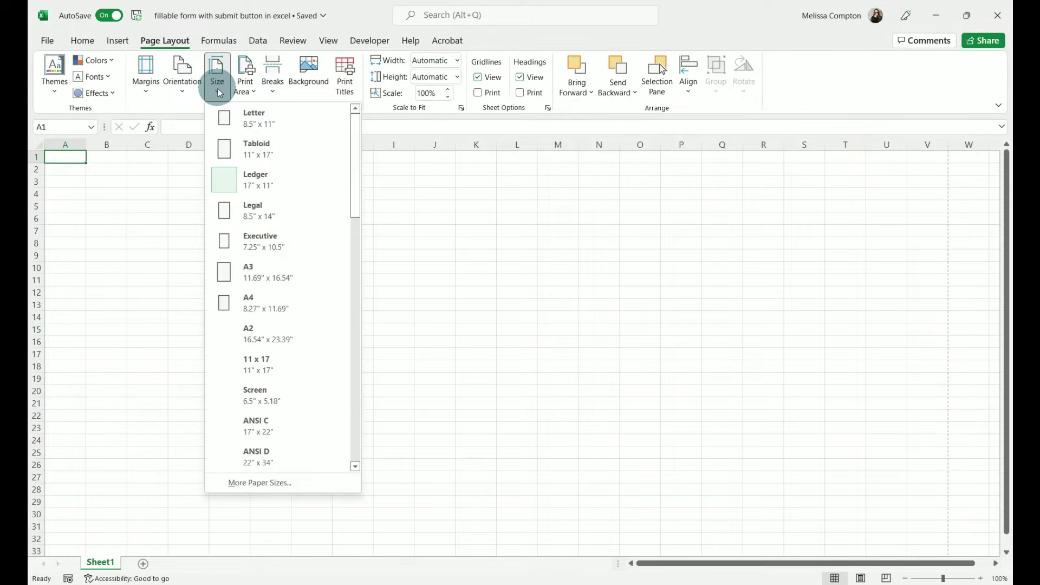
left_click(264, 121)
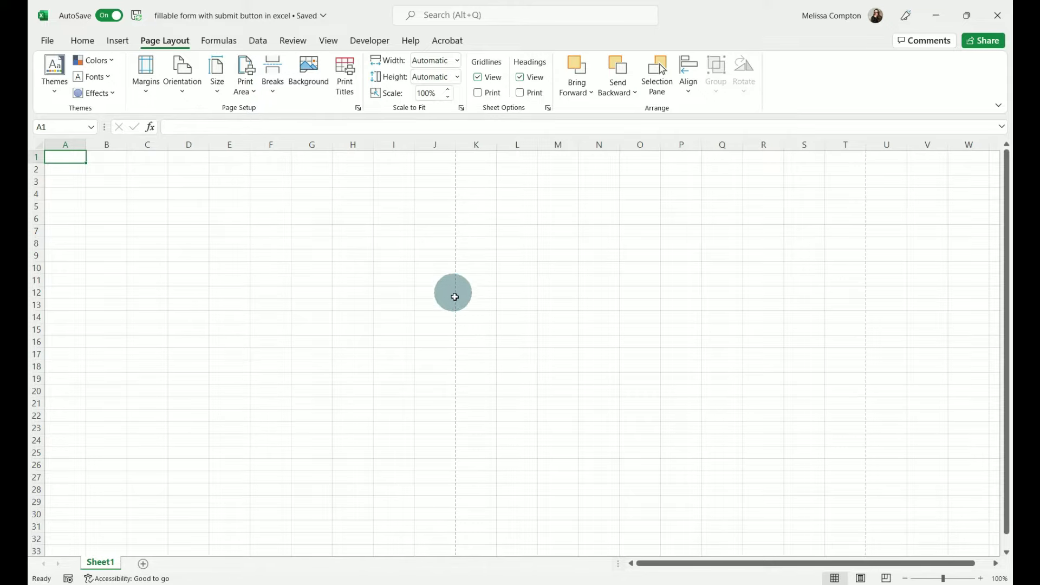
scroll(454, 297, "down", 10)
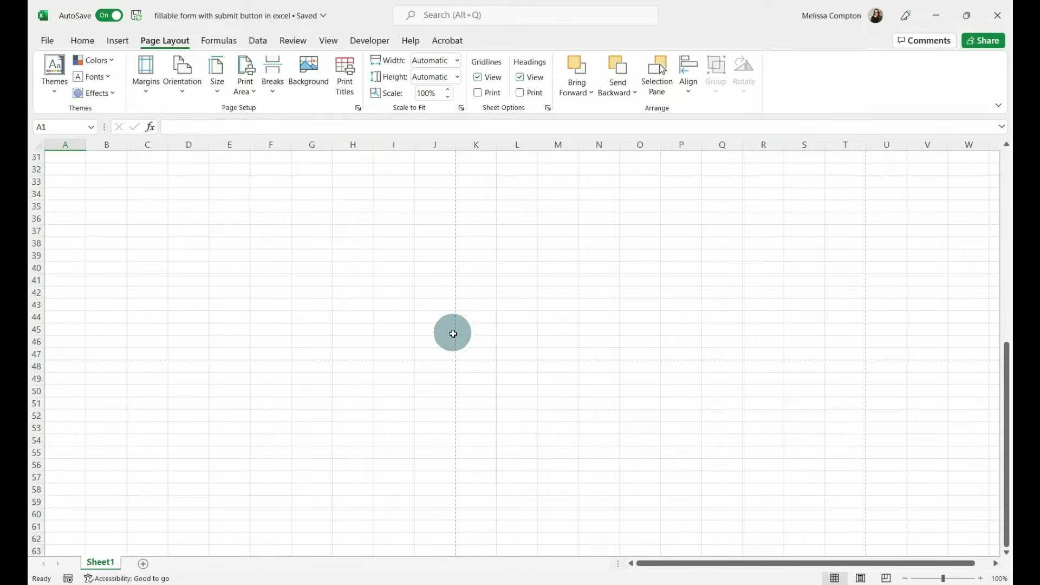
scroll(246, 299, "up", 7)
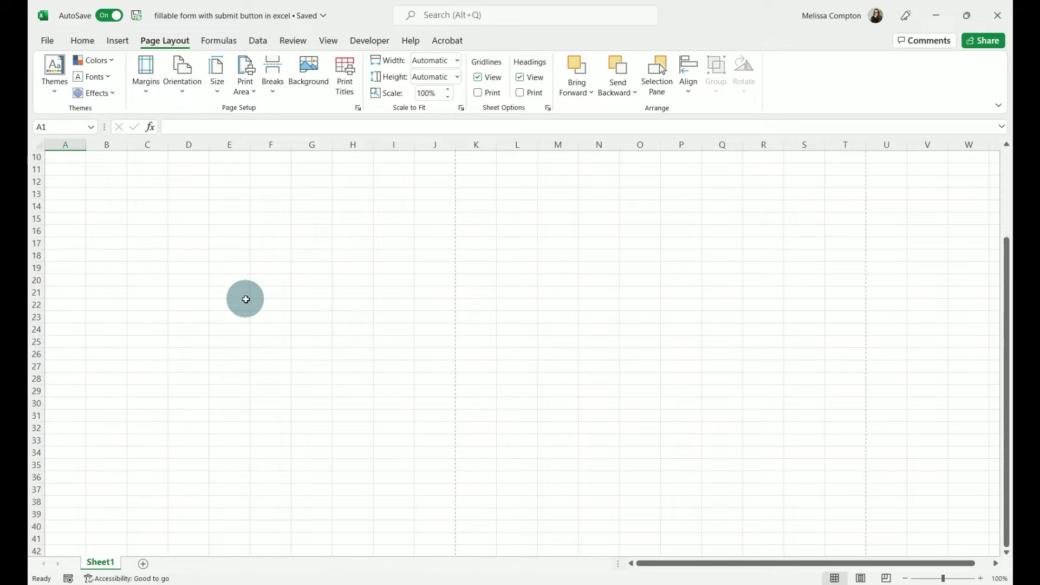
scroll(245, 299, "up", 3)
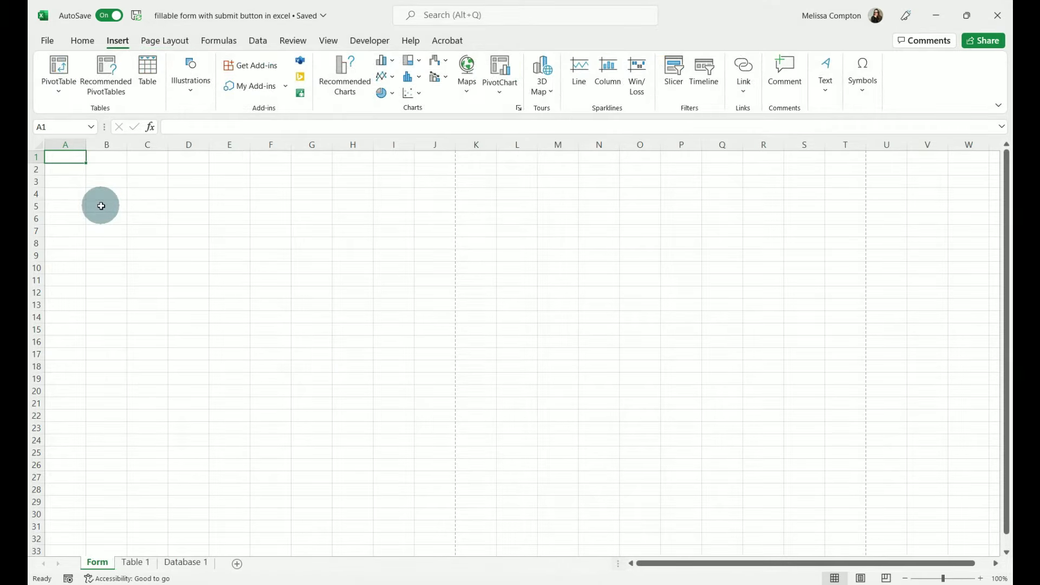
- Make row 1 much taller, merge A1:J1 and enter the title 'EMPLOYEE APPRECTION LUNCH'
left_click(38, 157)
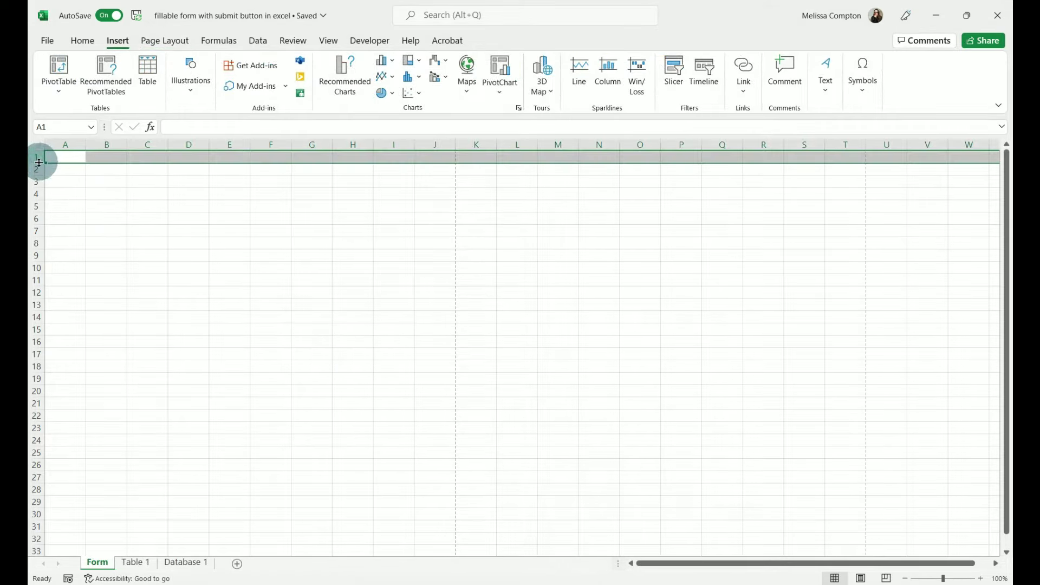
left_click_drag(38, 163, 448, 159)
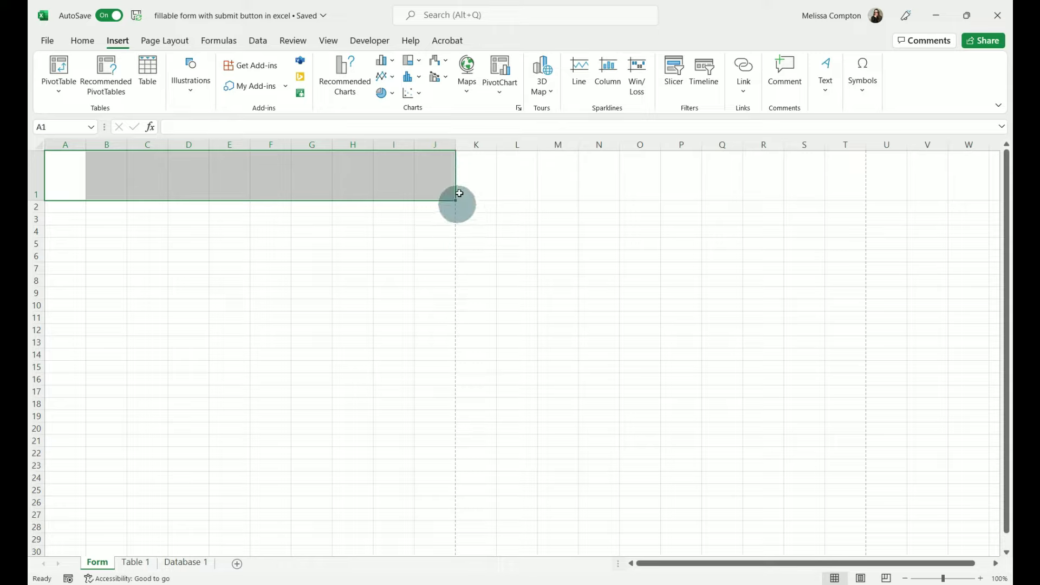
left_click(87, 41)
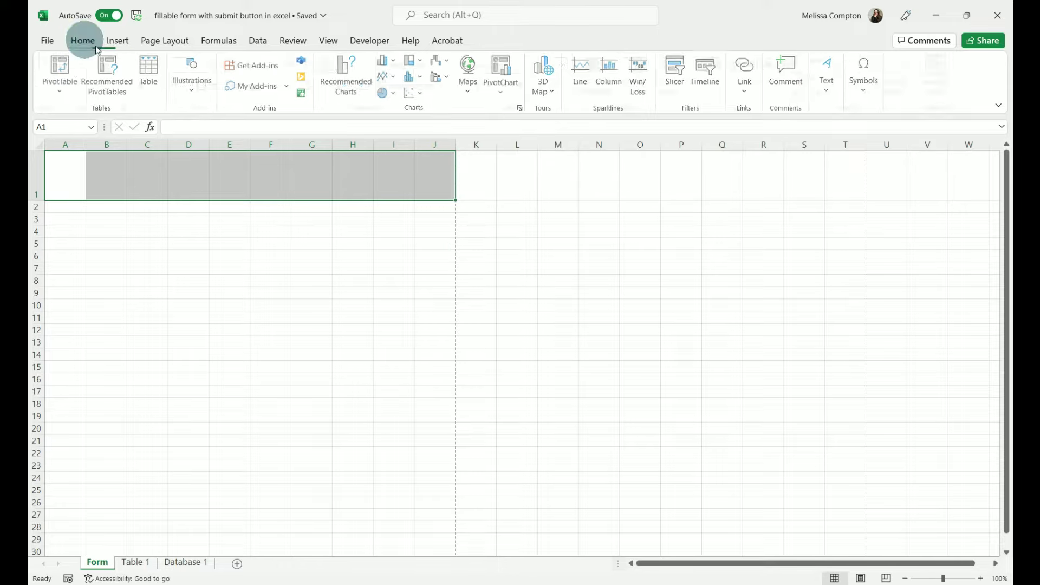
left_click(421, 85)
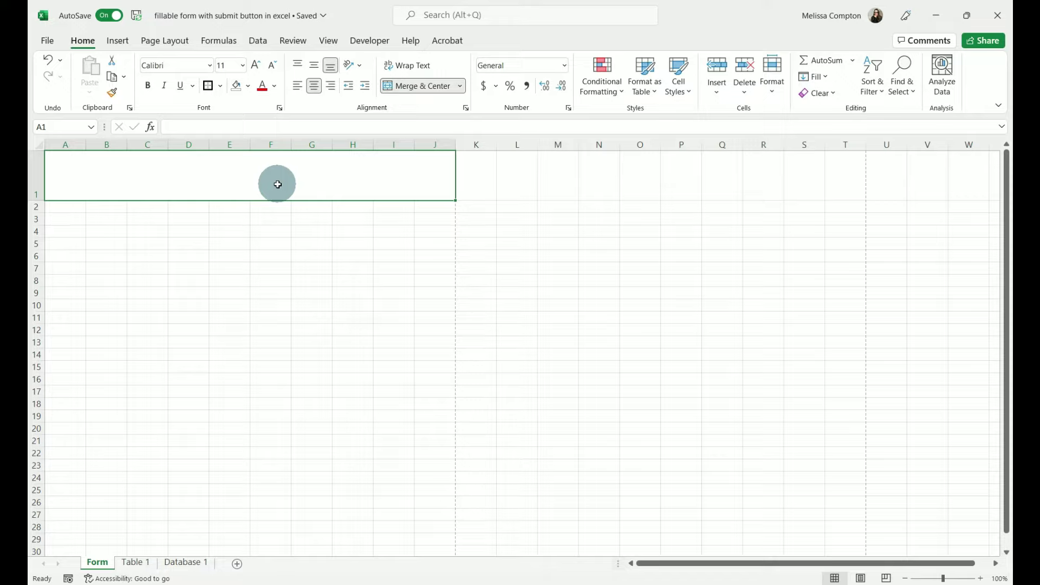
type("EMPLOY")
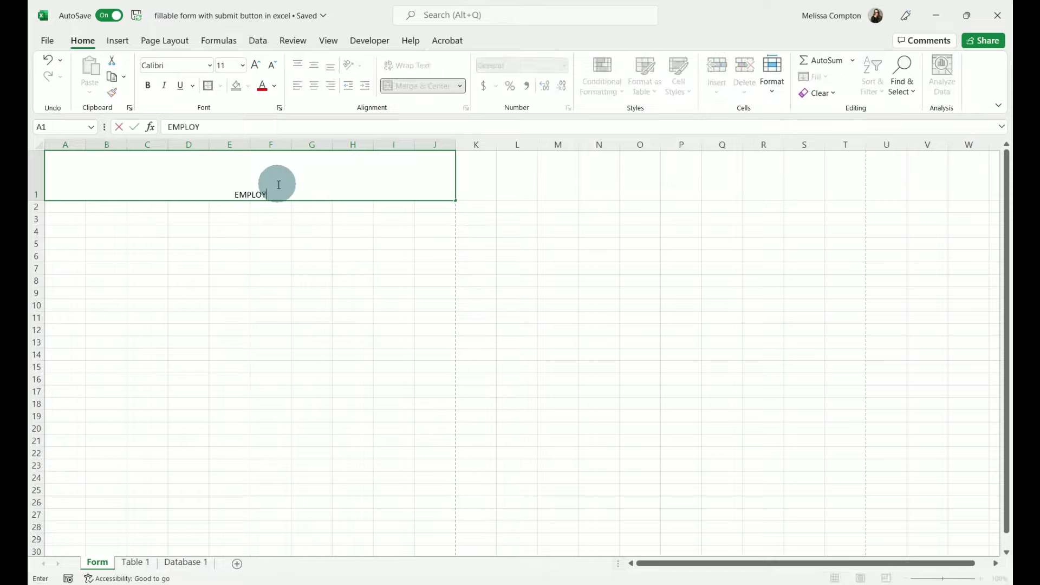
type("EE APPRECTION LUNCH")
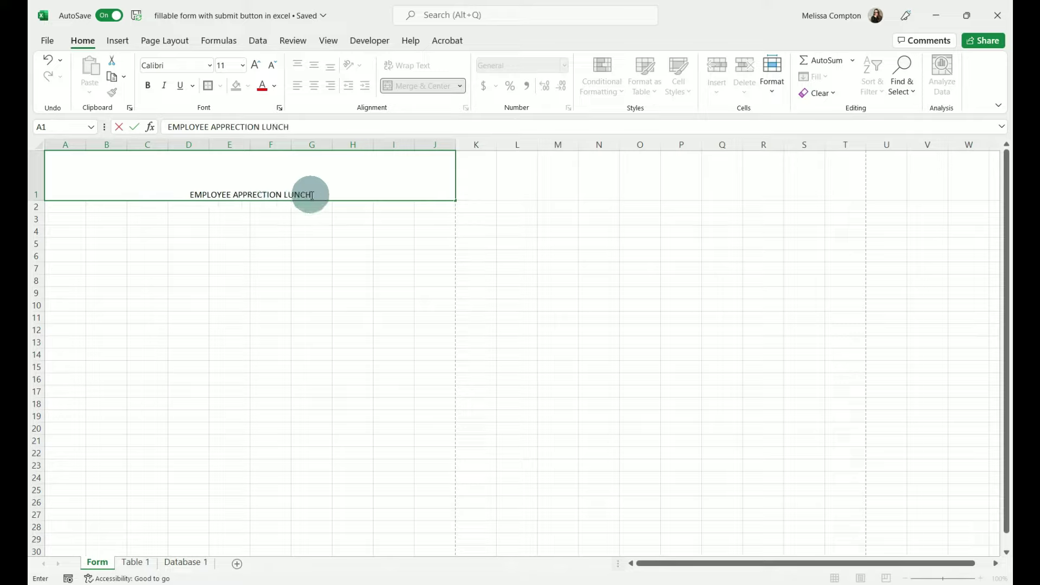
- Format the title at 24 pt, left- and middle-aligned, and paste the Mel's Fruit Company logo
left_click_drag(311, 195, 190, 195)
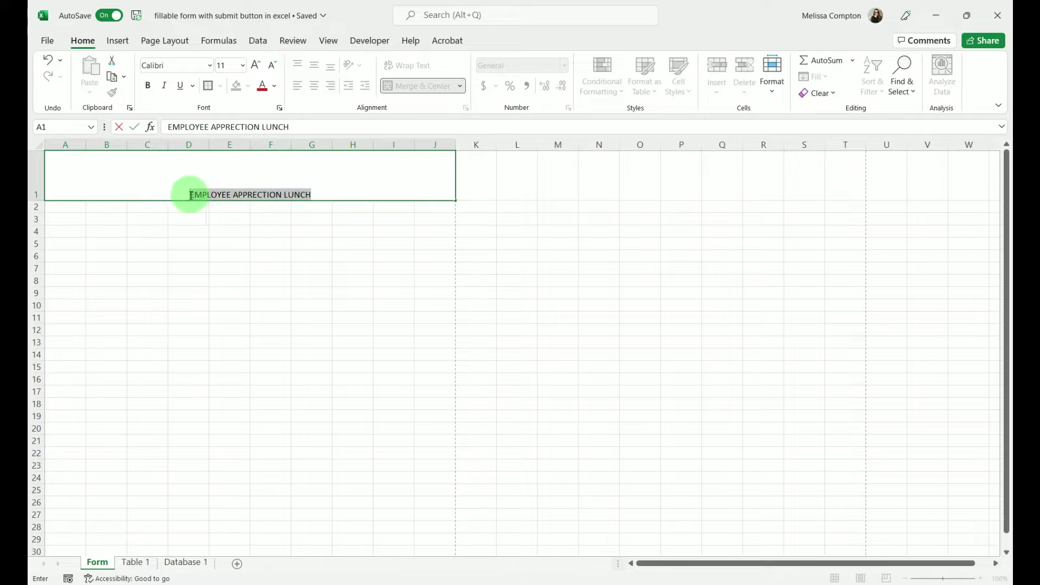
left_click(242, 66)
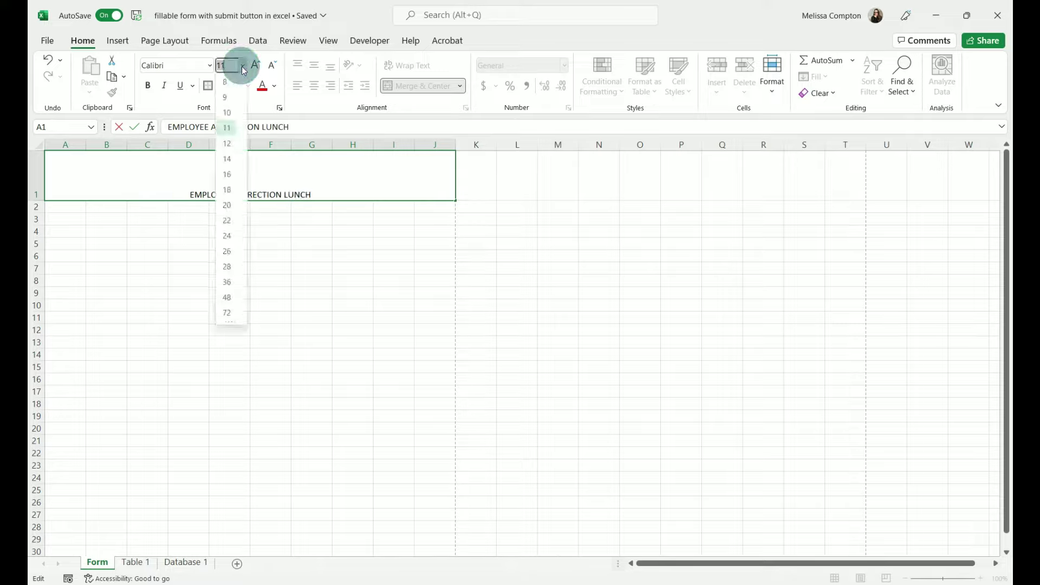
left_click(229, 237)
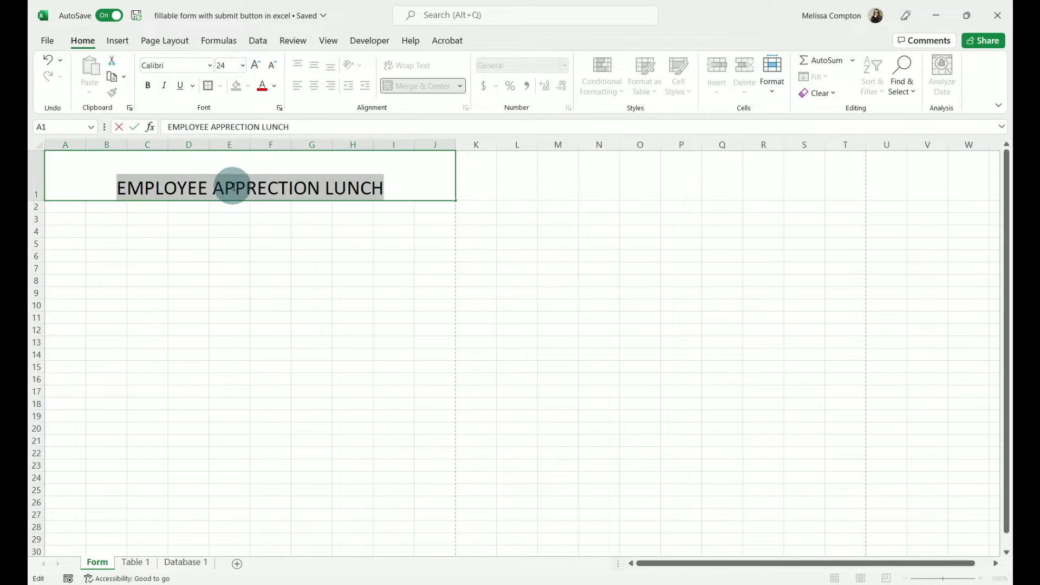
left_click(244, 239)
left_click(246, 190)
left_click(298, 87)
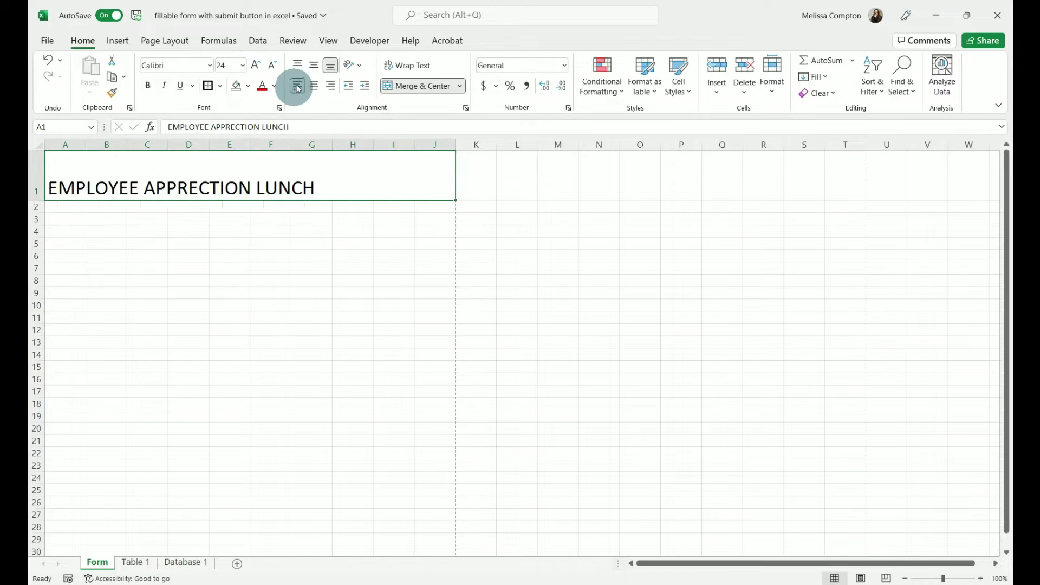
left_click(315, 66)
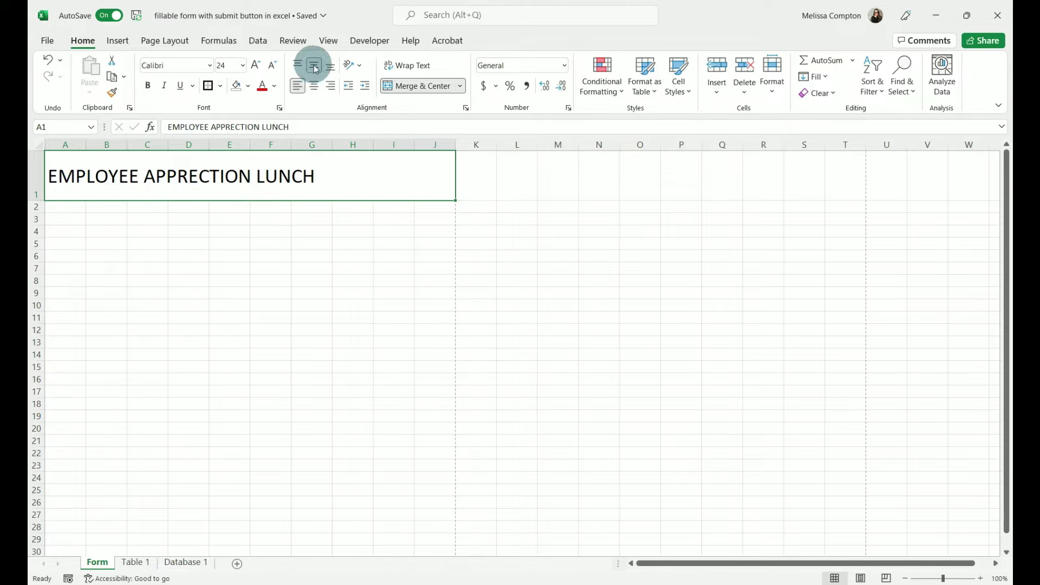
key("ctrl+v")
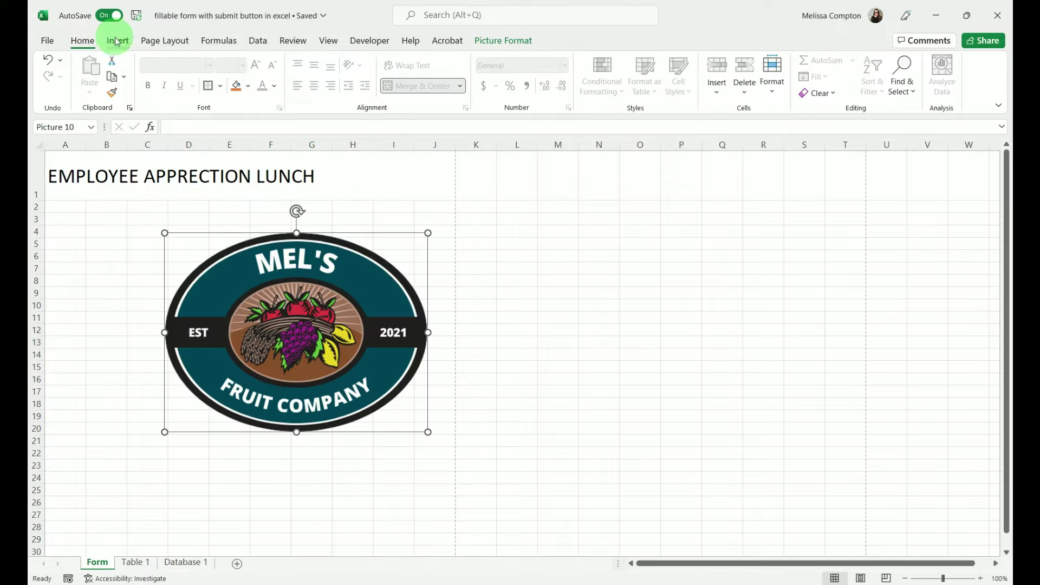
- Shrink the Mel's Fruit Company logo to a small oval beside the title
left_click(116, 42)
left_click(196, 91)
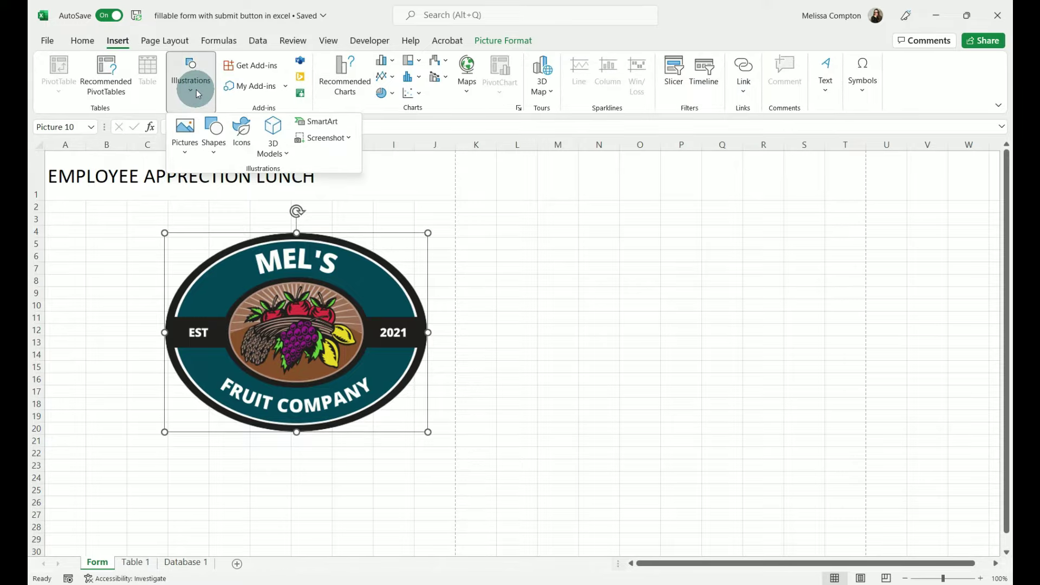
left_click(188, 155)
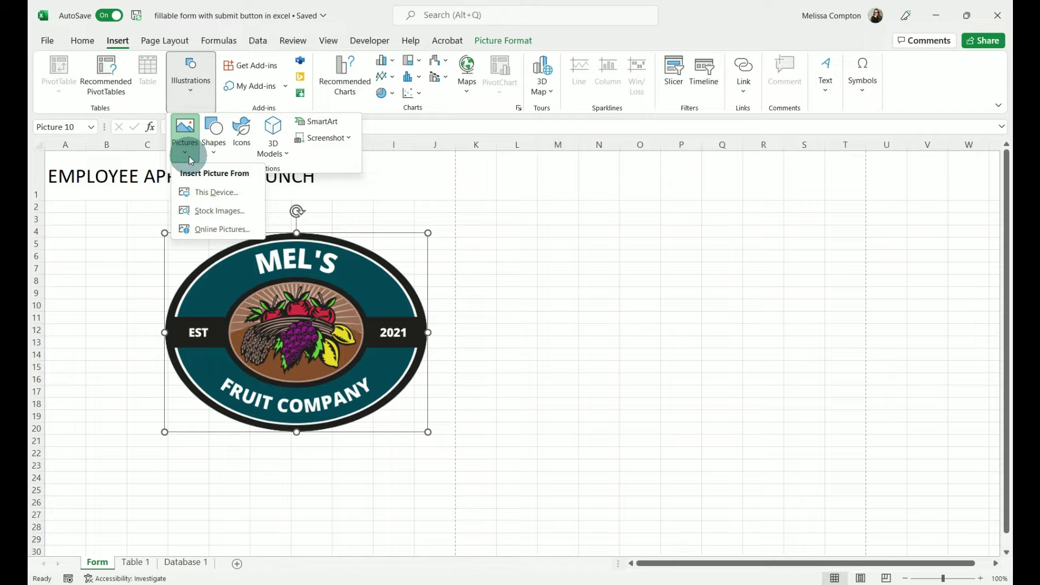
left_click(144, 256)
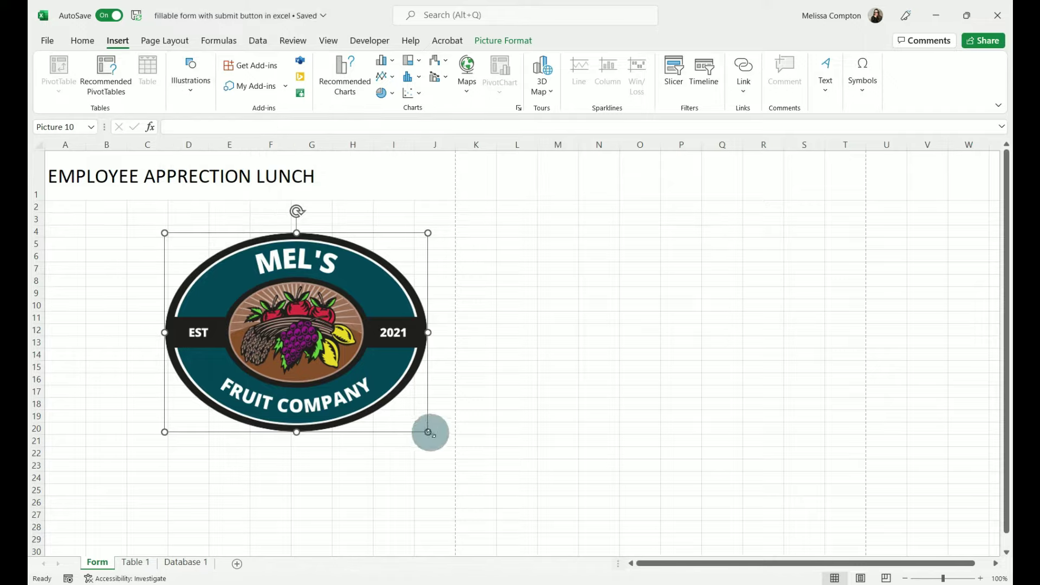
left_click_drag(427, 431, 396, 170)
left_click(282, 254)
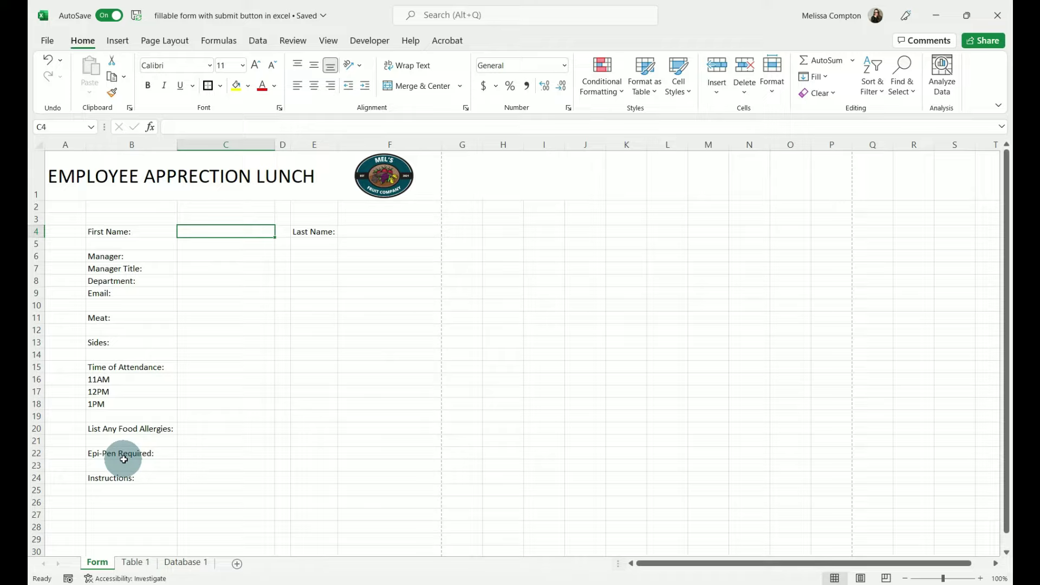
- Fill the answer cells C4, F4 and C6 yellow
left_click(235, 85)
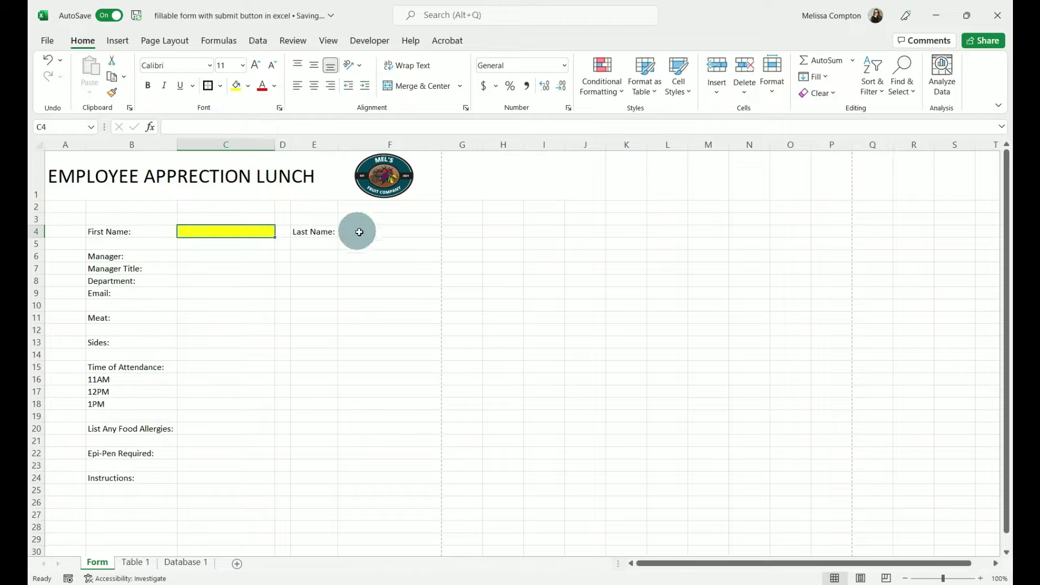
left_click(360, 232)
left_click(236, 86)
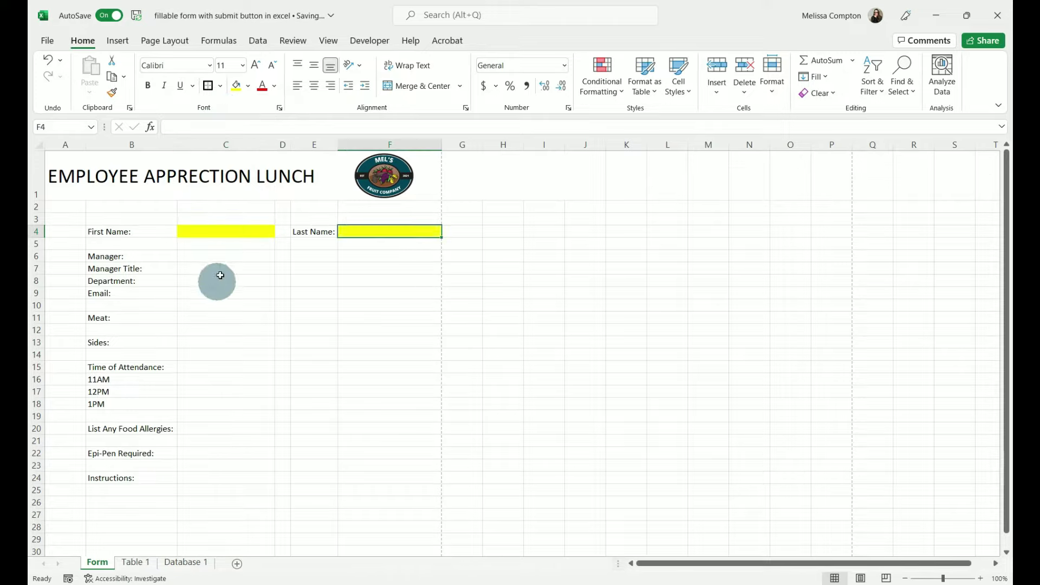
left_click(217, 254)
left_click(235, 86)
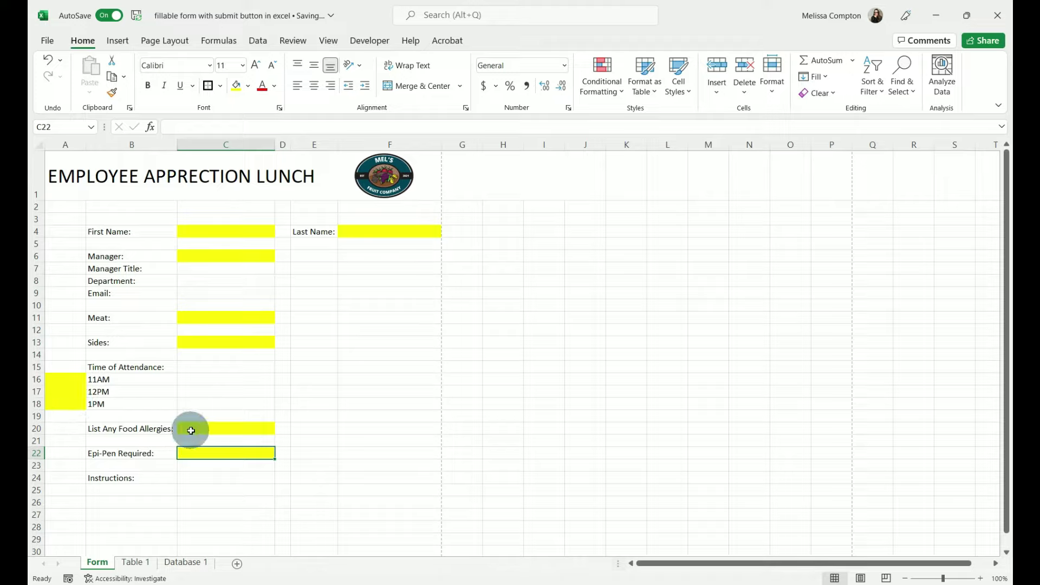
- Merge C20:F20 for allergies, then heighten row 25 and merge B25:F25 into one box
left_click_drag(191, 430, 394, 430)
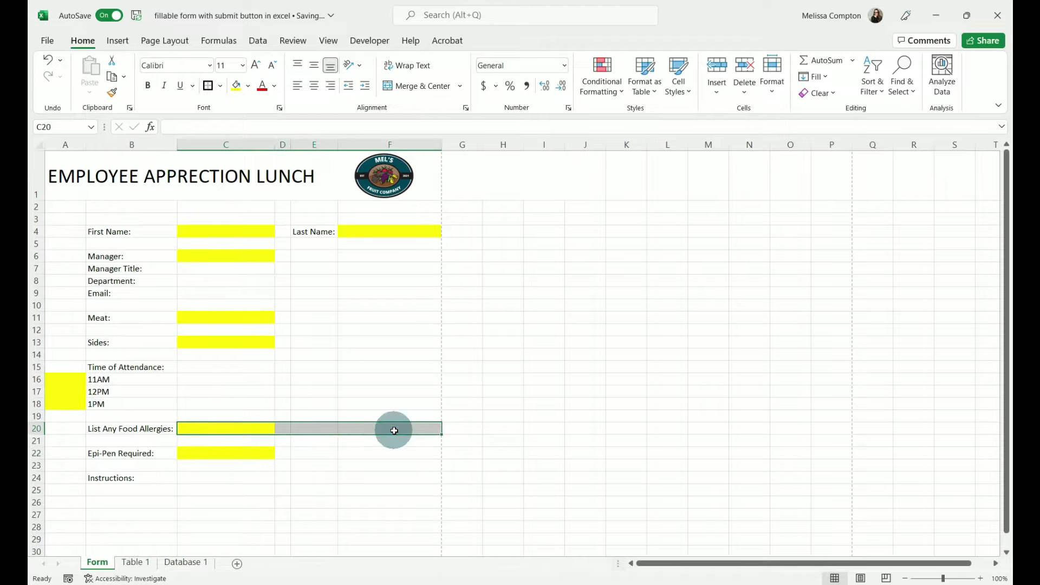
left_click(423, 87)
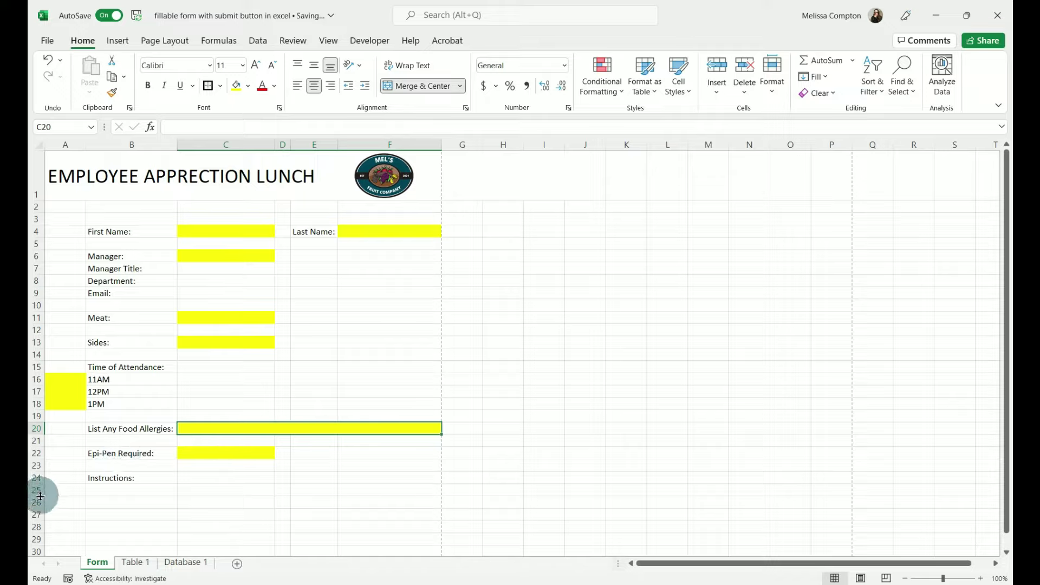
left_click_drag(41, 497, 37, 525)
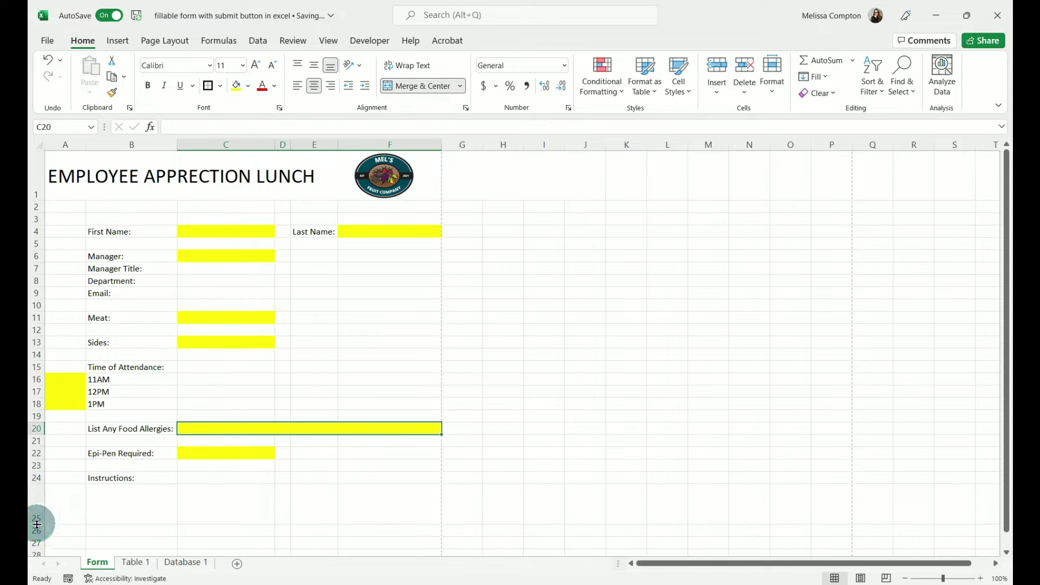
left_click_drag(116, 506, 386, 511)
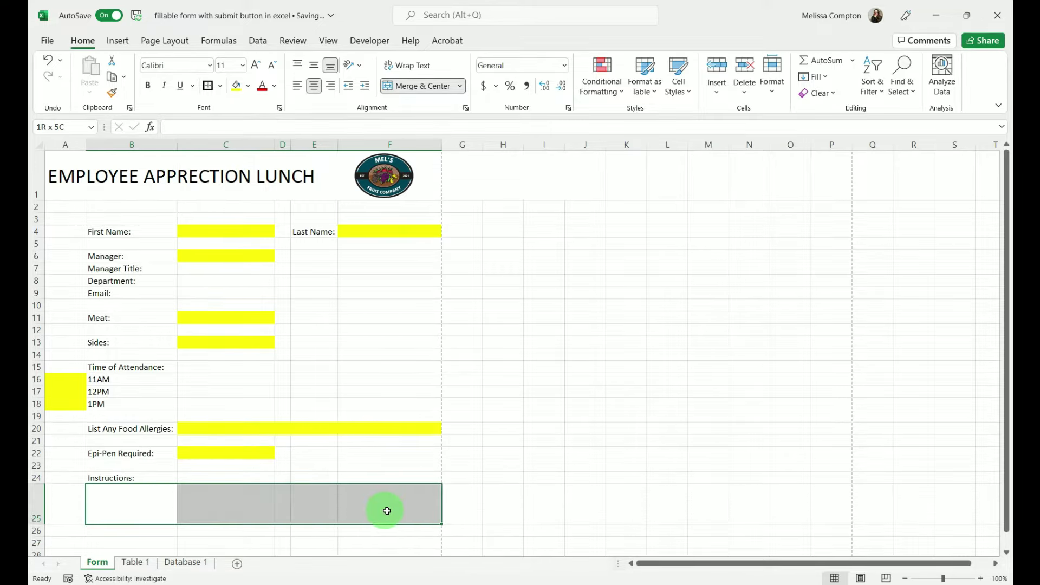
left_click(406, 86)
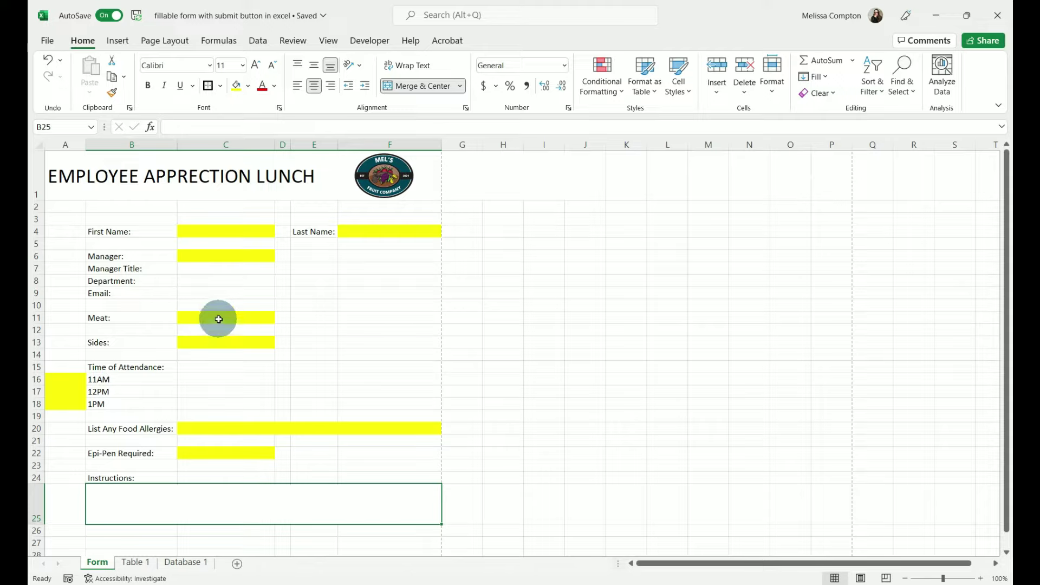
- Give C11 a list validation with the values chicken, Pork, Steak
left_click(218, 319)
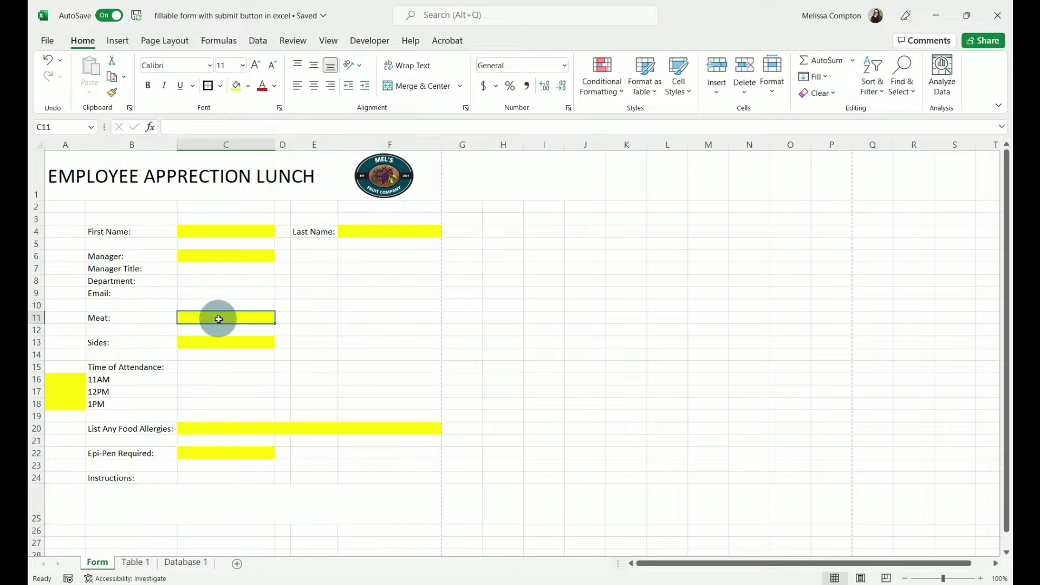
left_click(259, 42)
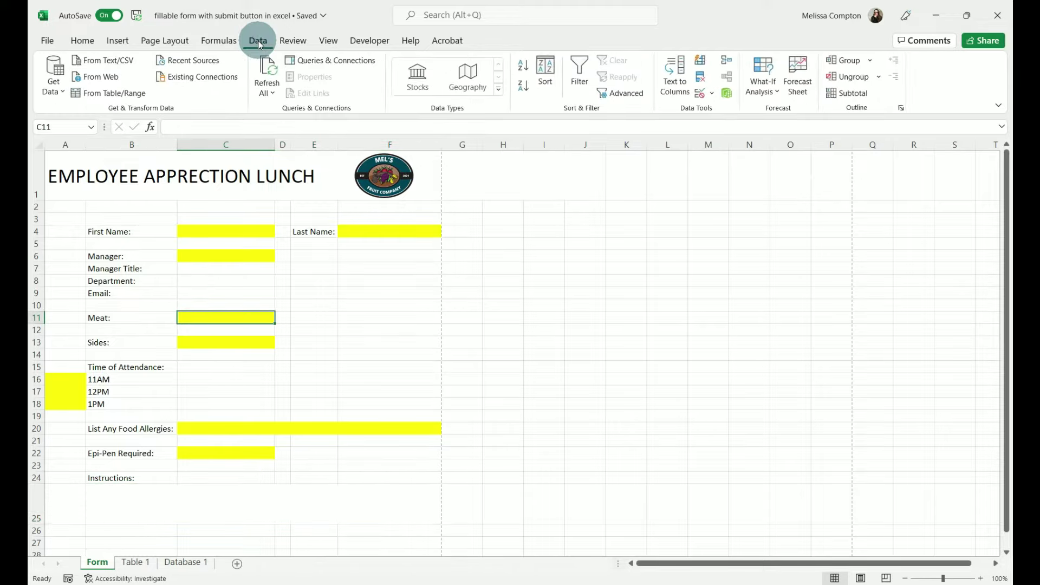
left_click(712, 95)
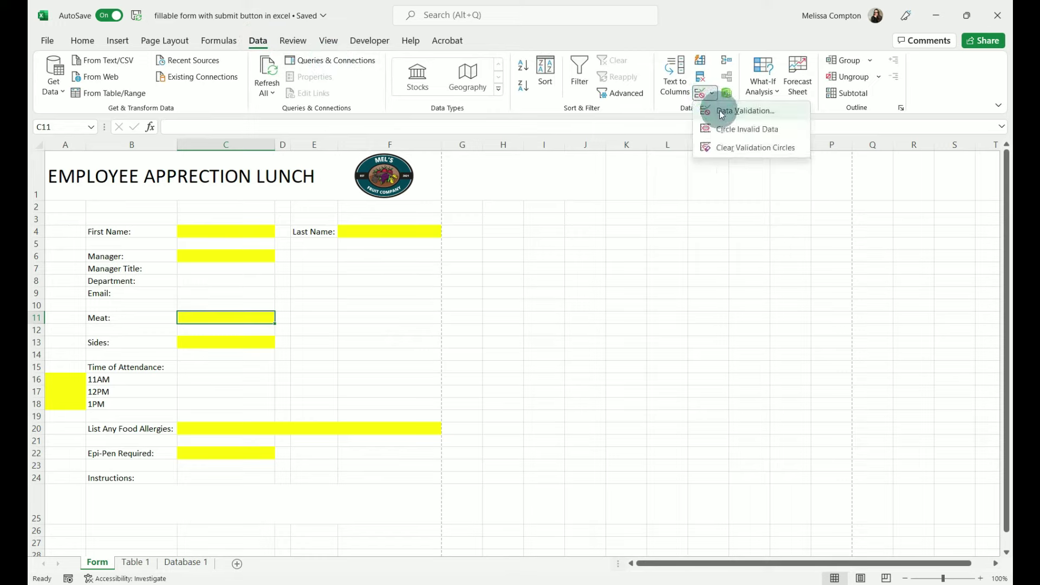
left_click(720, 110)
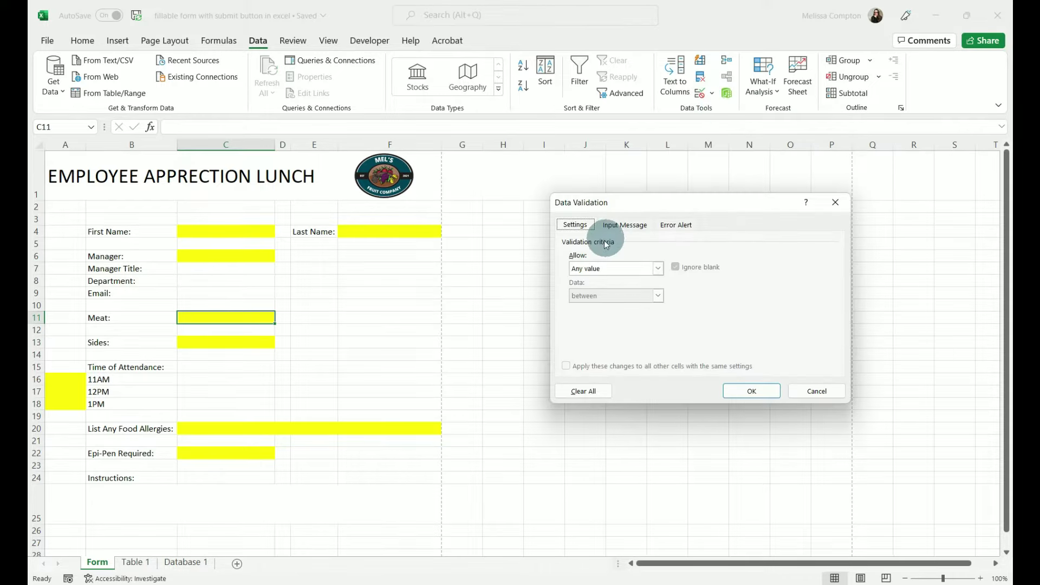
left_click(658, 268)
left_click(596, 307)
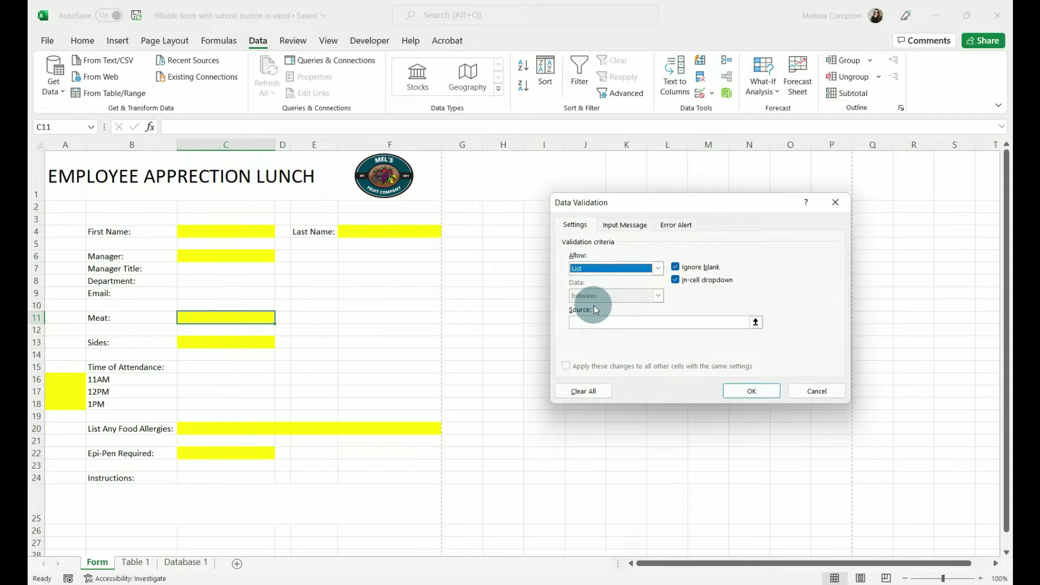
left_click(587, 324)
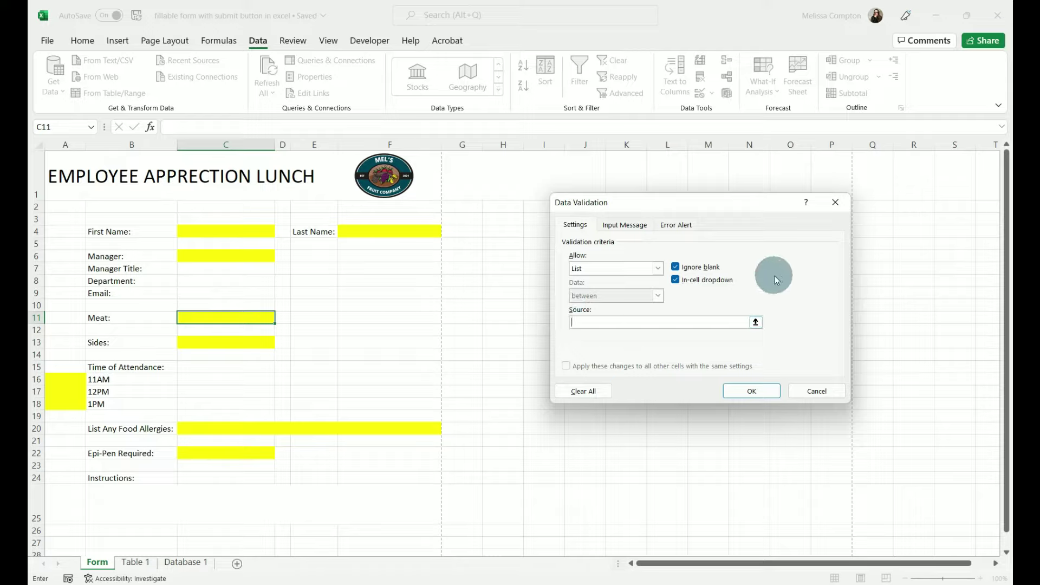
type("chicken, Pork, Steak")
left_click(752, 392)
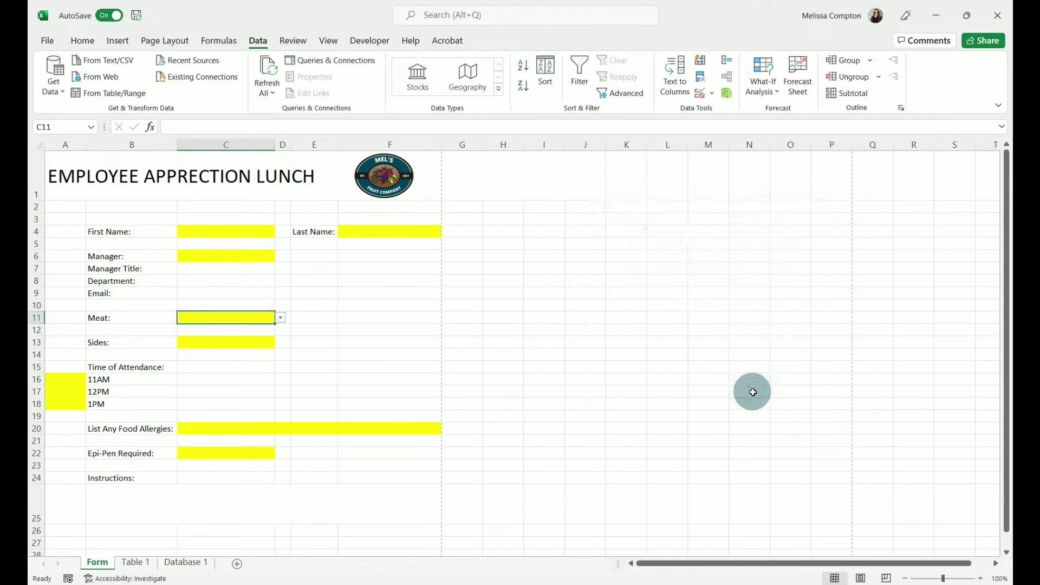
- Check the Meat dropdown's choices, then select the Sides cell C13
left_click(281, 317)
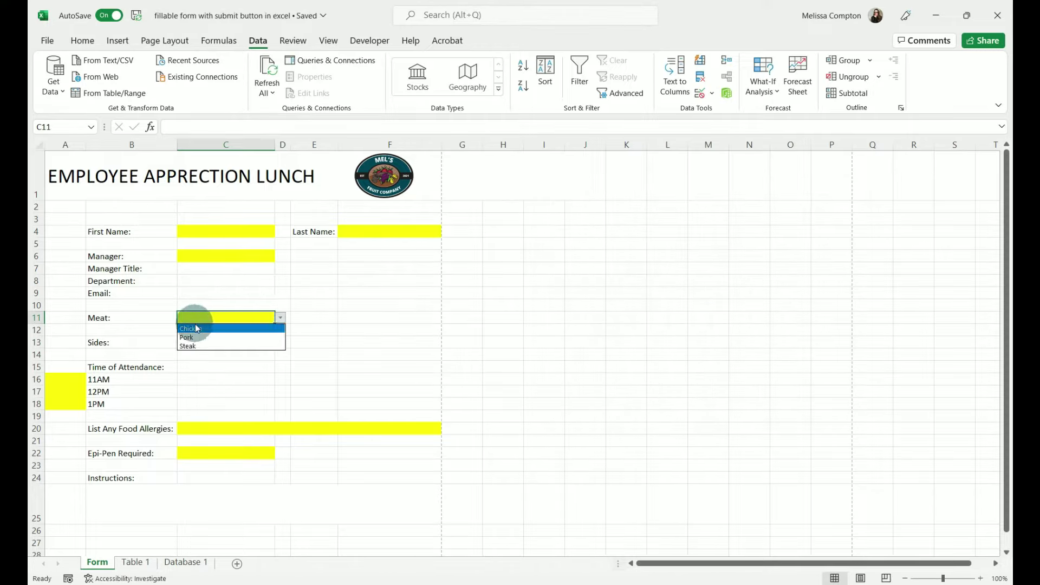
left_click(207, 368)
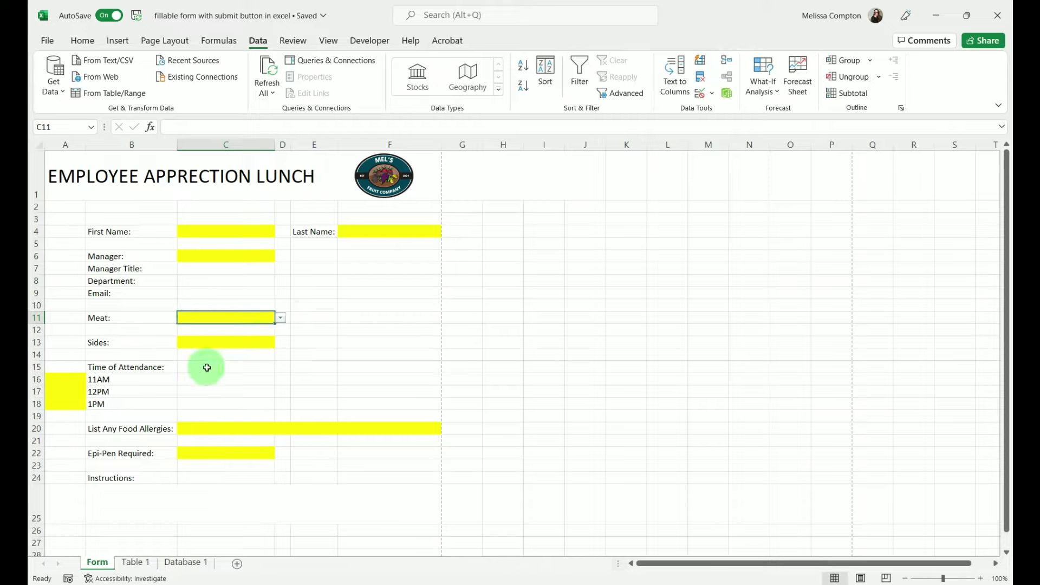
left_click(193, 343)
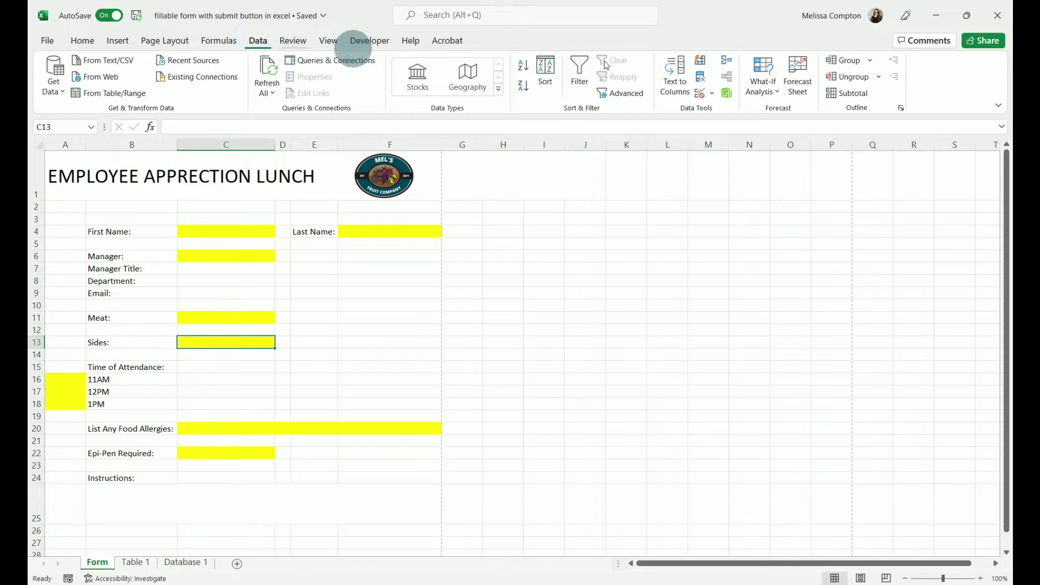
left_click(707, 96)
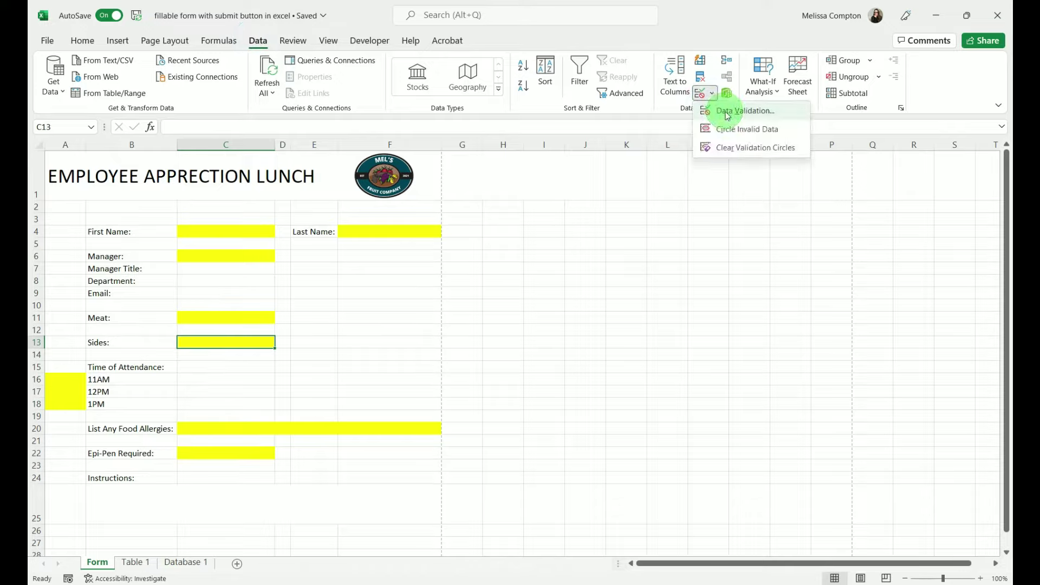
- Set C13's validation to a list of Baked Potato, Mac and Cheese, Salad, and test it
left_click(728, 112)
left_click(657, 268)
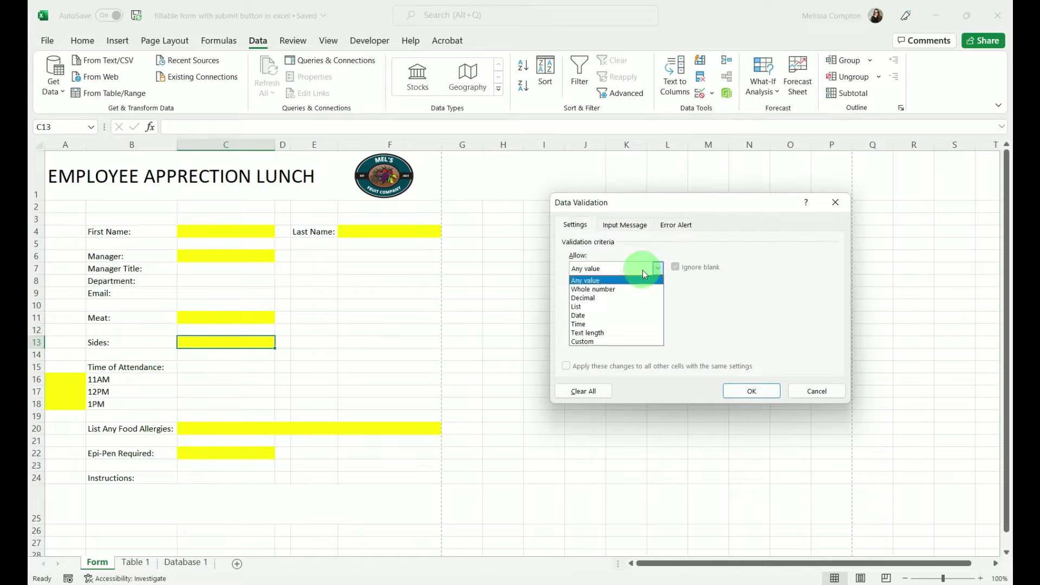
left_click(599, 307)
left_click(598, 321)
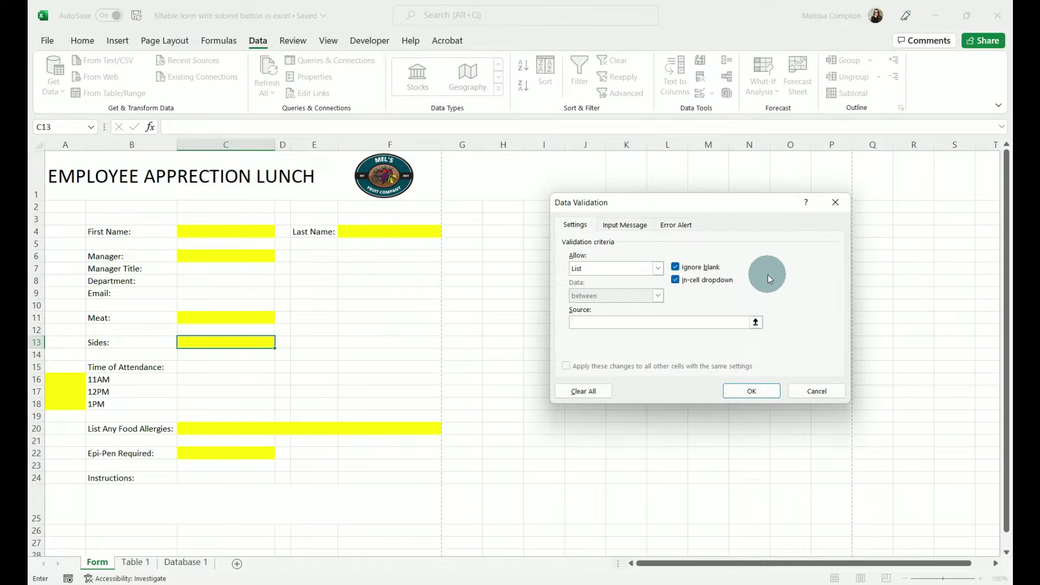
type("Baked Potato, Mac and Cheese,Salad")
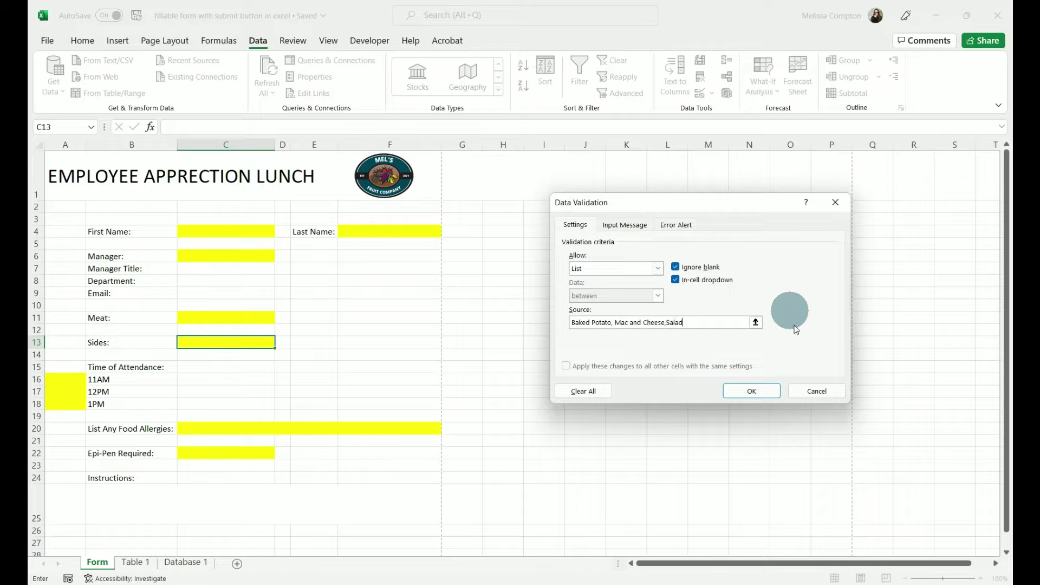
left_click(752, 390)
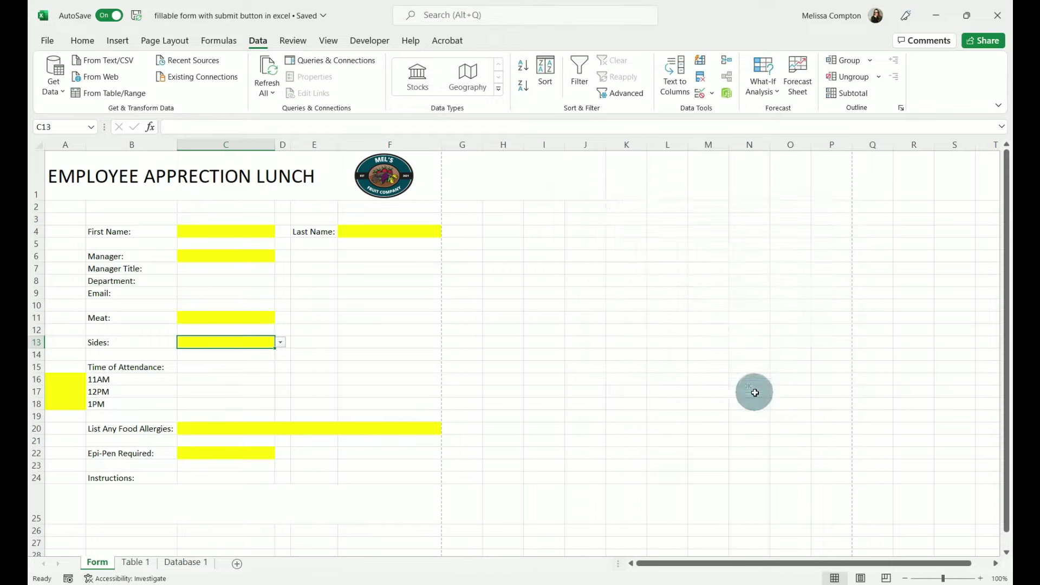
left_click(282, 345)
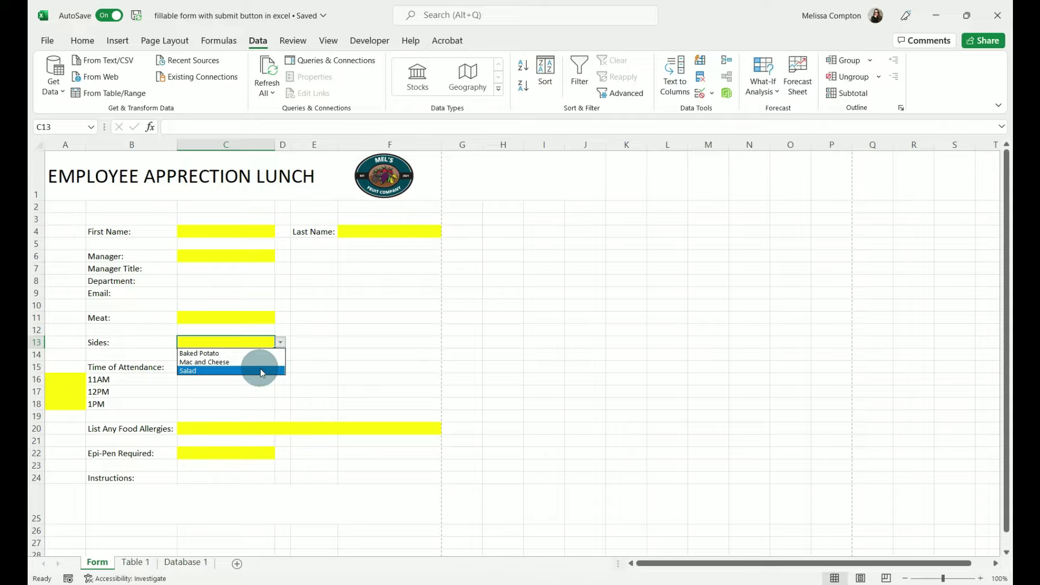
key("Escape")
- Turn the manager data on Database 1 into a table with headers
left_click(224, 254)
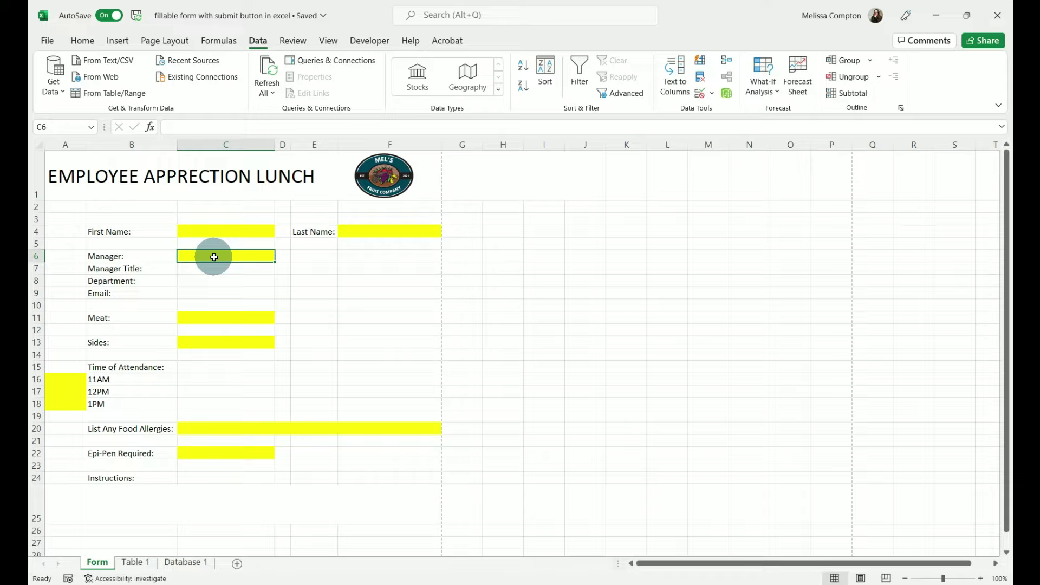
left_click(186, 563)
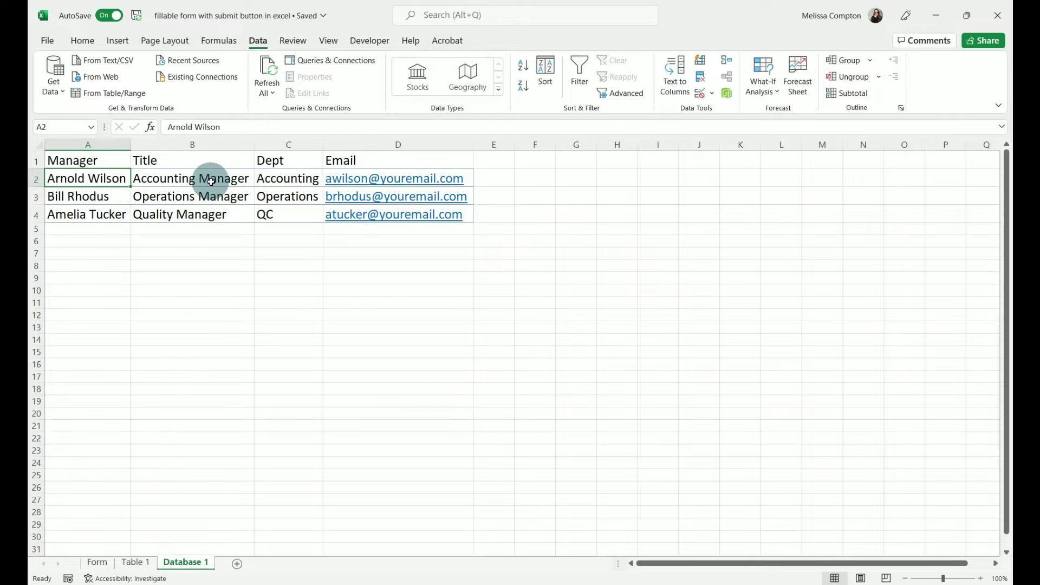
key("ctrl+t")
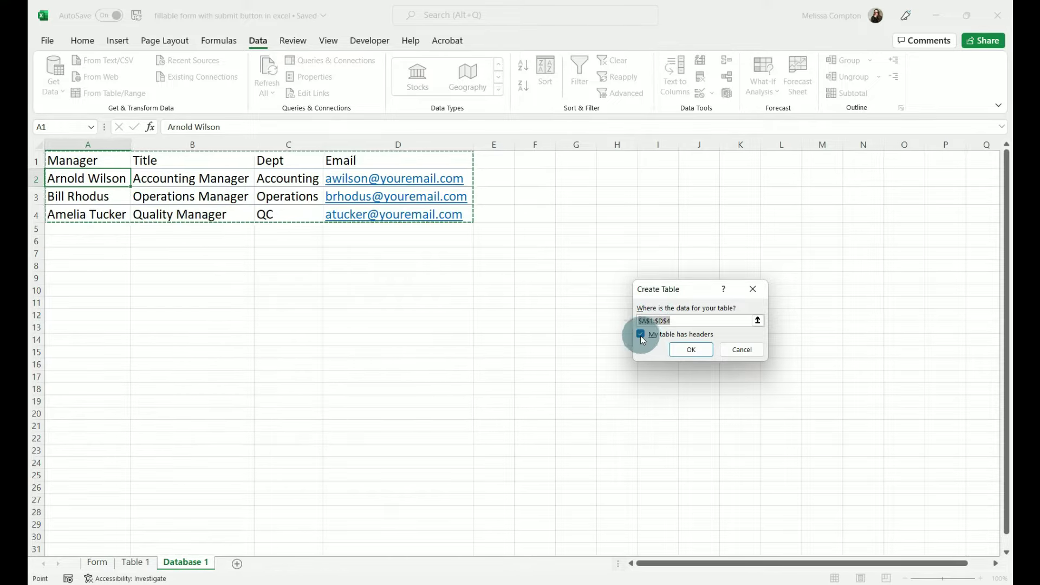
left_click(690, 350)
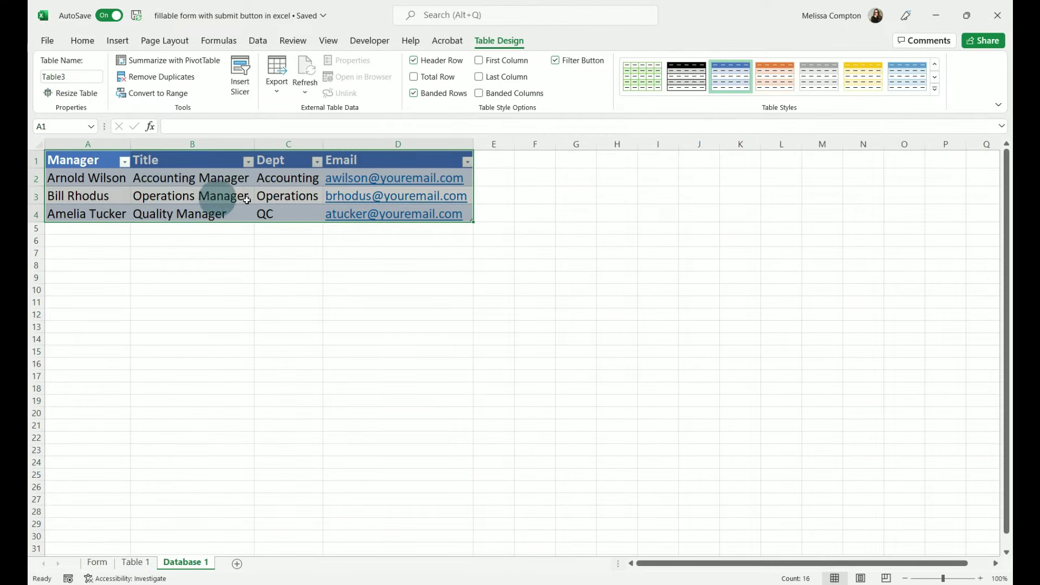
- Rename the table's Manager header to 'Please Select' and return to the Form sheet
left_click(102, 161)
double_click(102, 161)
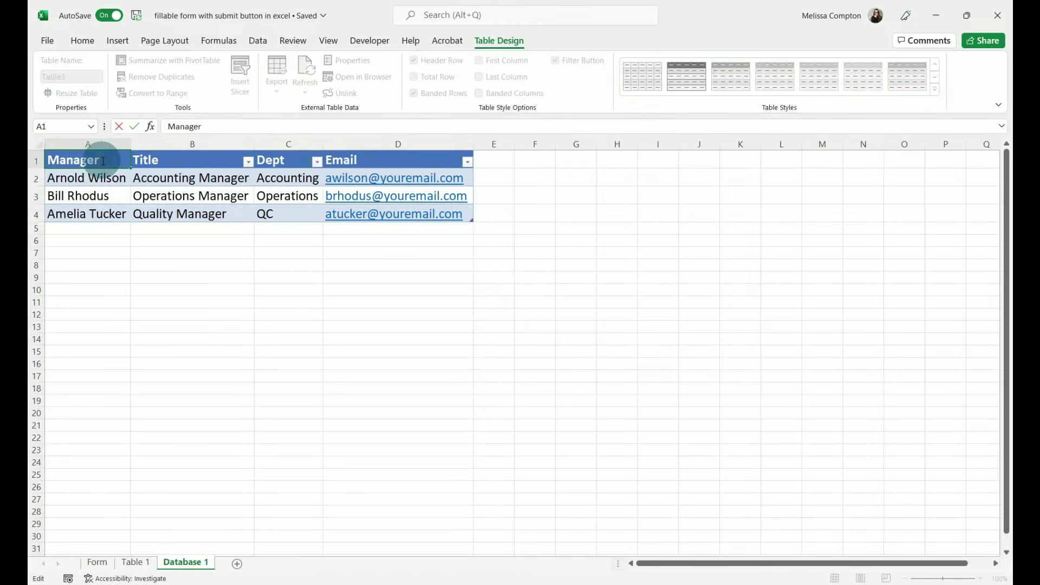
left_click_drag(102, 161, 33, 162)
type("Okwner")
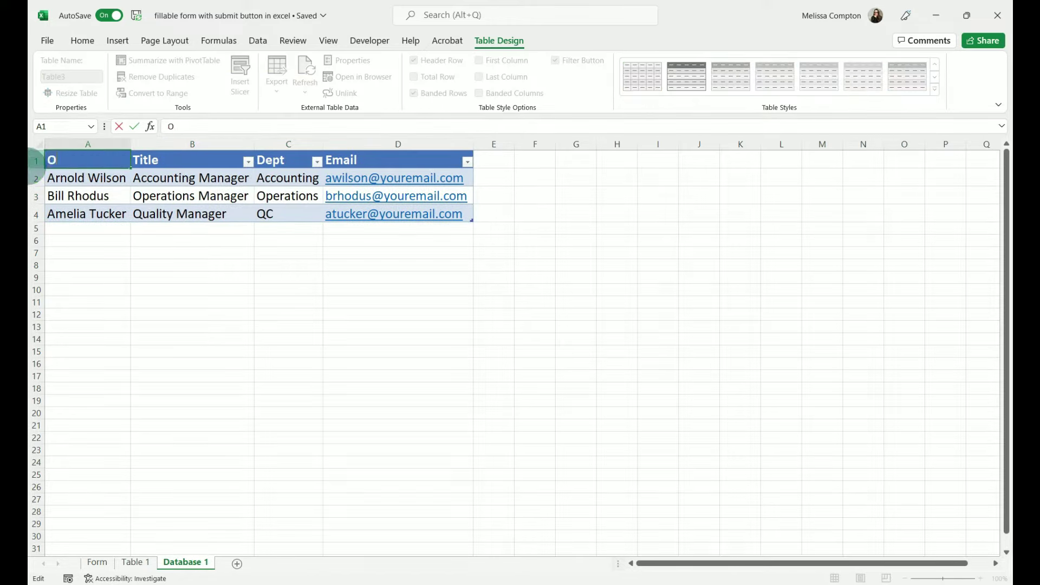
key("BackSpace")
key("BackSpace")
key("BackSpace")
key("BackSpace")
key("BackSpace")
key("BackSpace")
type("Please Select")
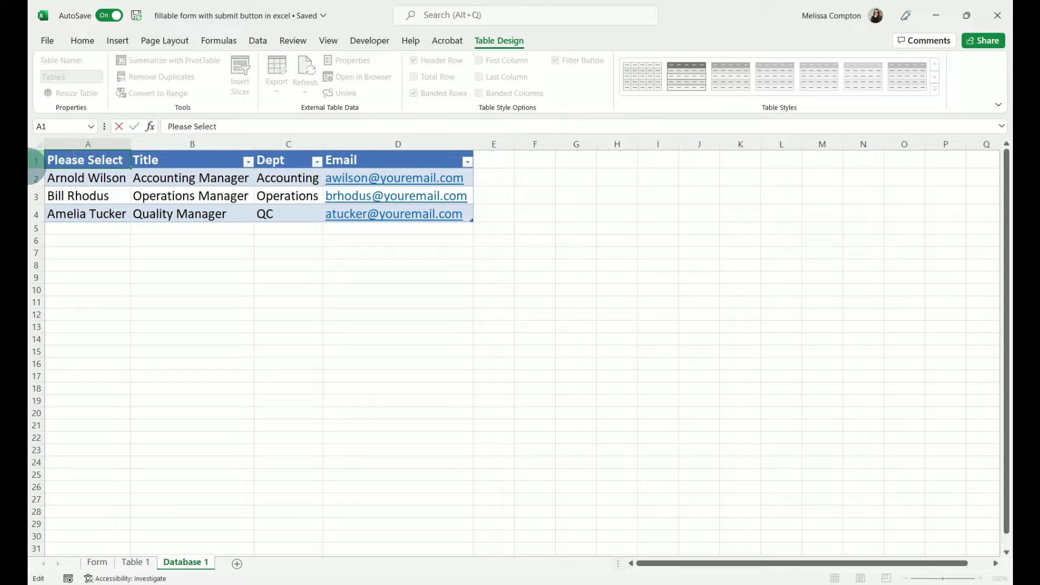
key("Return")
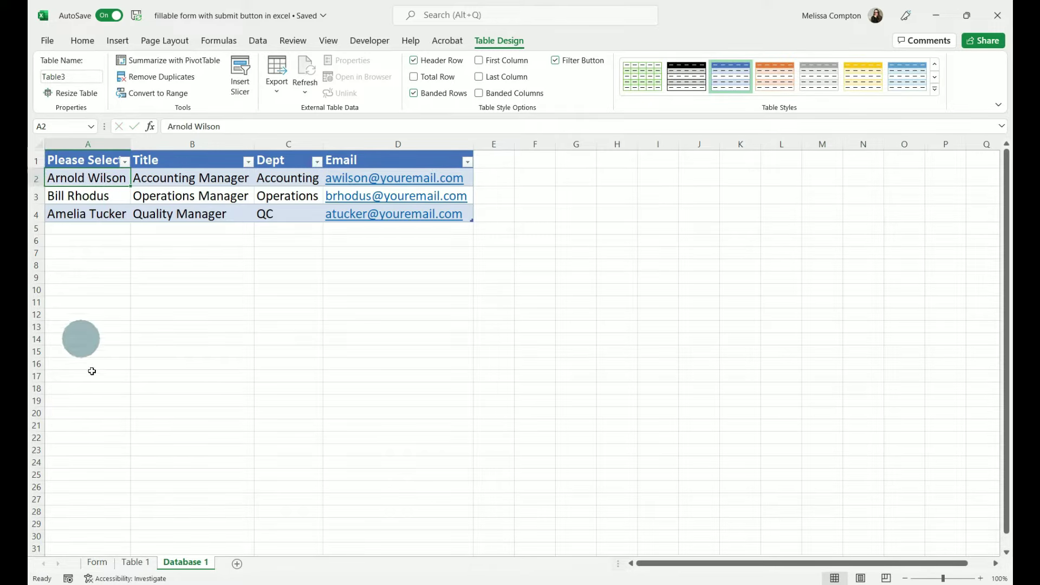
left_click(98, 564)
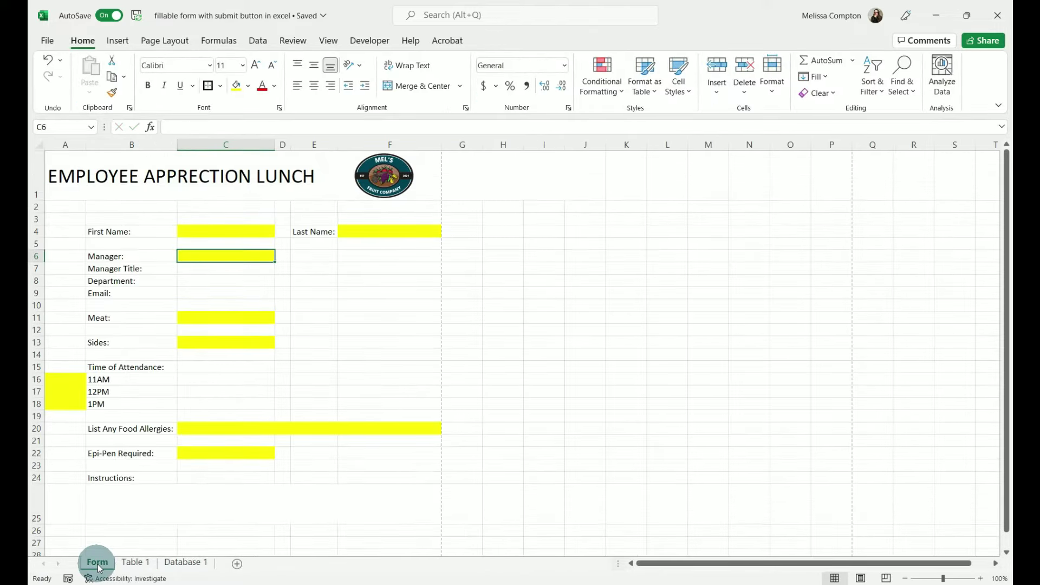
- Validate C6 as a list sourced from Database 1 column A, then check the manager choices
left_click(266, 255)
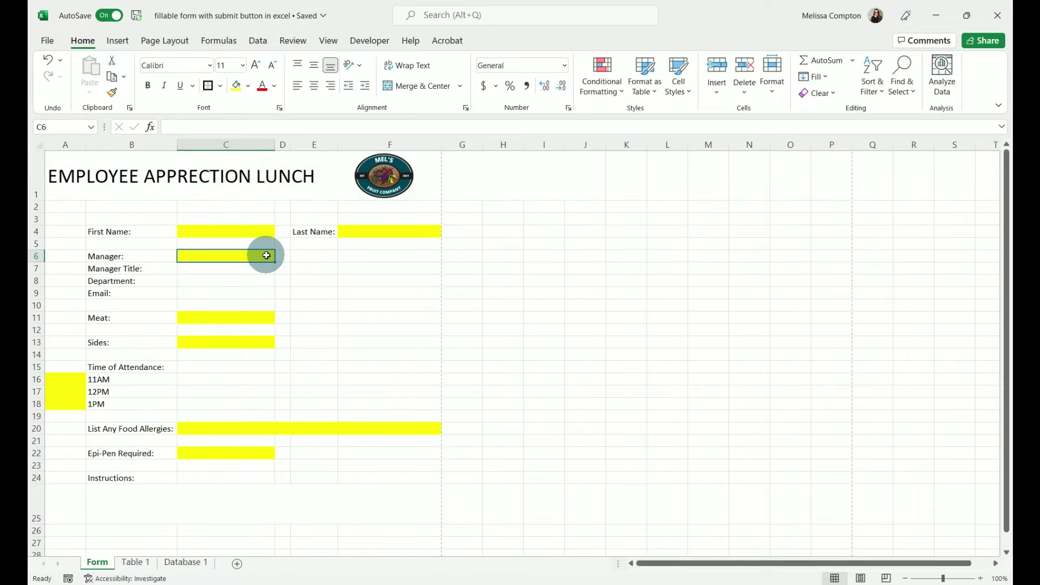
left_click(257, 41)
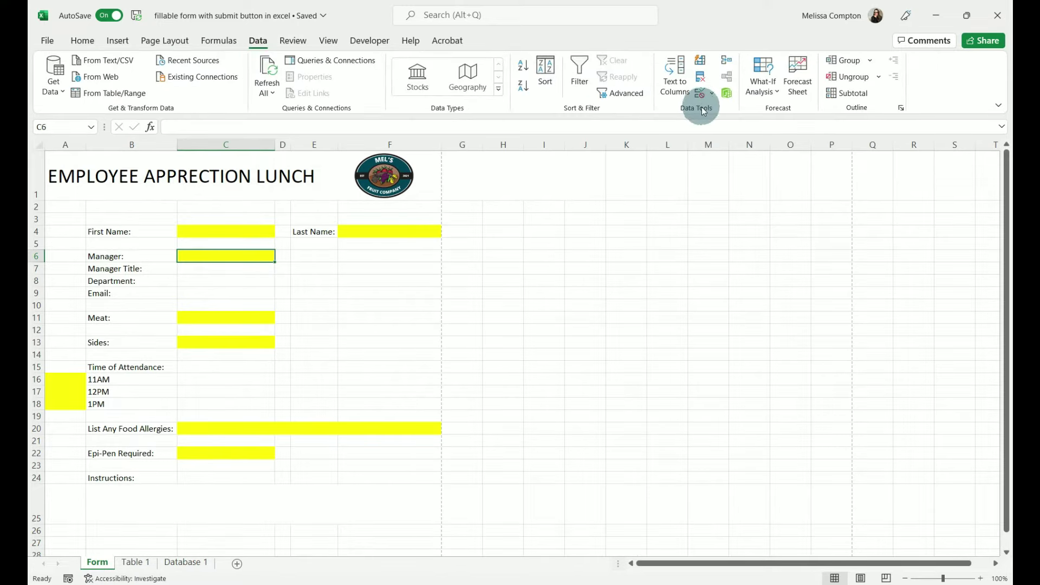
left_click(712, 93)
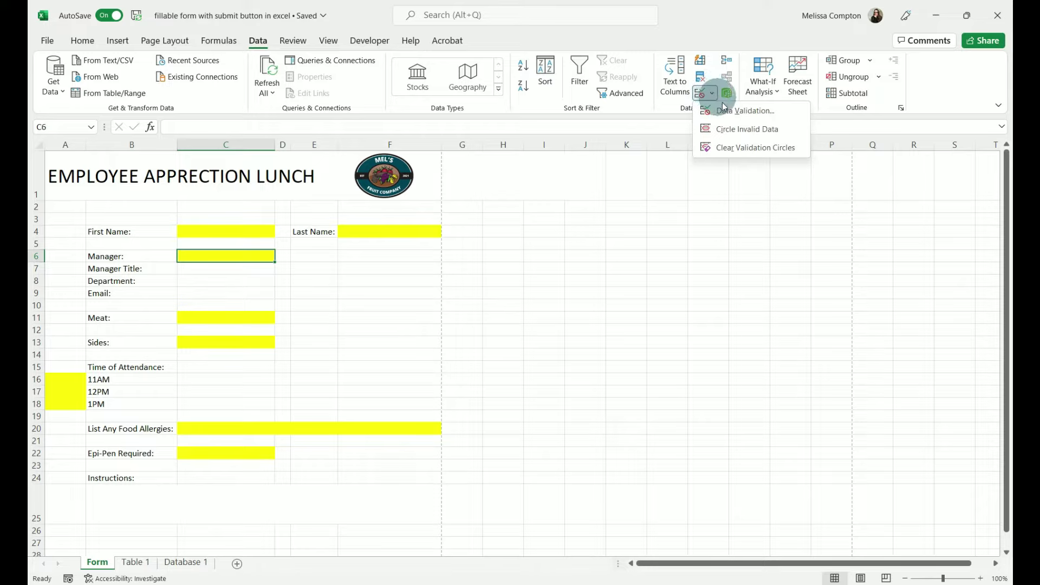
left_click(727, 110)
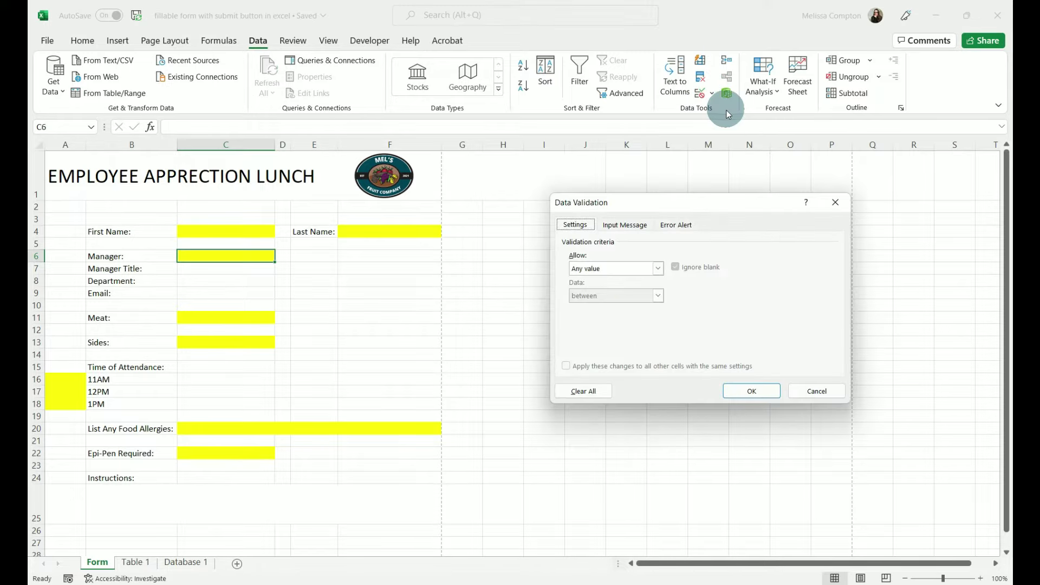
left_click(624, 267)
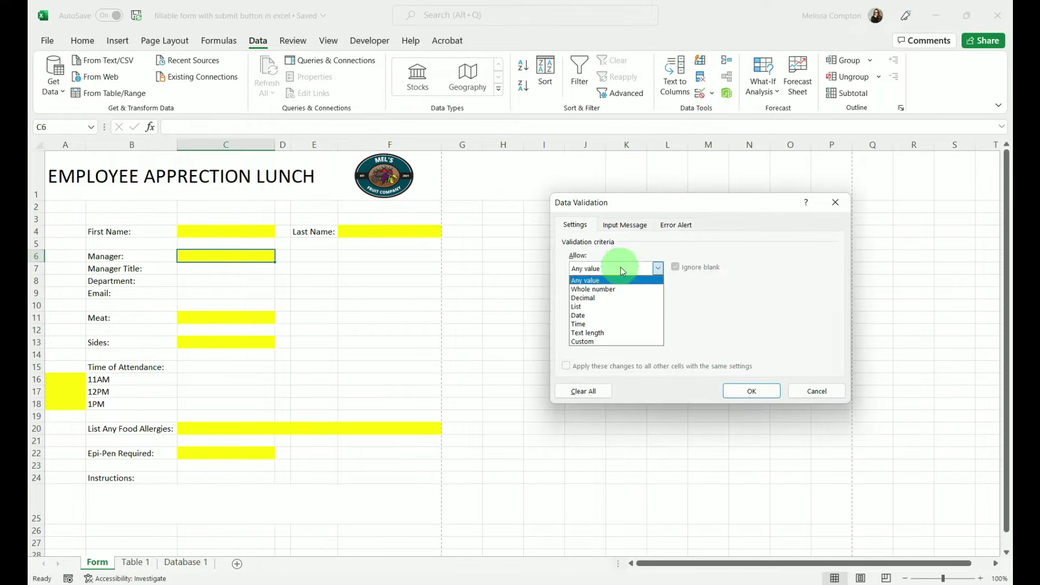
left_click(582, 307)
left_click(594, 320)
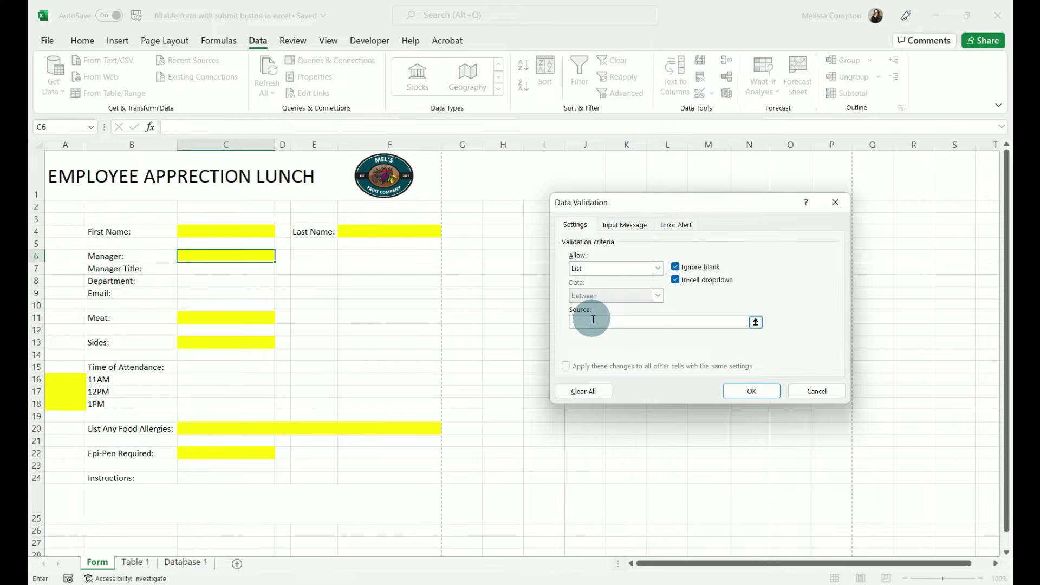
left_click(183, 565)
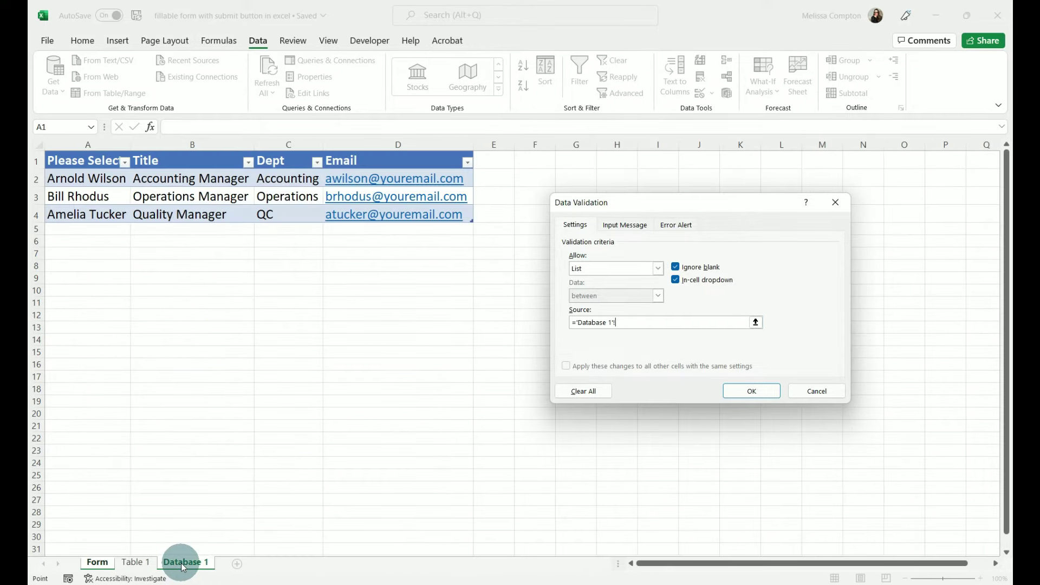
left_click(90, 145)
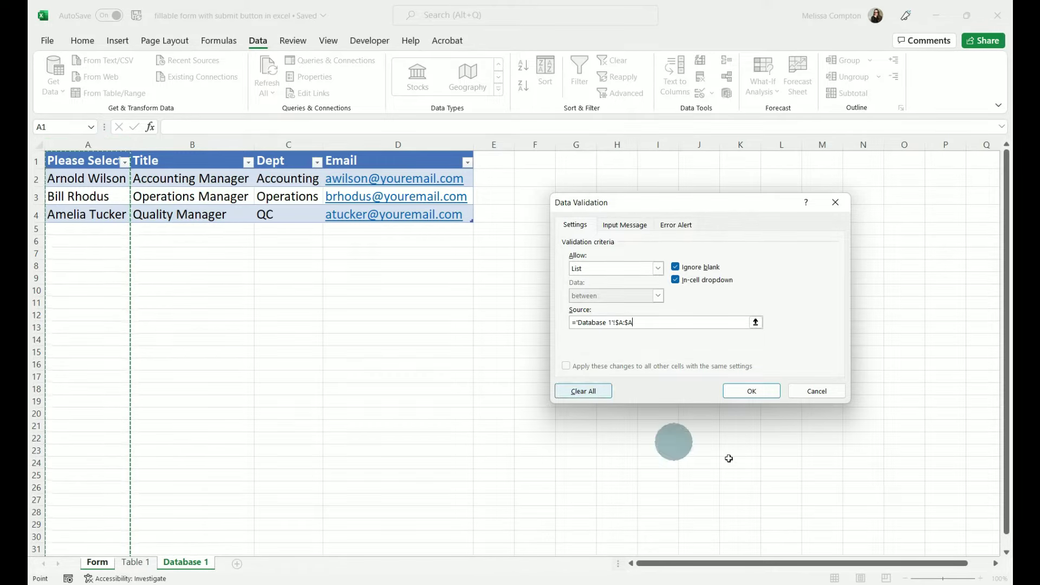
left_click(751, 391)
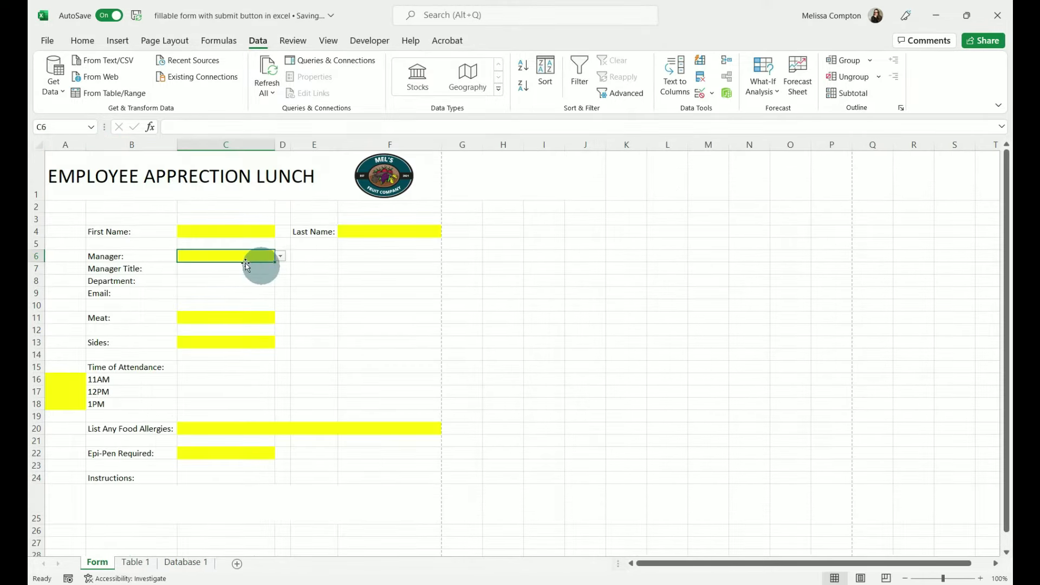
left_click(281, 256)
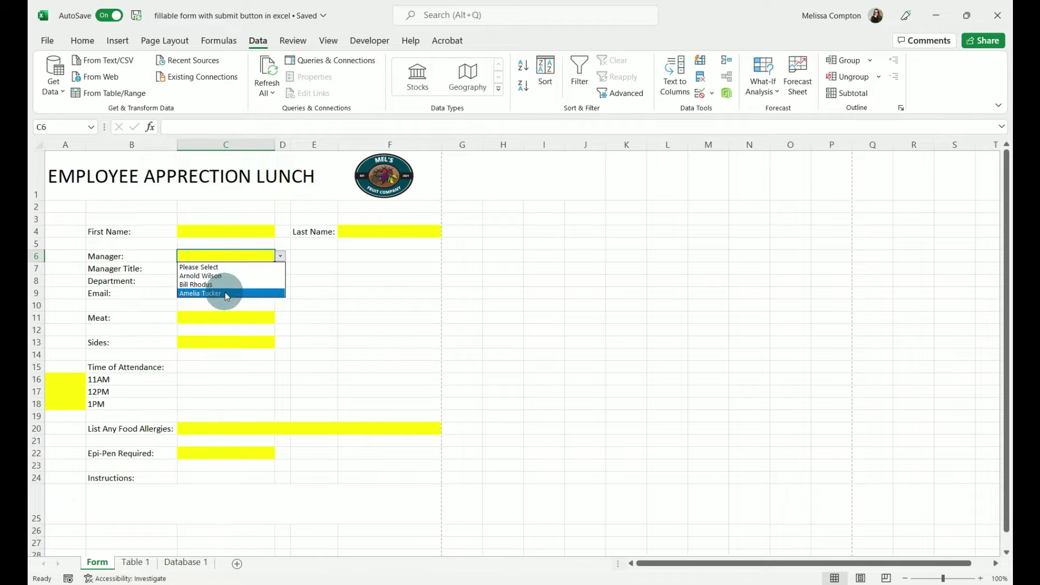
- Add a row 5 manager on Database 1 with their name, title Director of HR and department HR
left_click(191, 563)
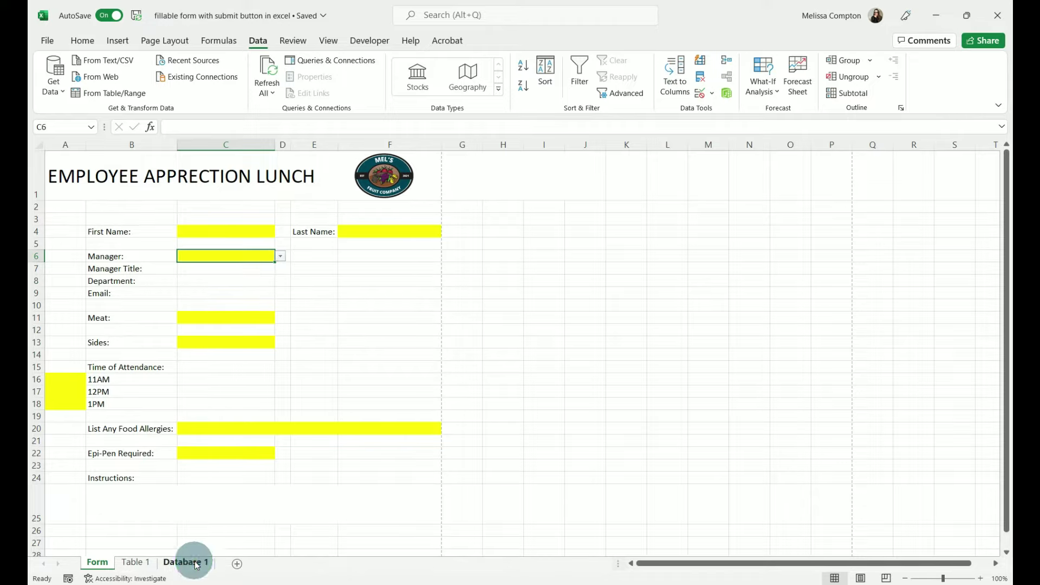
left_click(195, 564)
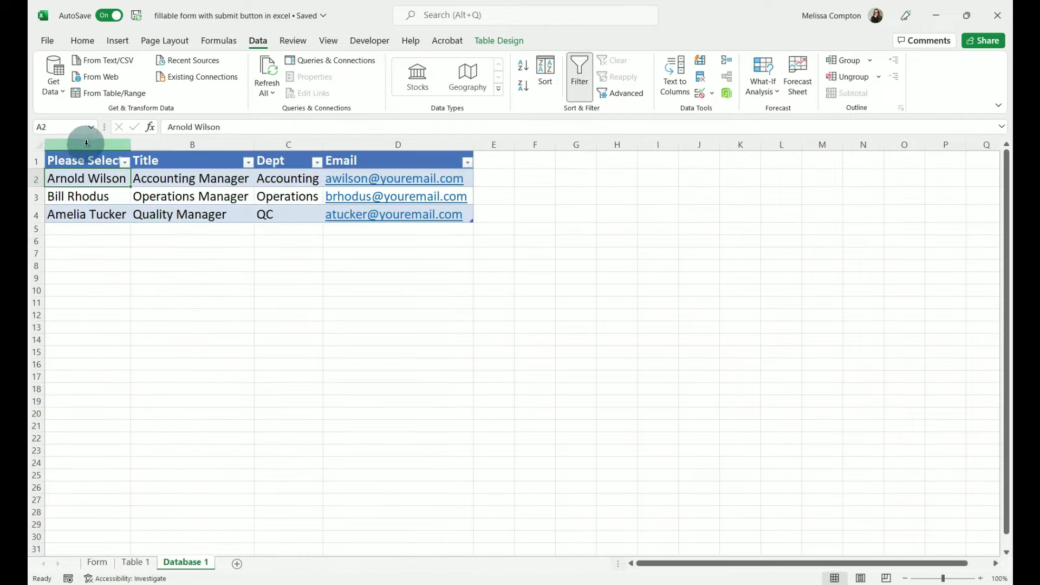
left_click(74, 227)
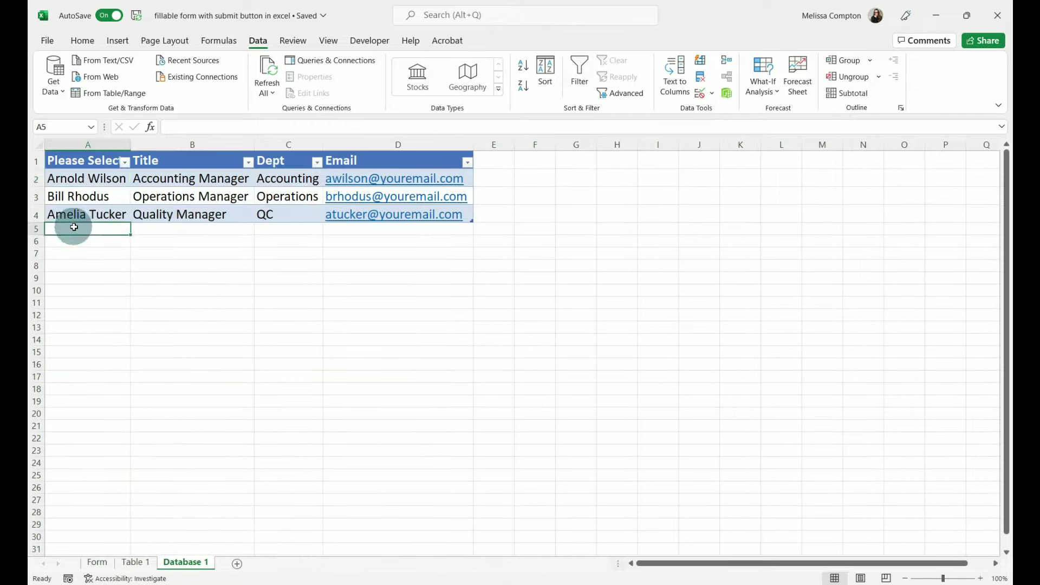
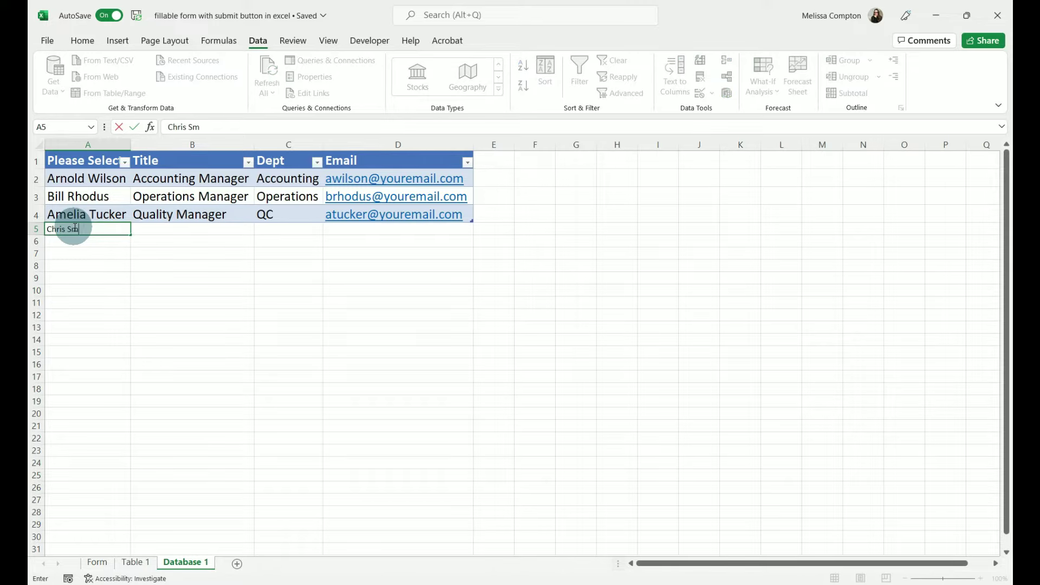
key("Tab")
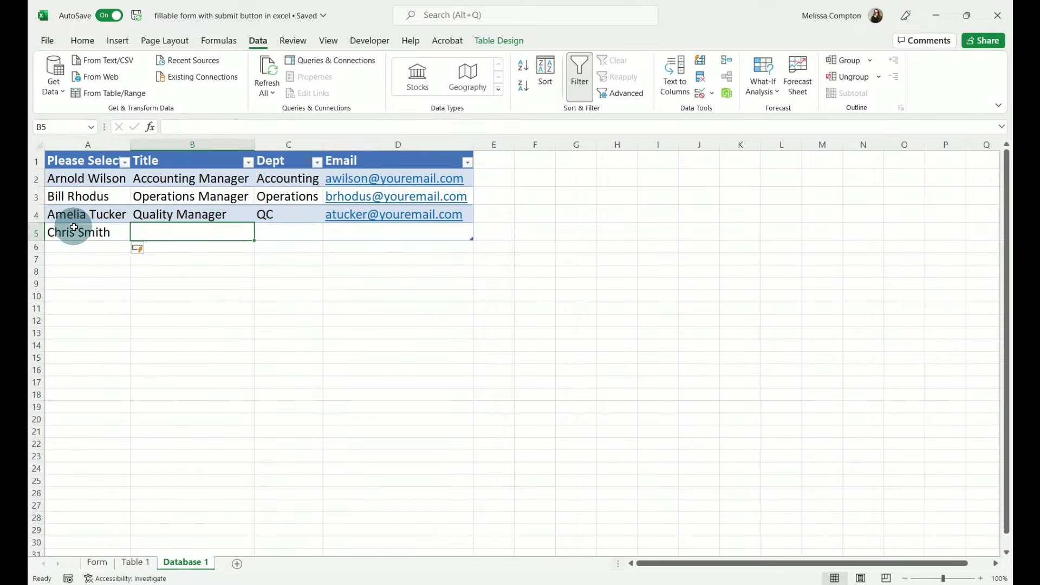
type("Director ")
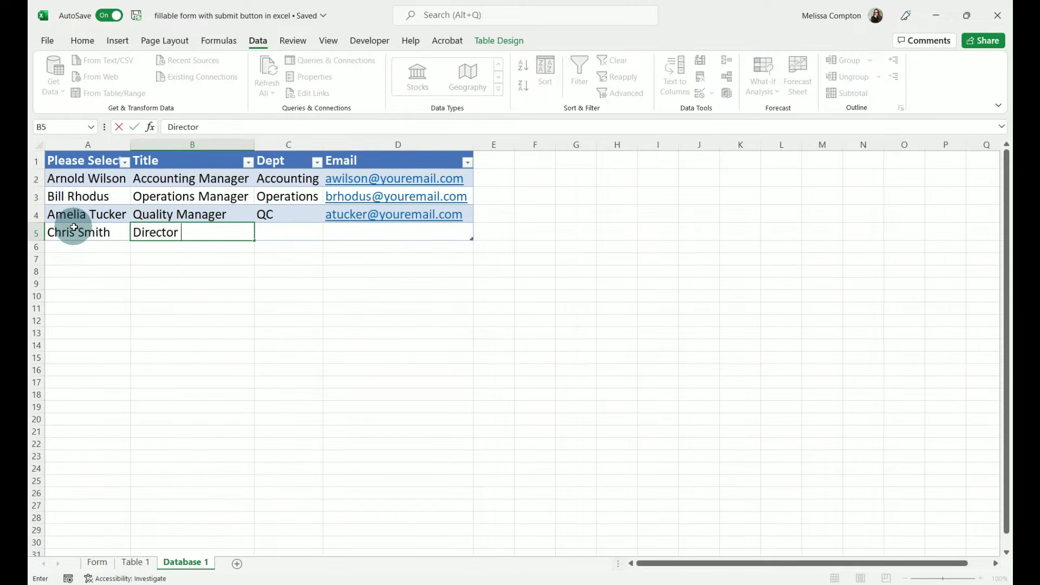
type("of HR")
key("Tab")
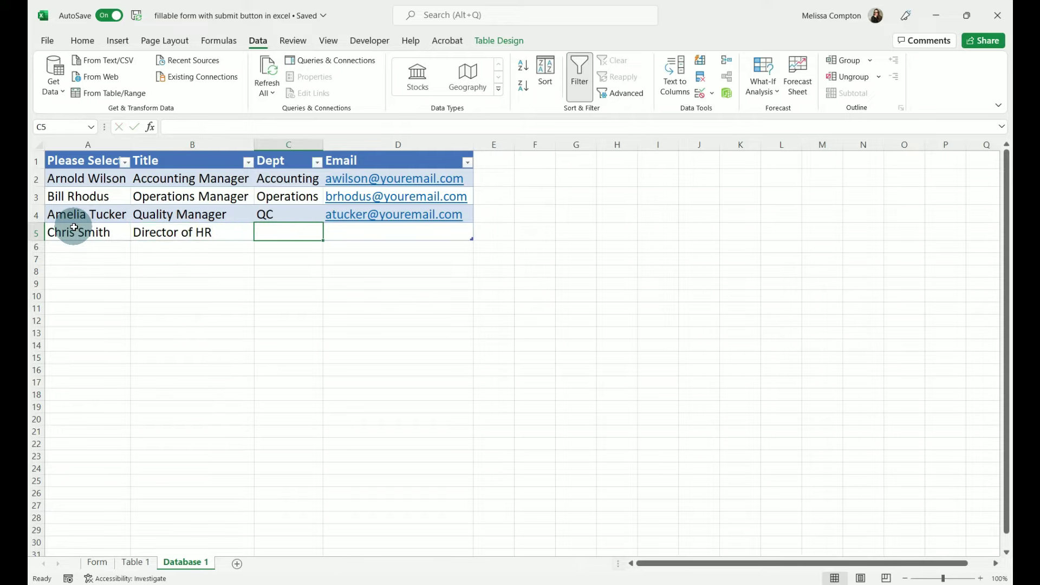
type("HR")
key("Tab")
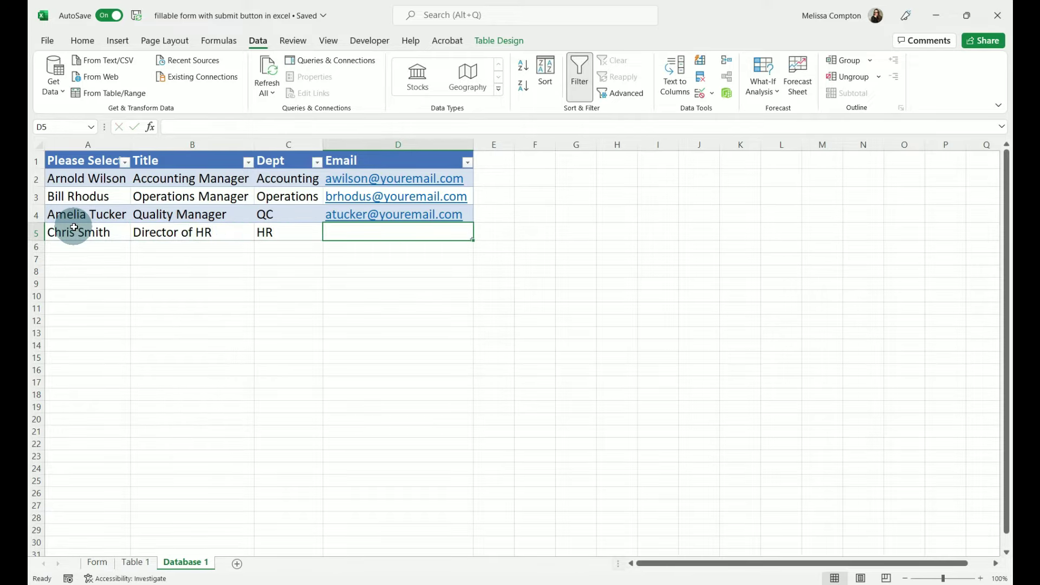
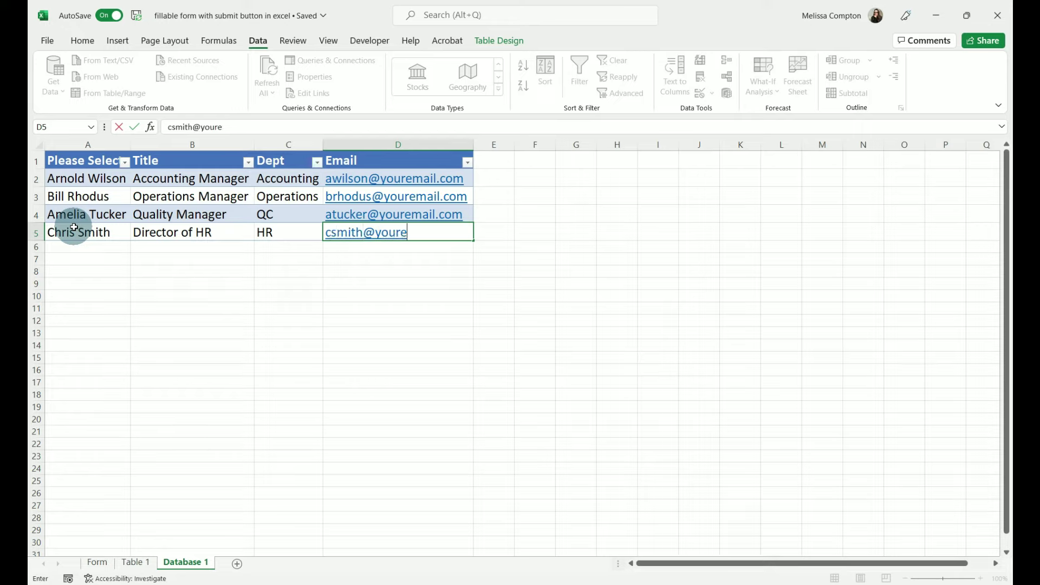
- Enter the new manager's e-mail address and go back to the Form sheet
key("Return")
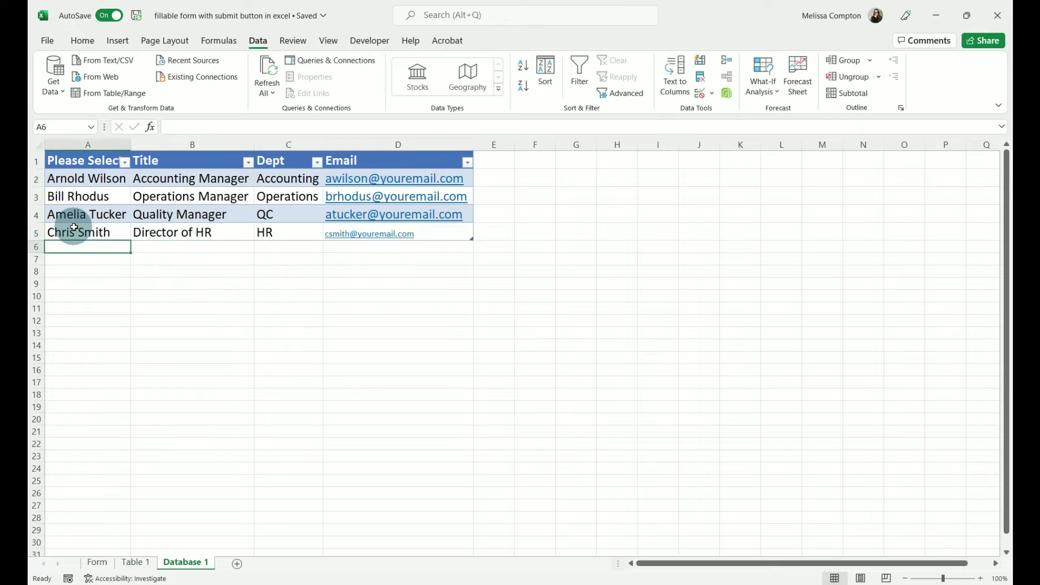
left_click(98, 563)
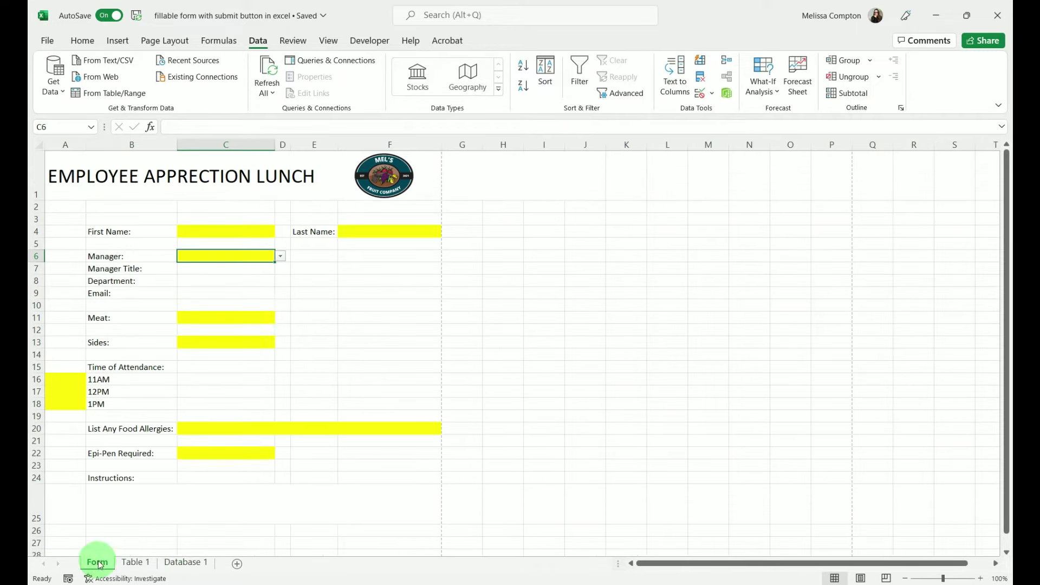
- Try a manager from C6's dropdown, clear C6, then start an Insert Function formula in C7
left_click(281, 256)
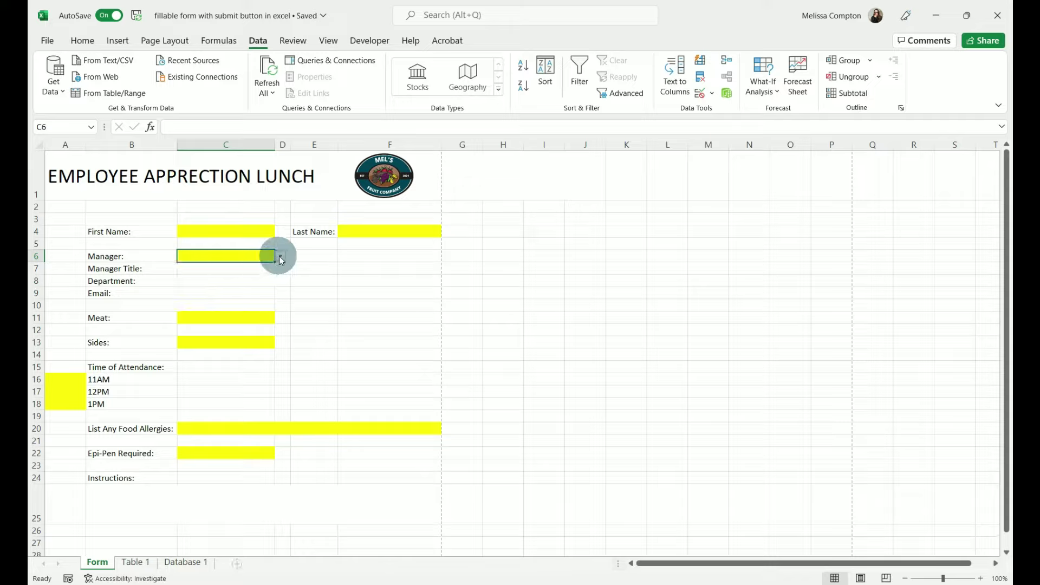
left_click(281, 256)
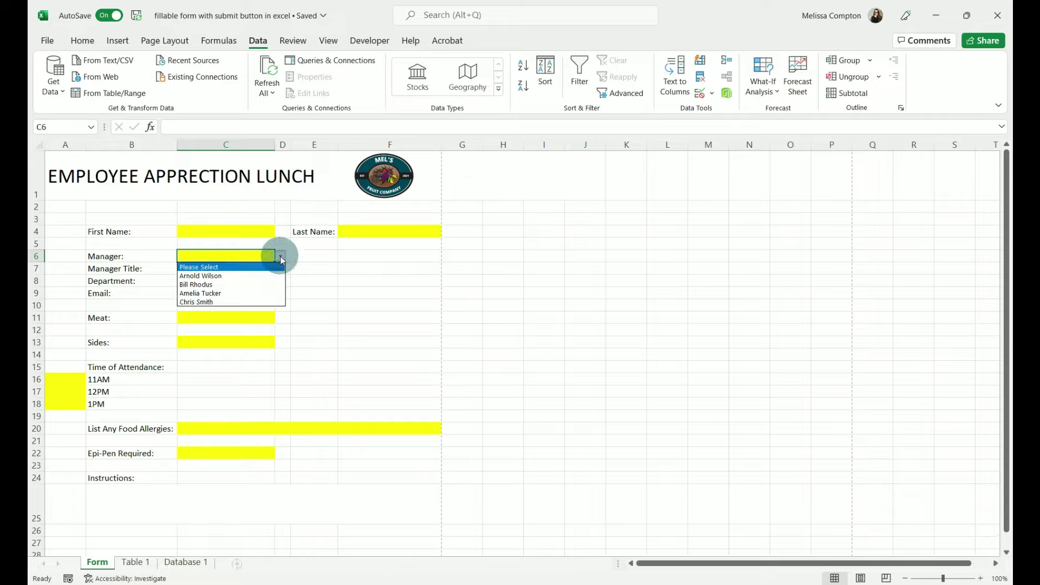
left_click(233, 276)
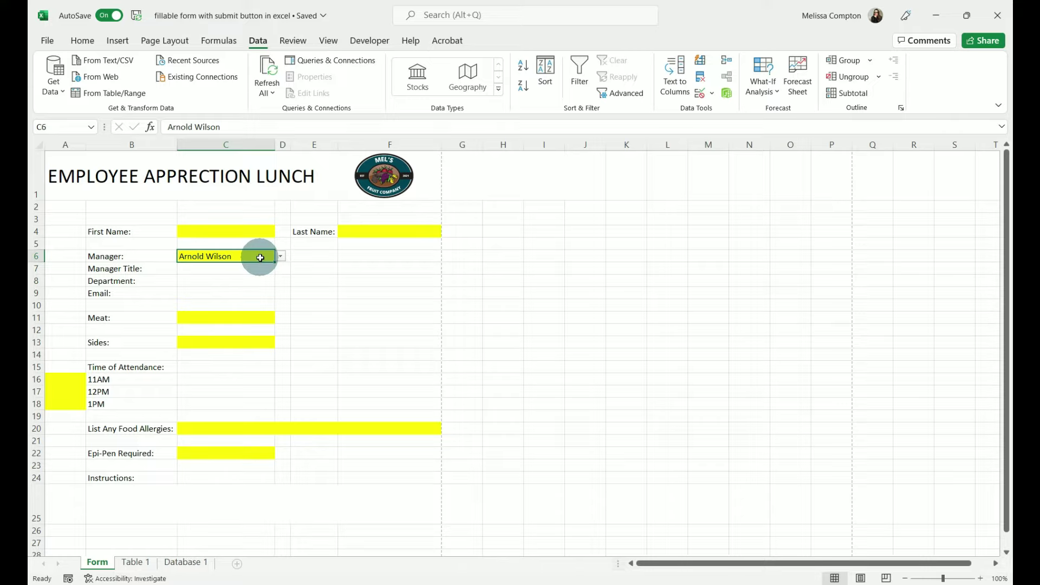
key("Delete")
left_click(245, 271)
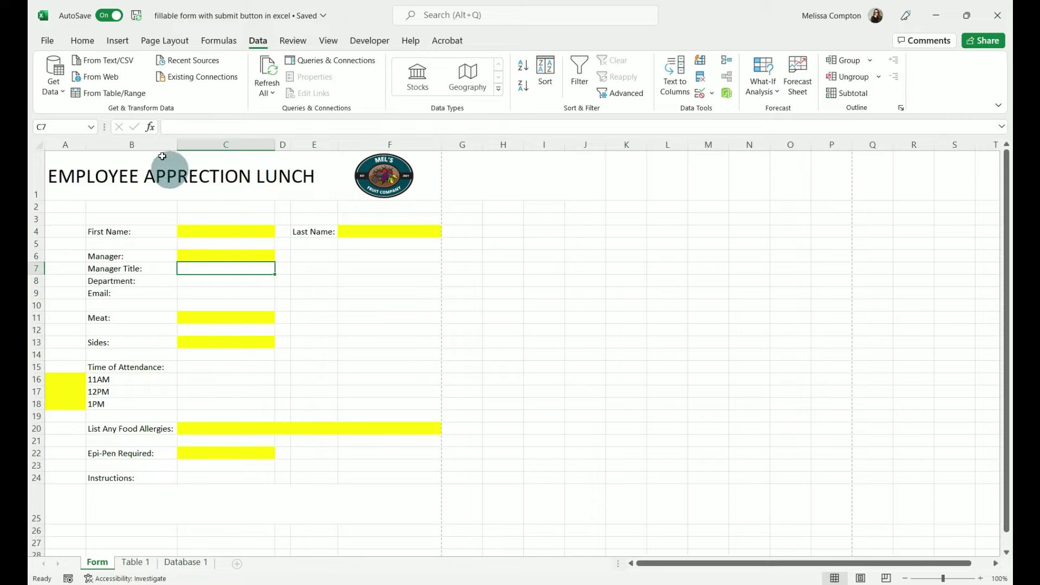
left_click(150, 126)
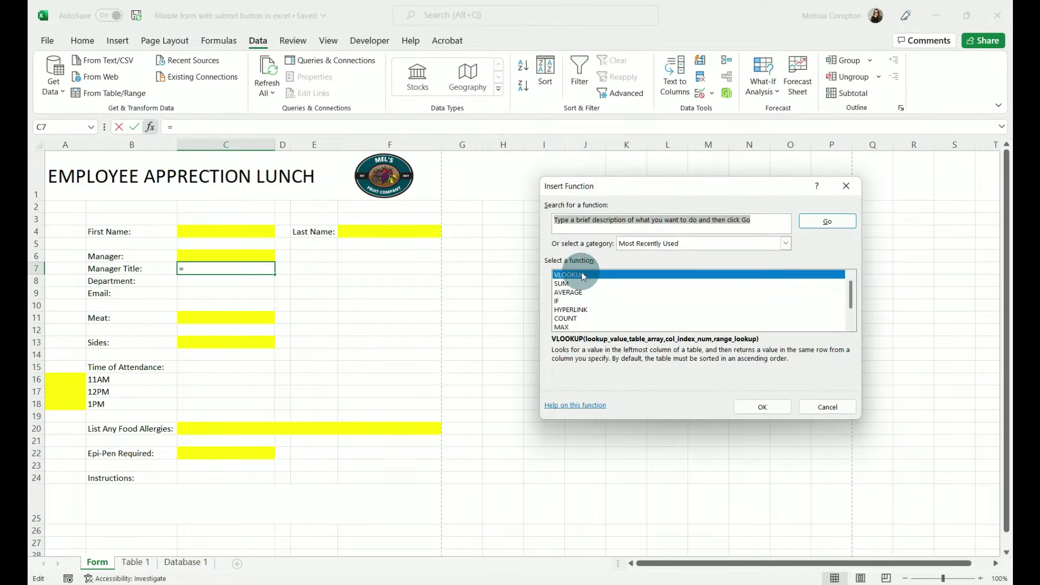
- Choose VLOOKUP for C7 with lookup value C6 and table array Table3[#All] on Database 1
left_click(758, 407)
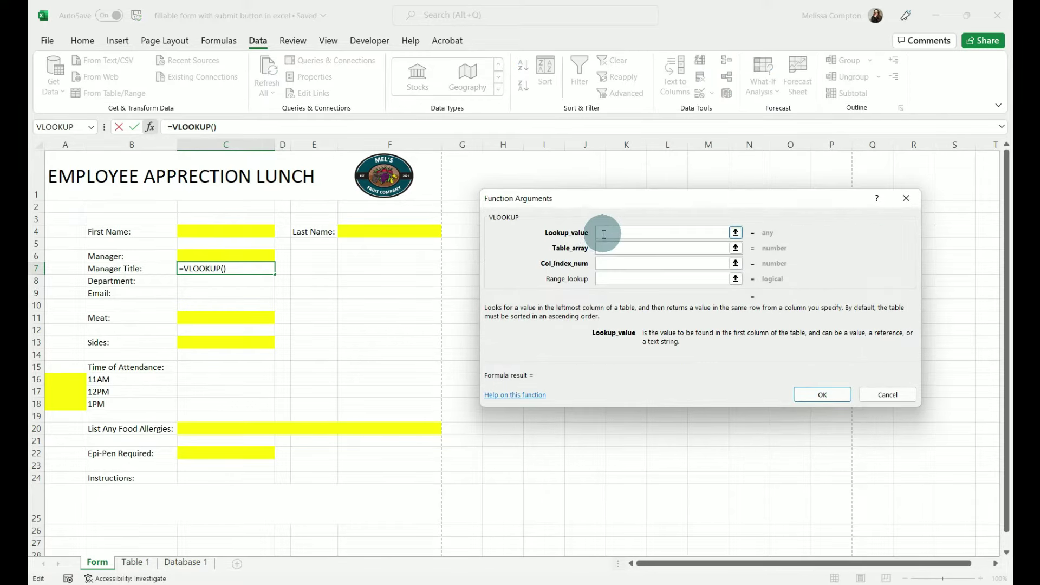
left_click(211, 256)
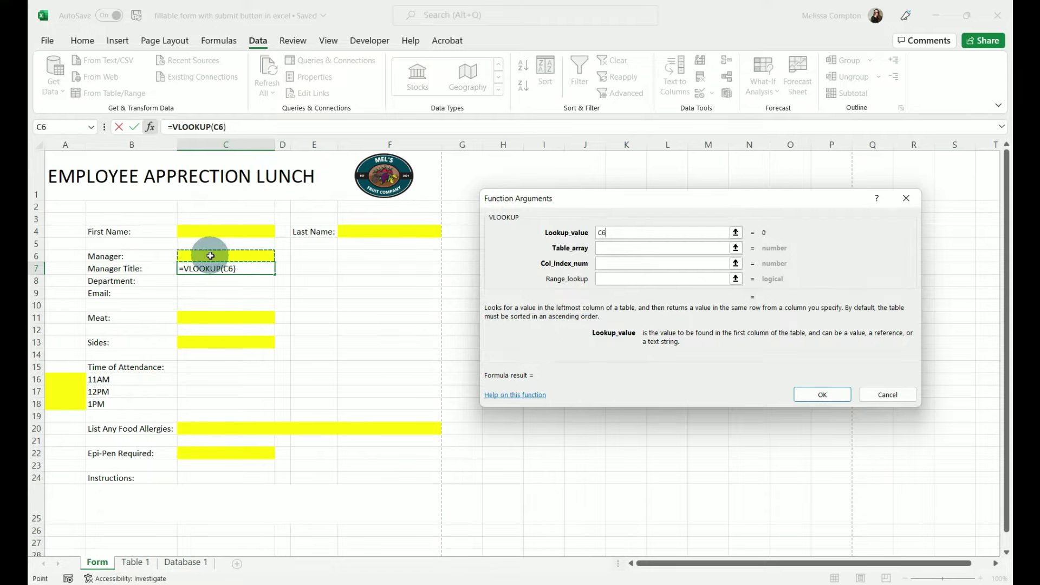
left_click(608, 247)
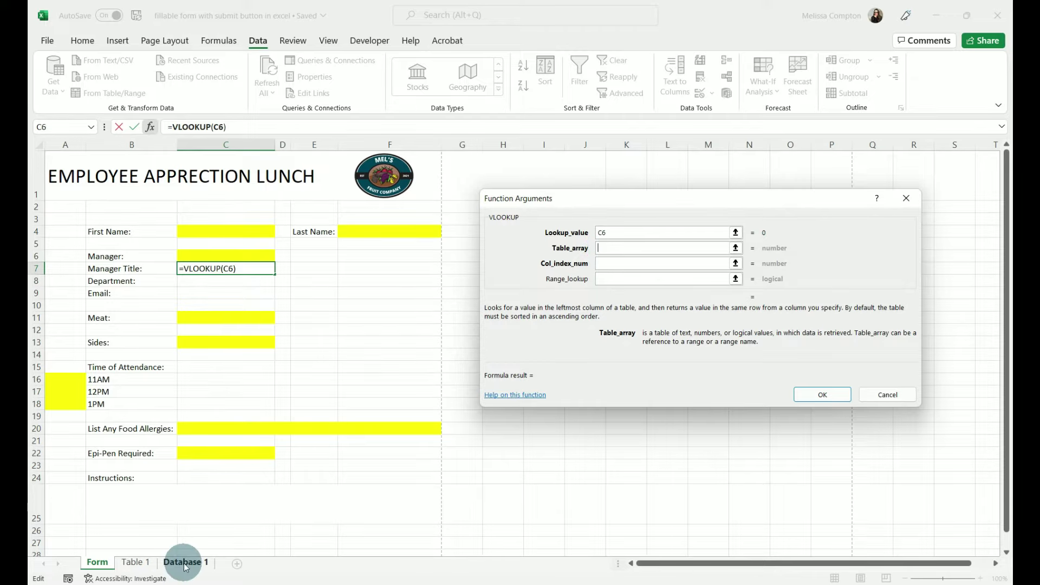
left_click(736, 247)
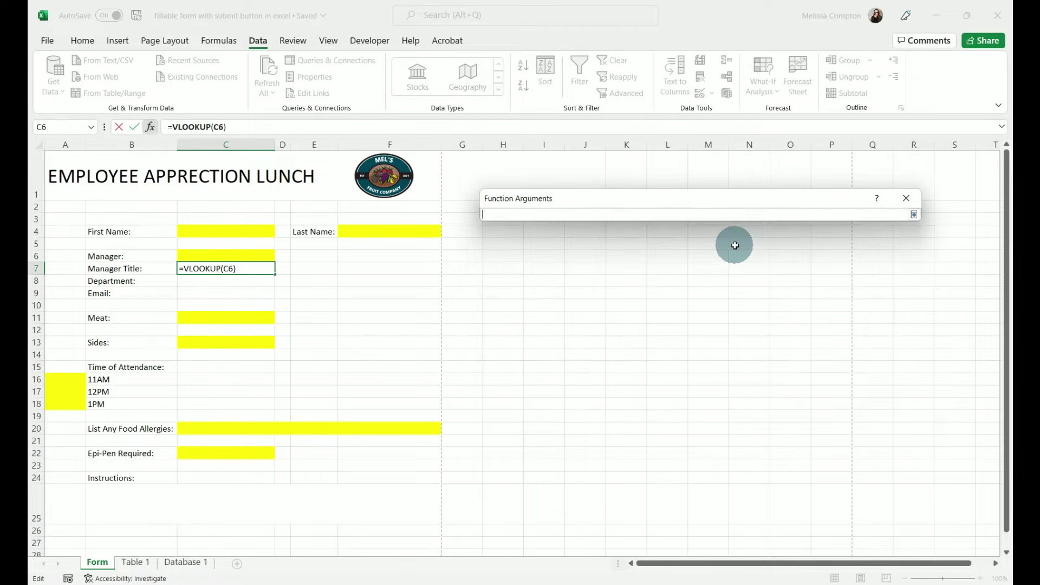
left_click(184, 563)
left_click_drag(71, 160, 391, 230)
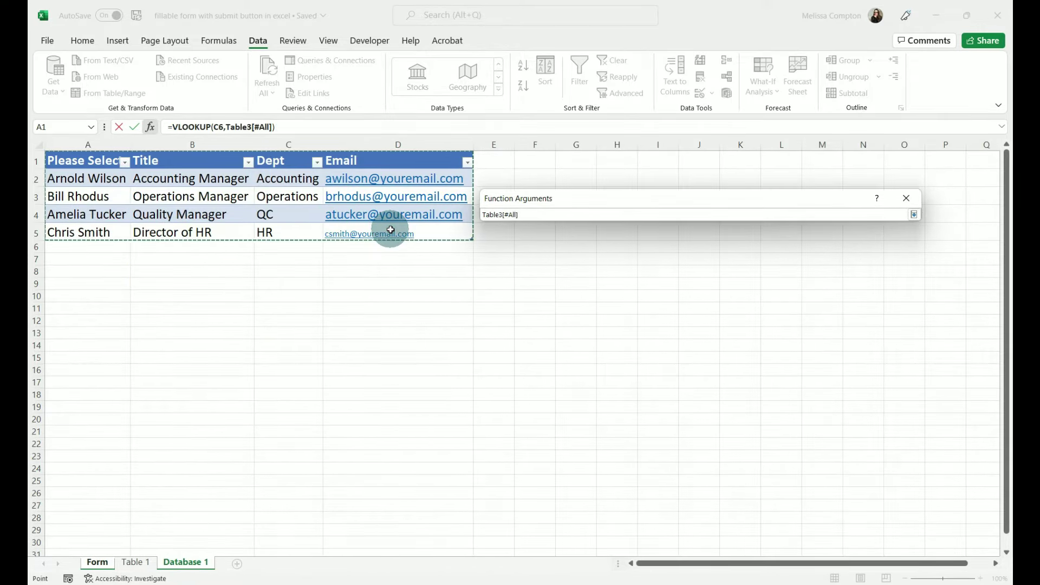
key("Return")
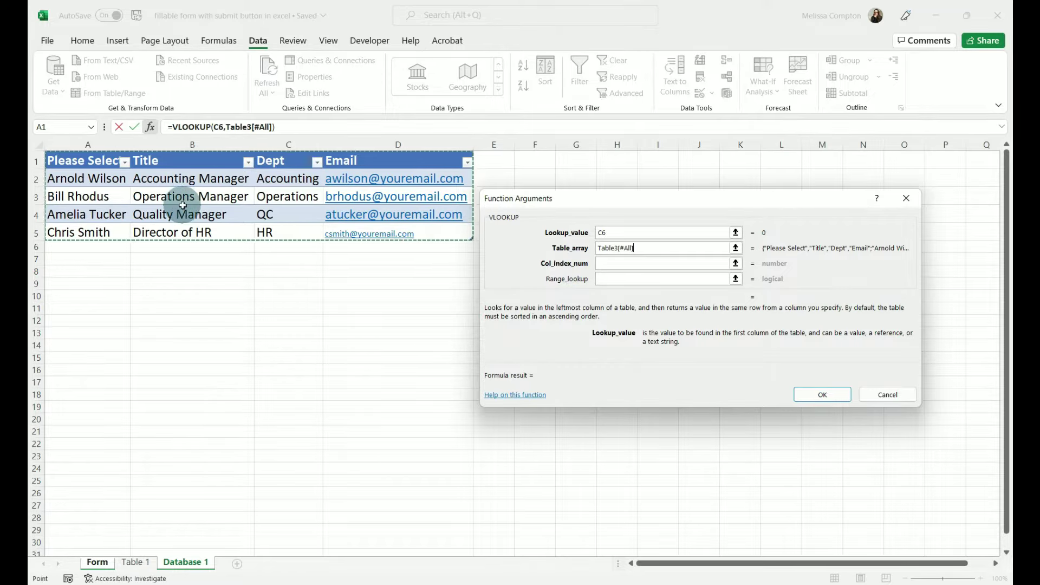
- Set the column index to 2 and range lookup to FALSE, and finish the formula
key("Tab")
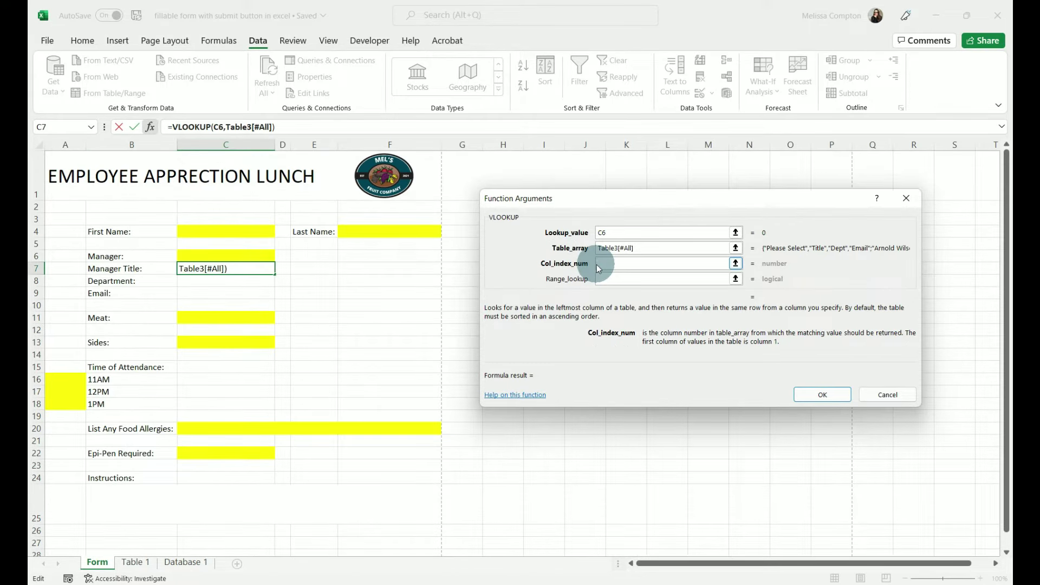
type("2")
key("Tab")
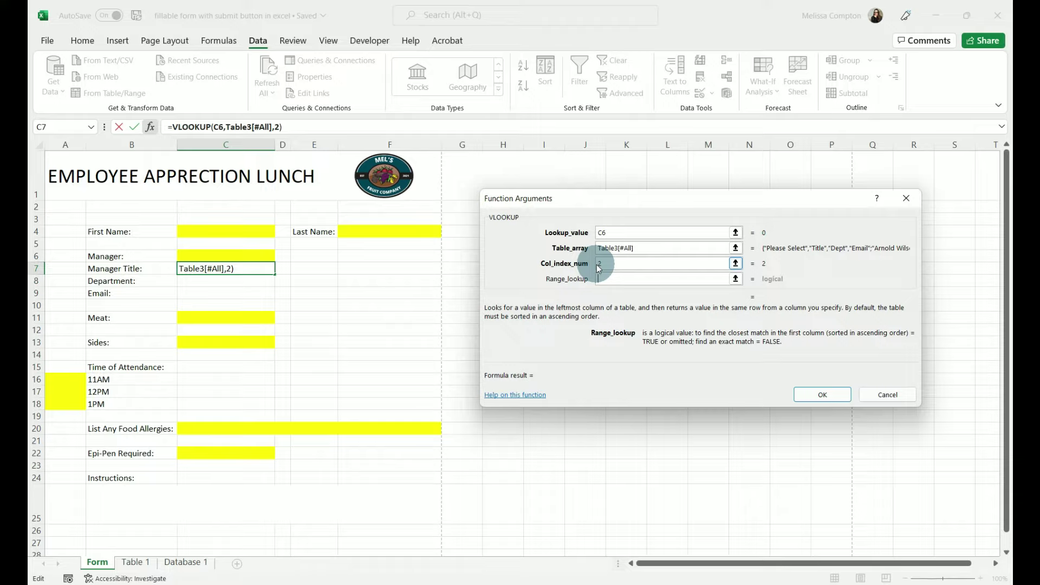
type("false")
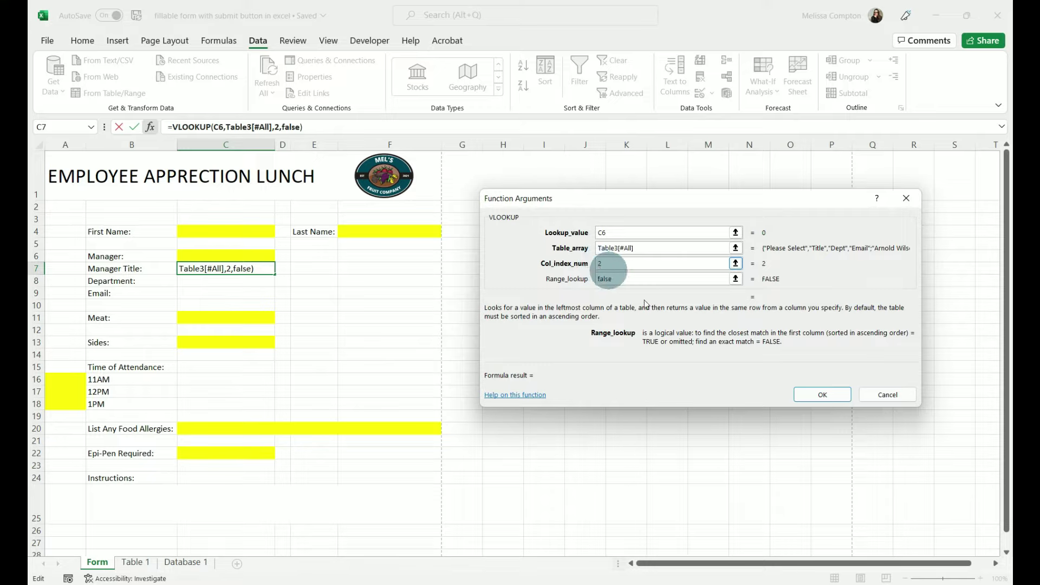
left_click(830, 398)
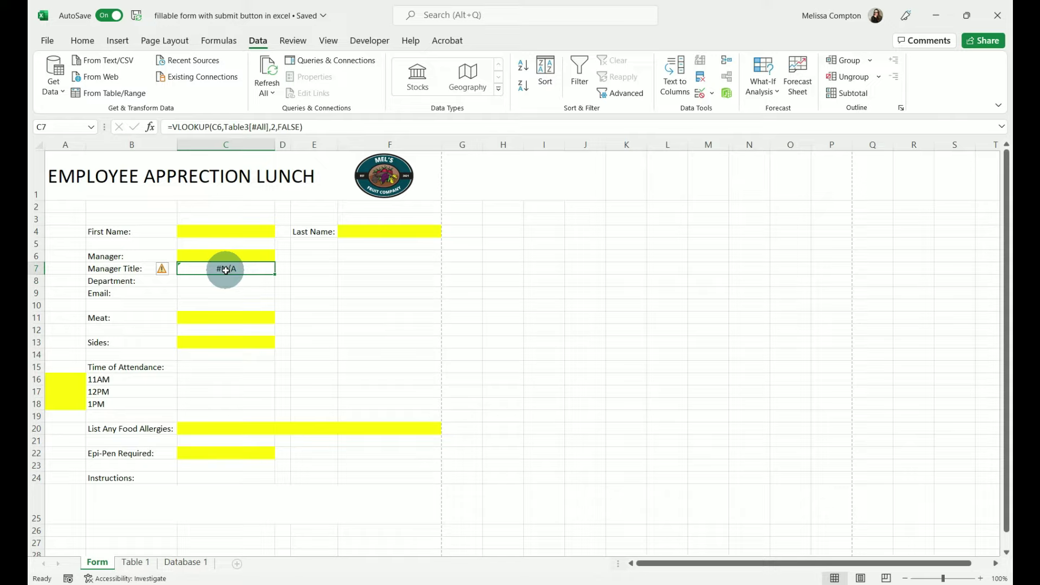
left_click(224, 255)
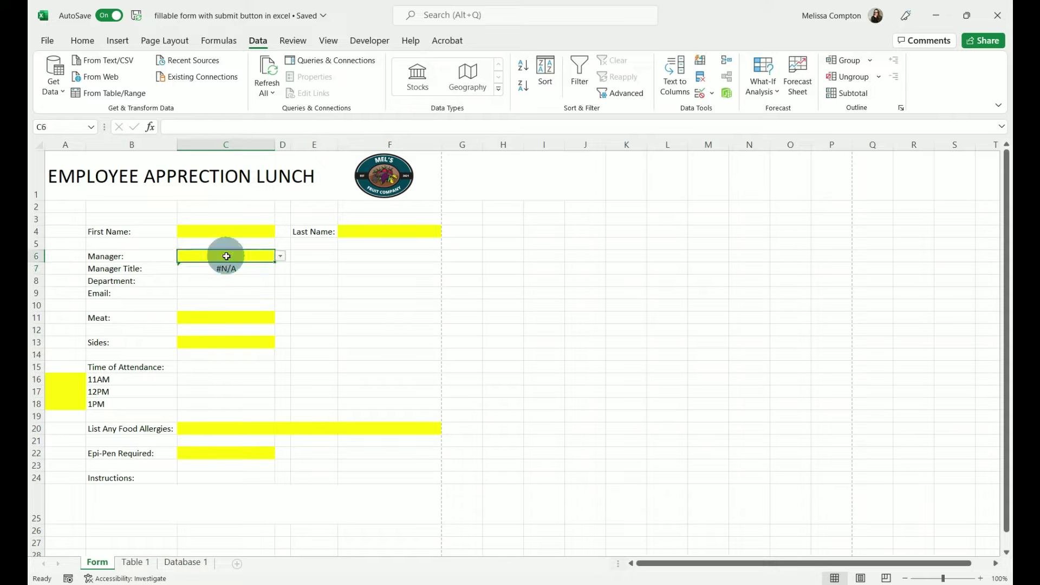
left_click(281, 257)
left_click(242, 275)
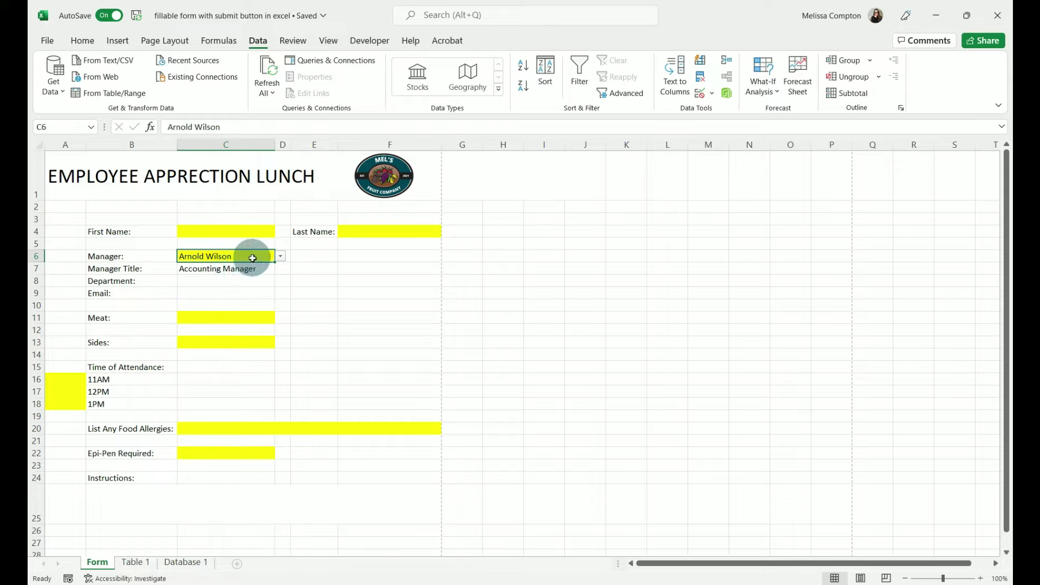
key("BackSpace")
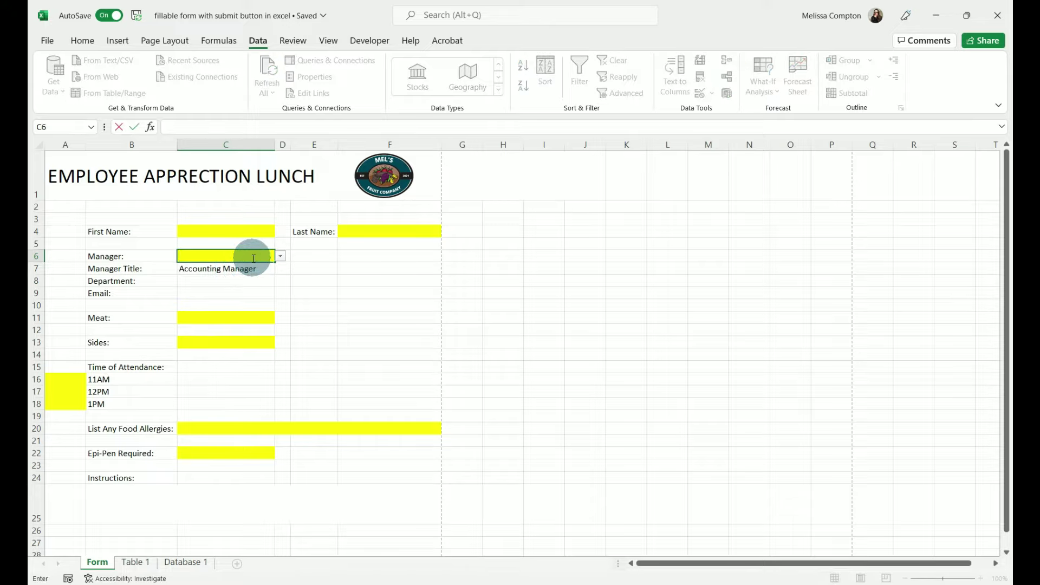
key("Return")
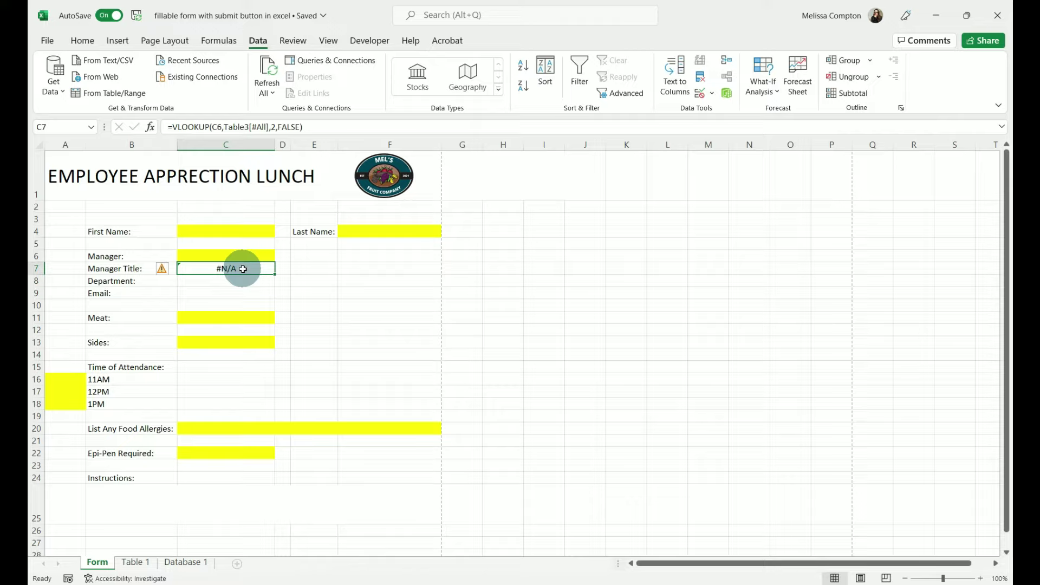
- Rewrite C7 as =IFNA(VLOOKUP(C6,Table3[#All],2,FALSE),"") in the formula bar
left_click(173, 127)
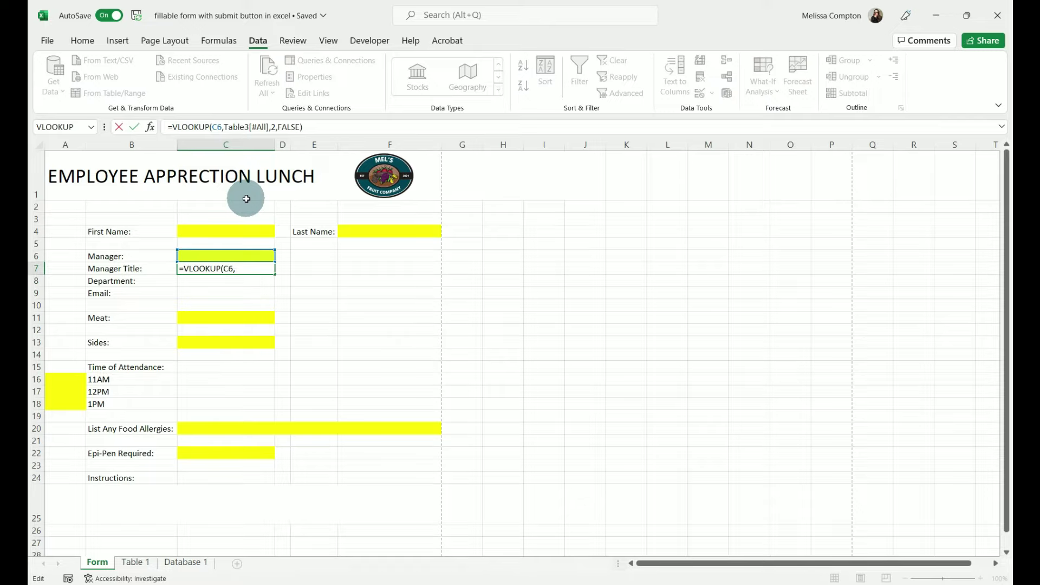
type("IFNA")
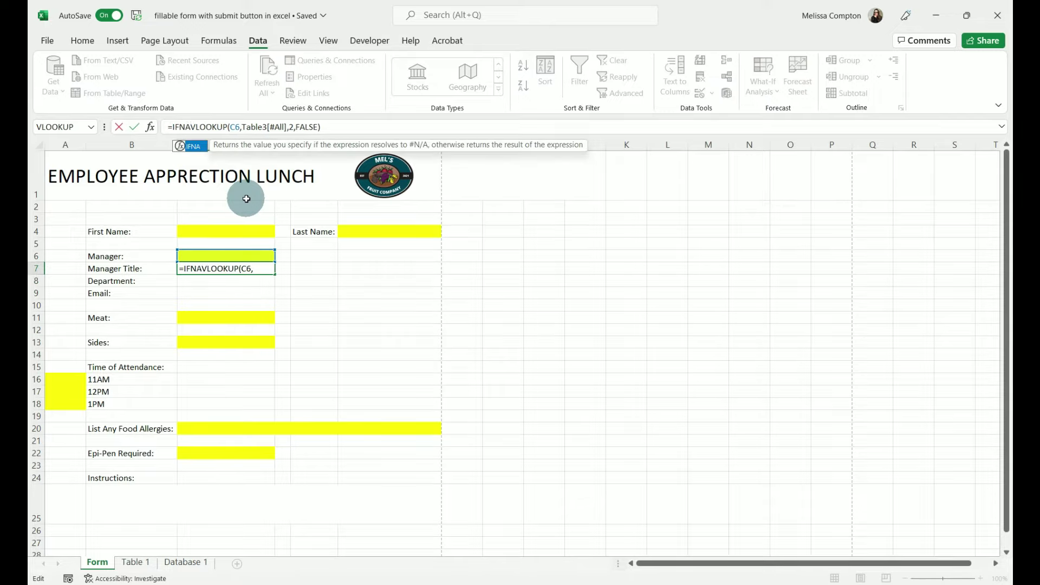
type("(")
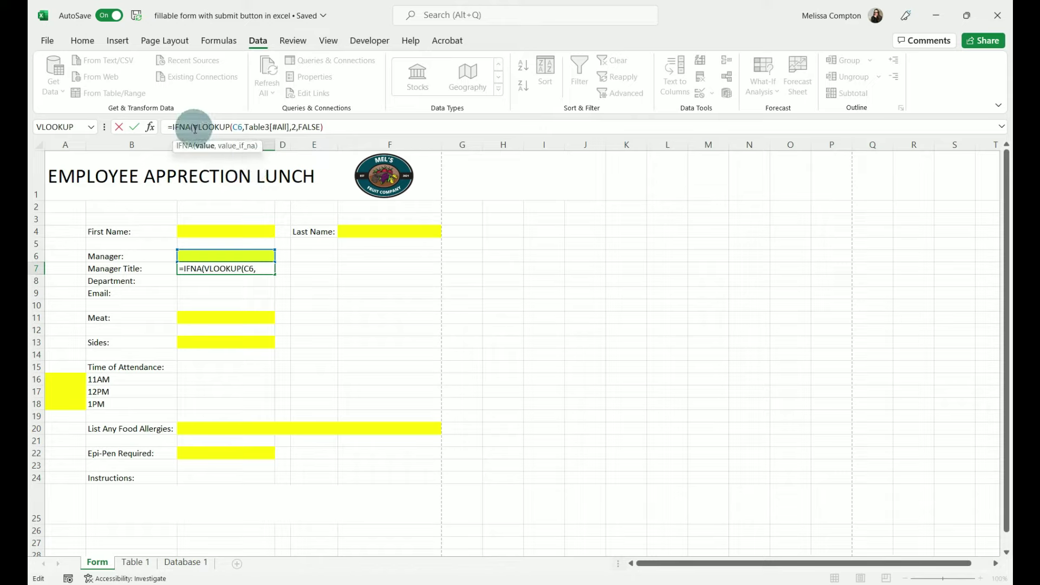
left_click(324, 126)
type(",")
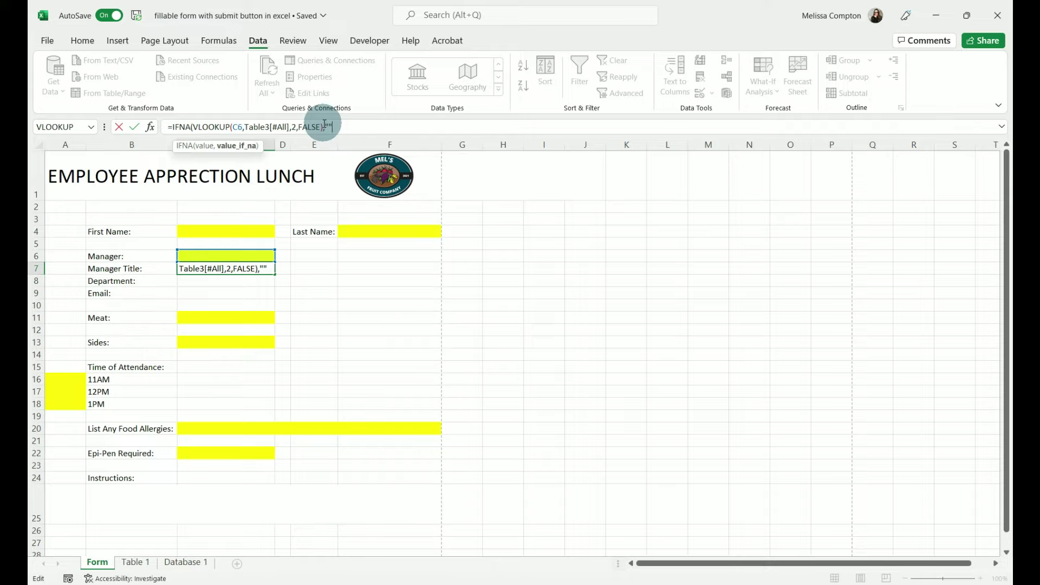
type(")")
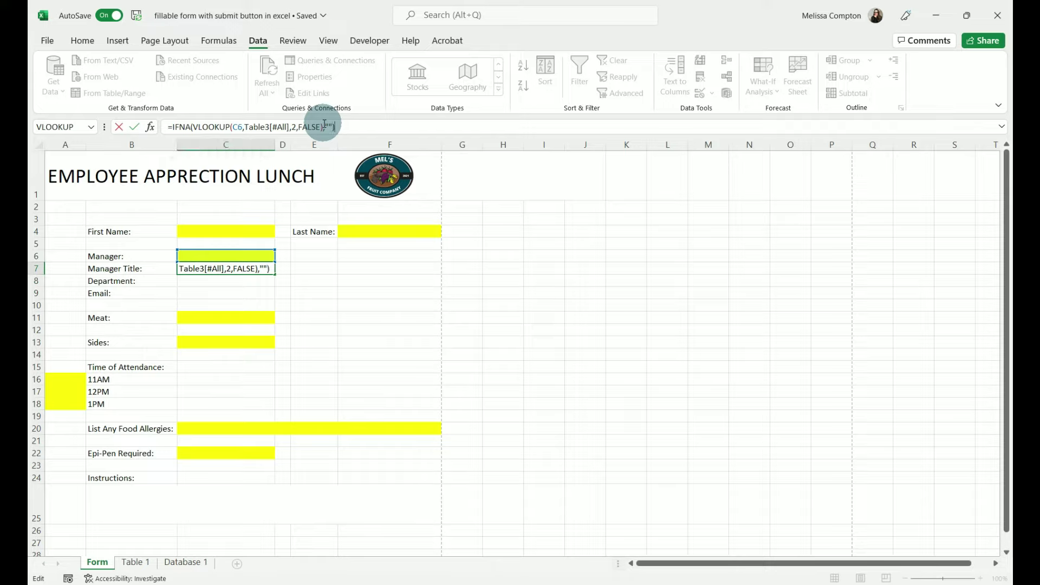
key("Return")
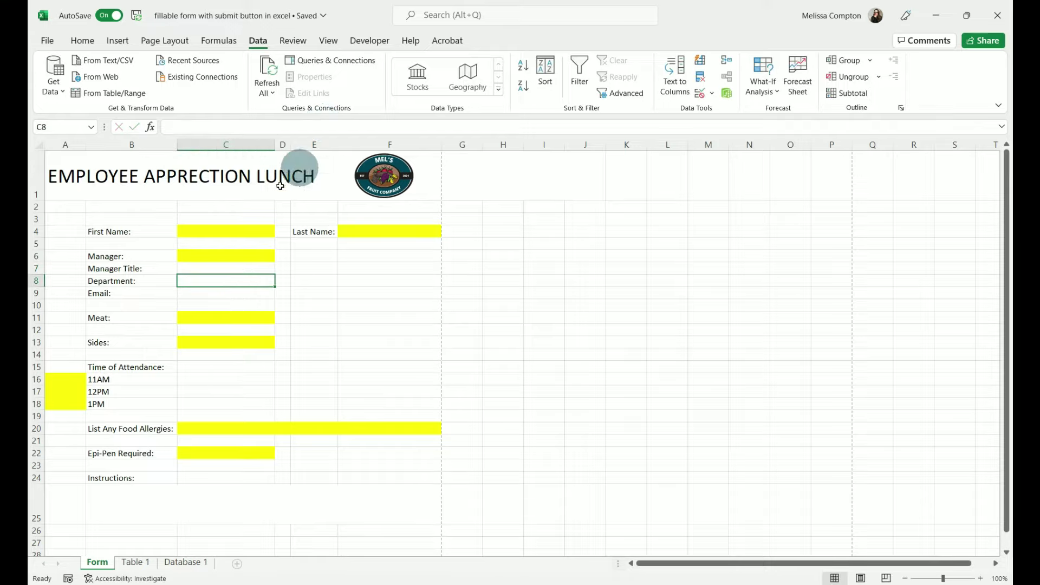
- Pick a manager in C6 to test C7's title lookup
left_click(247, 267)
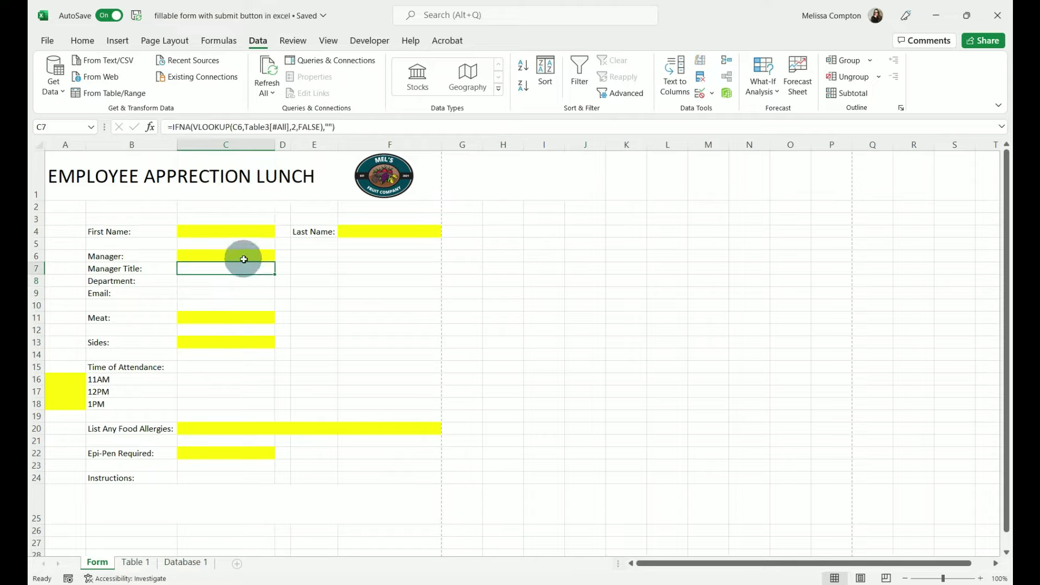
left_click(244, 257)
left_click(281, 256)
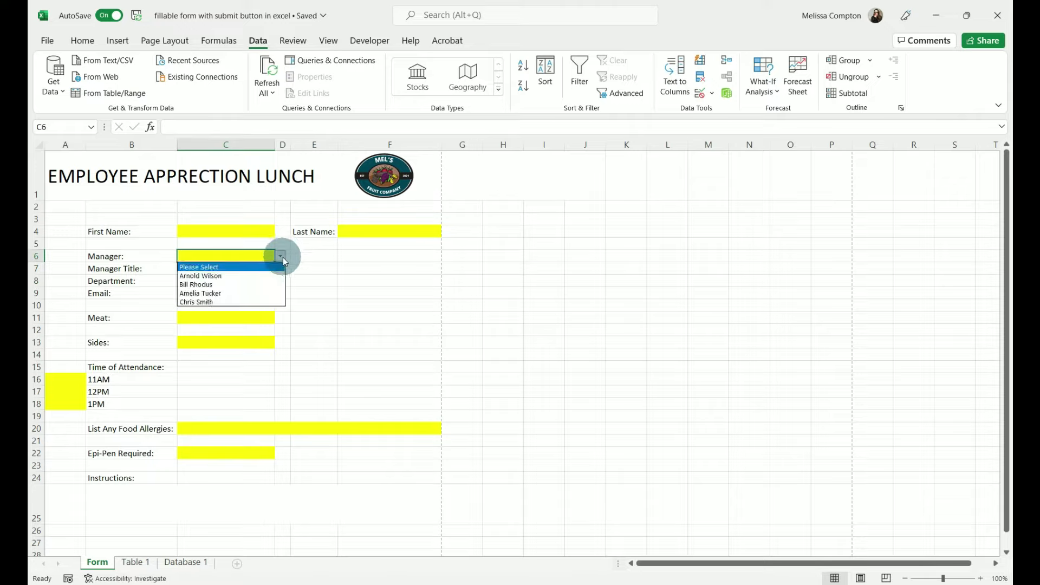
left_click(222, 284)
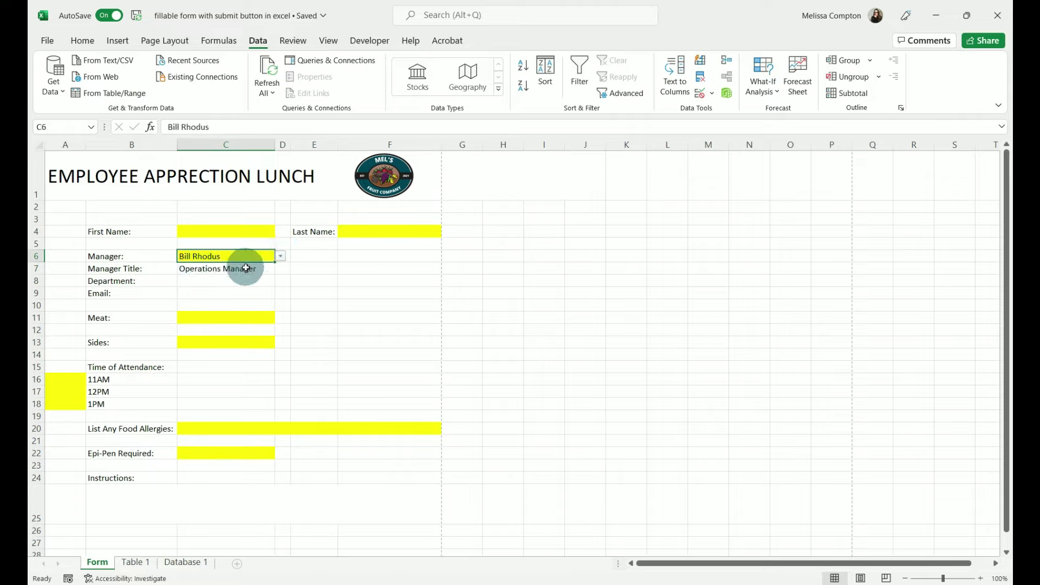
- Empty the Manager cell C6 again, glance at Database 1, and return to the Form sheet
key("BackSpace")
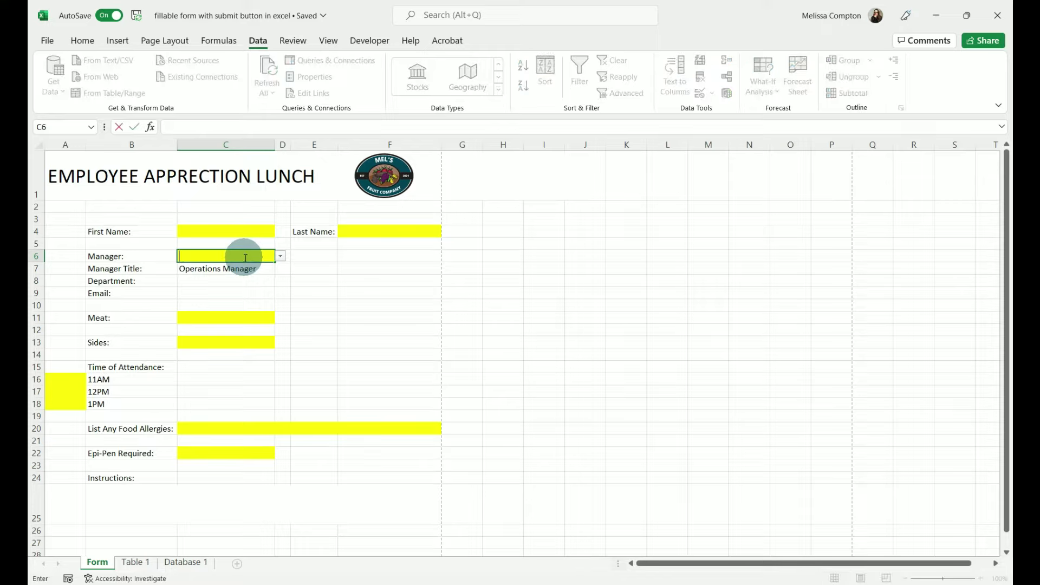
key("Return")
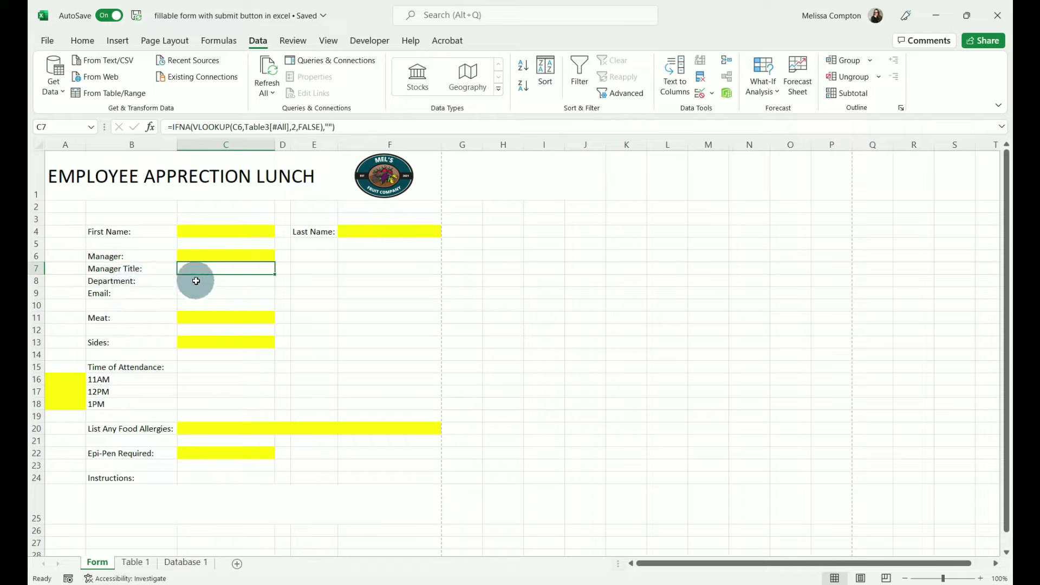
left_click(181, 563)
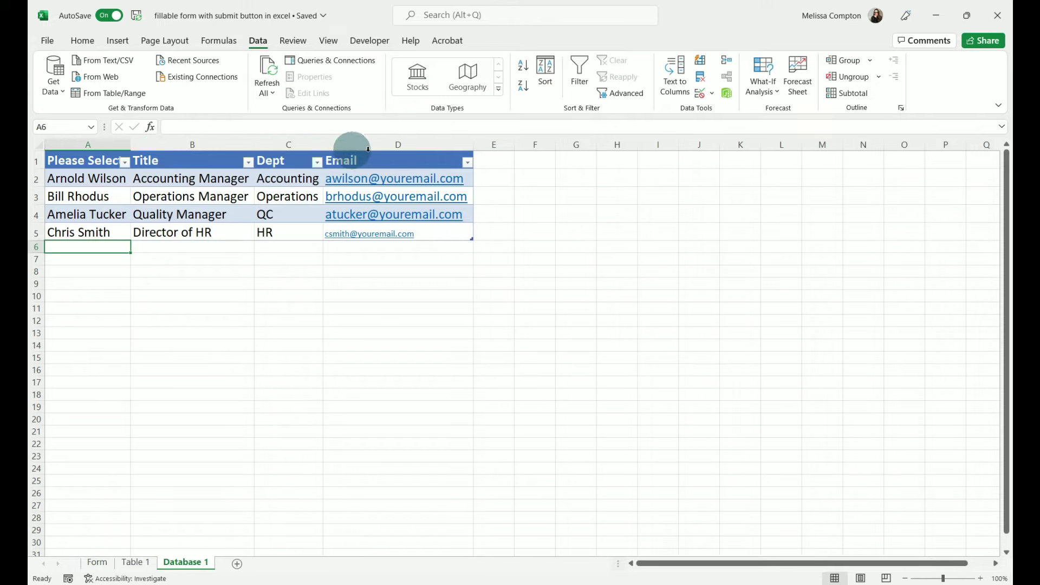
left_click(97, 562)
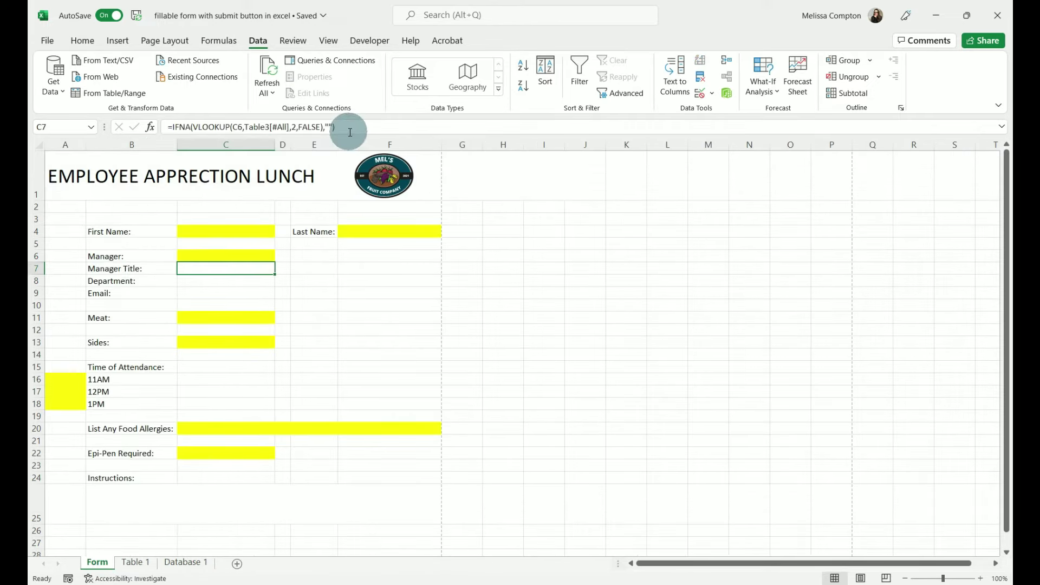
- Copy C7's IFNA lookup into Department C8, changing the column index to 3
left_click_drag(347, 127, 146, 127)
key("ctrl+c")
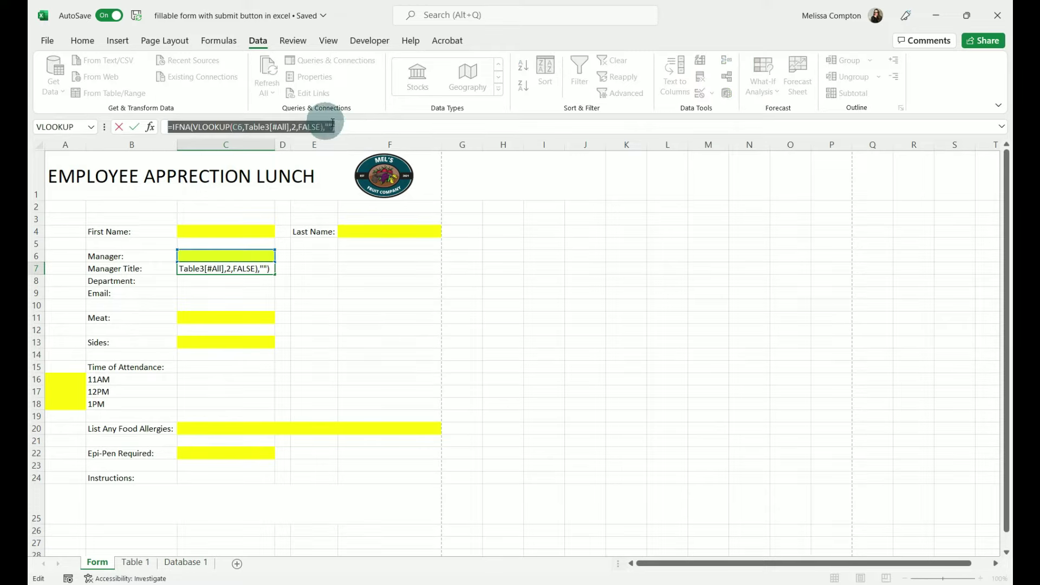
left_click(337, 126)
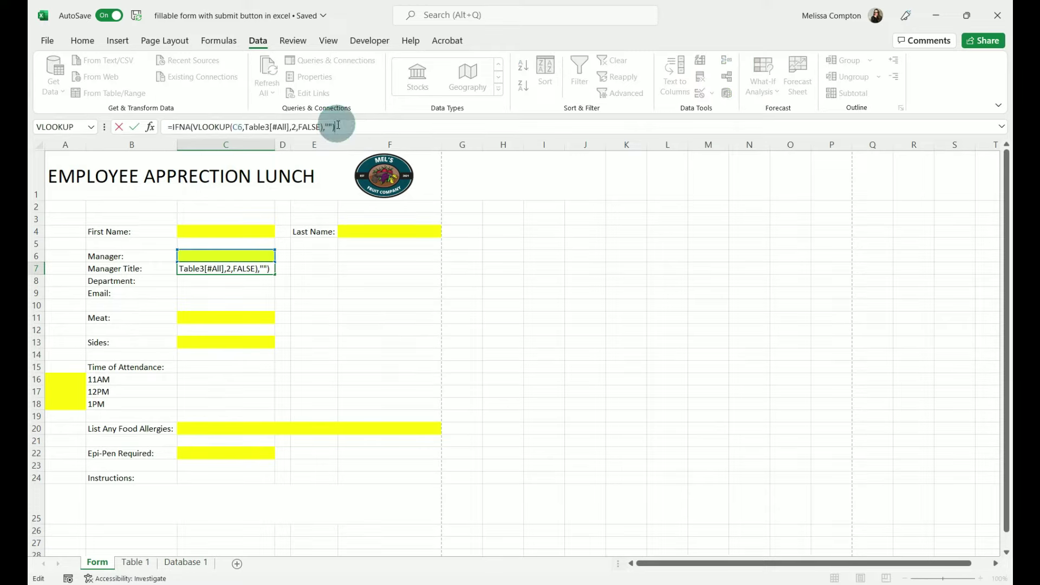
key("Return")
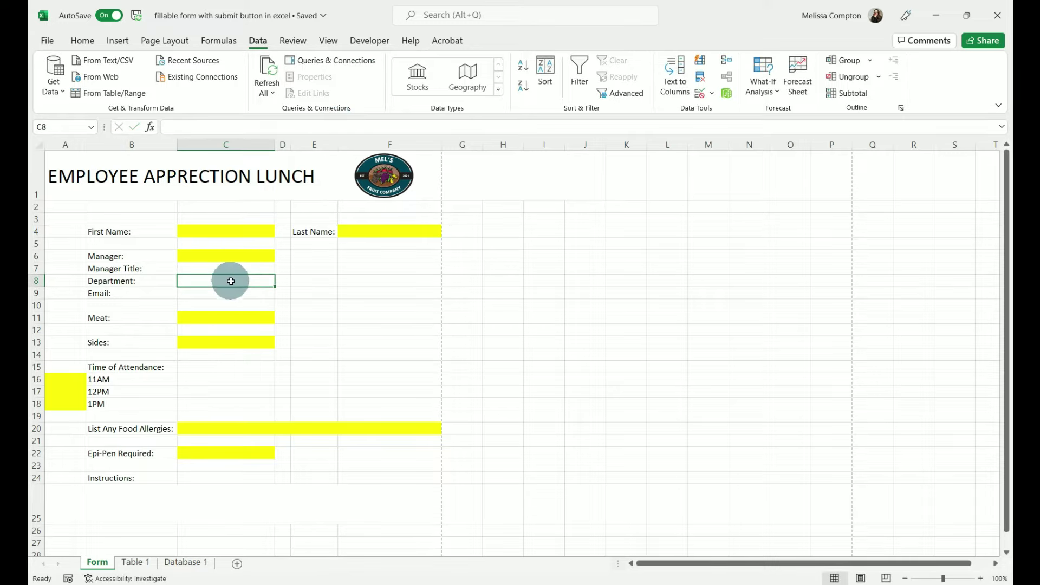
key("ctrl+v")
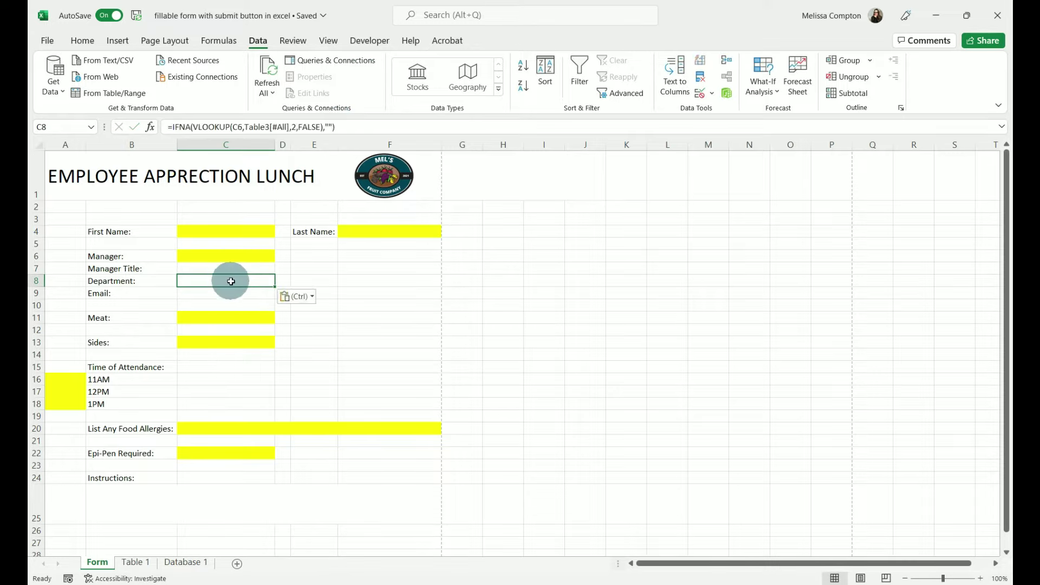
left_click(296, 125)
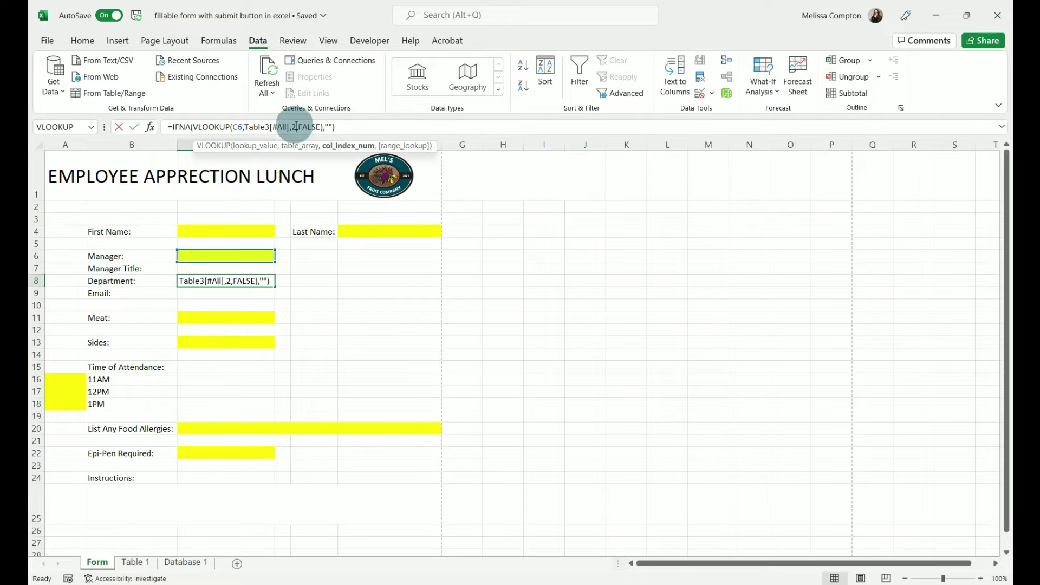
key("BackSpace")
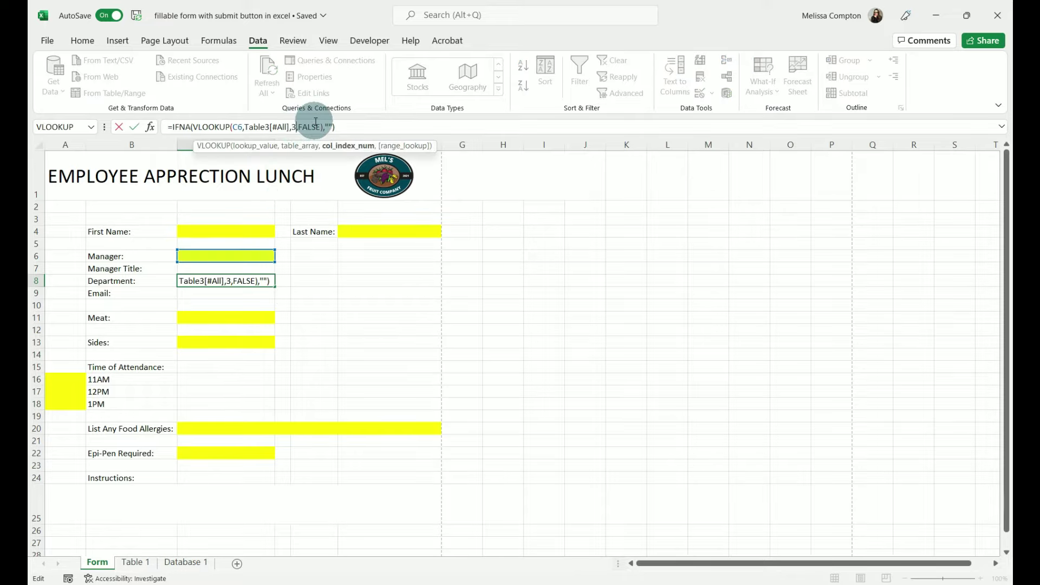
type("3")
key("Return")
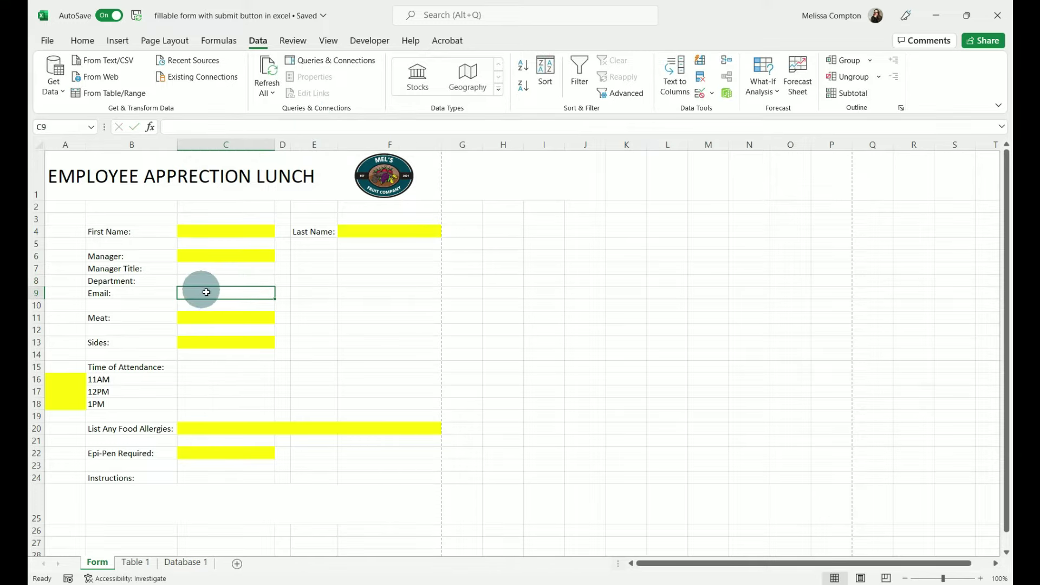
- Paste the lookup into Email C9 and change its column index to 4
double_click(212, 294)
key("ctrl+v")
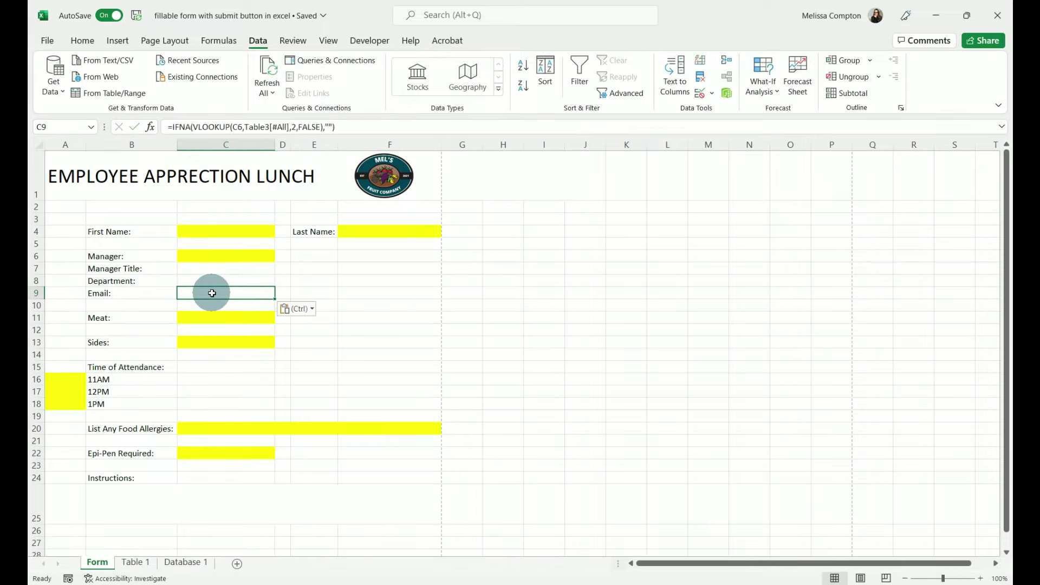
left_click(292, 128)
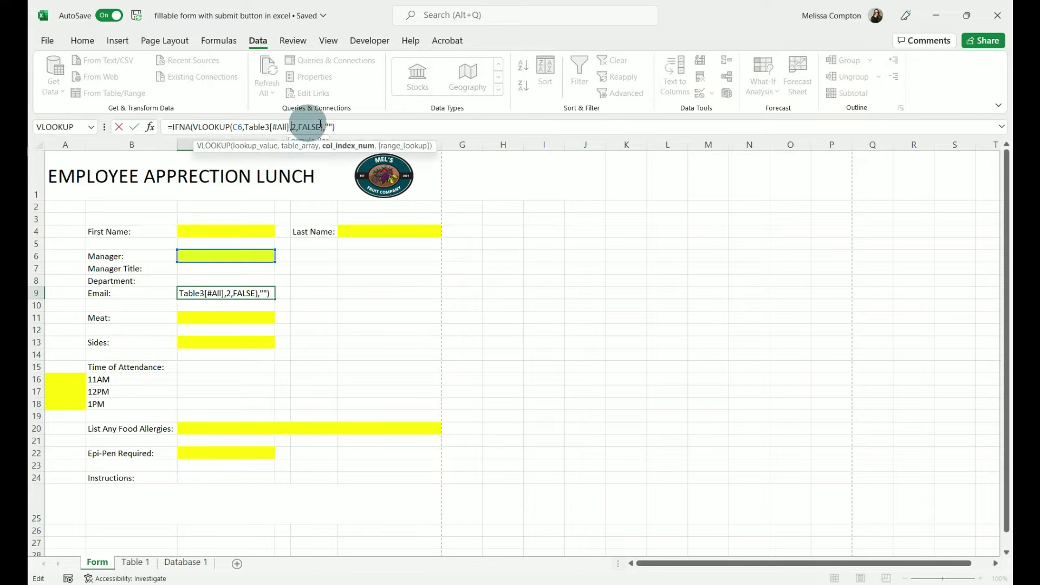
key("BackSpace")
type("4")
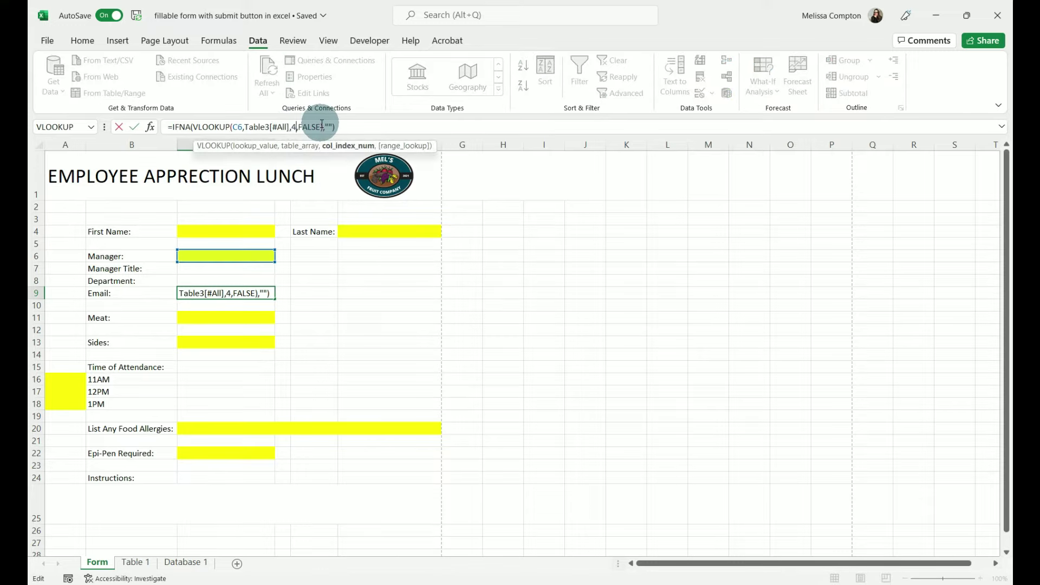
key("Return")
- Choose the QC manager in C6 so C7:C9 show Quality Manager, QC and her email
left_click(214, 259)
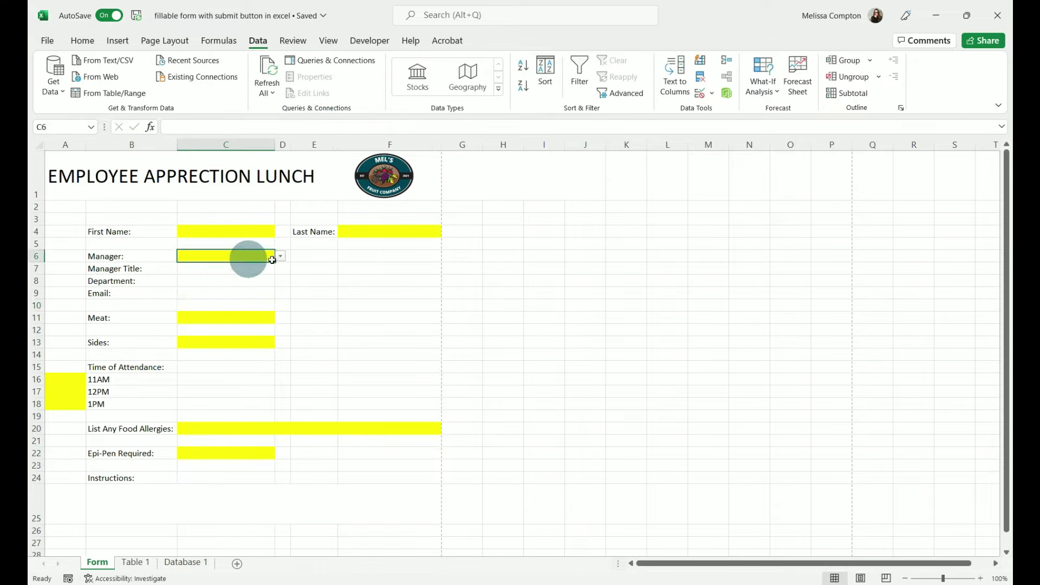
left_click(280, 256)
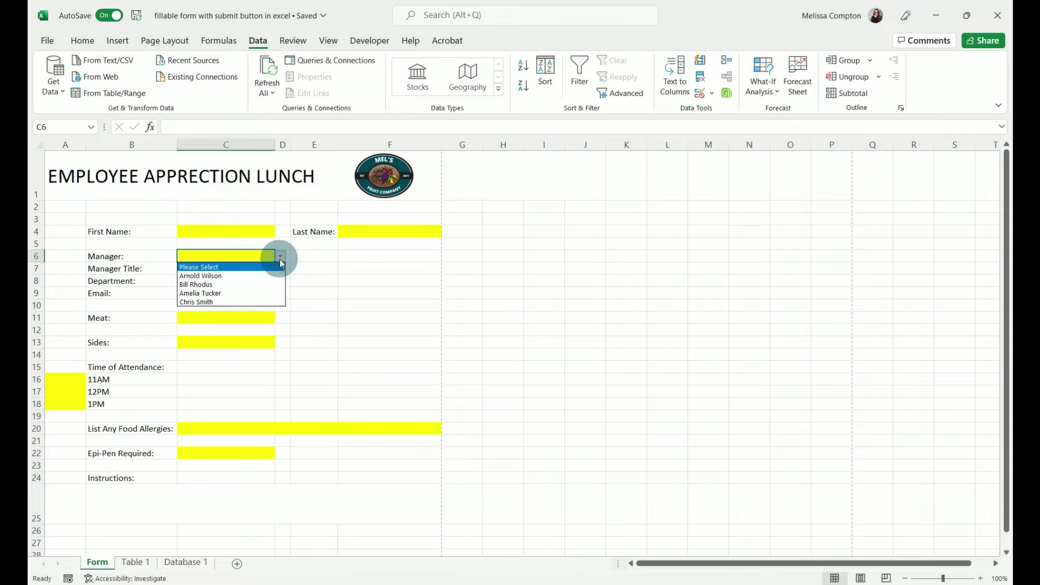
left_click(242, 293)
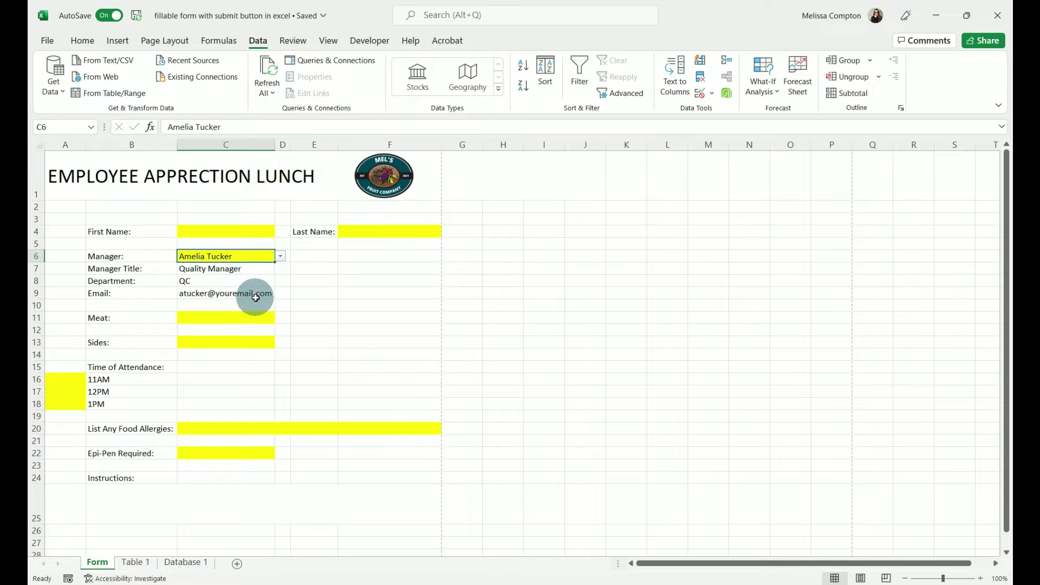
left_click(190, 505)
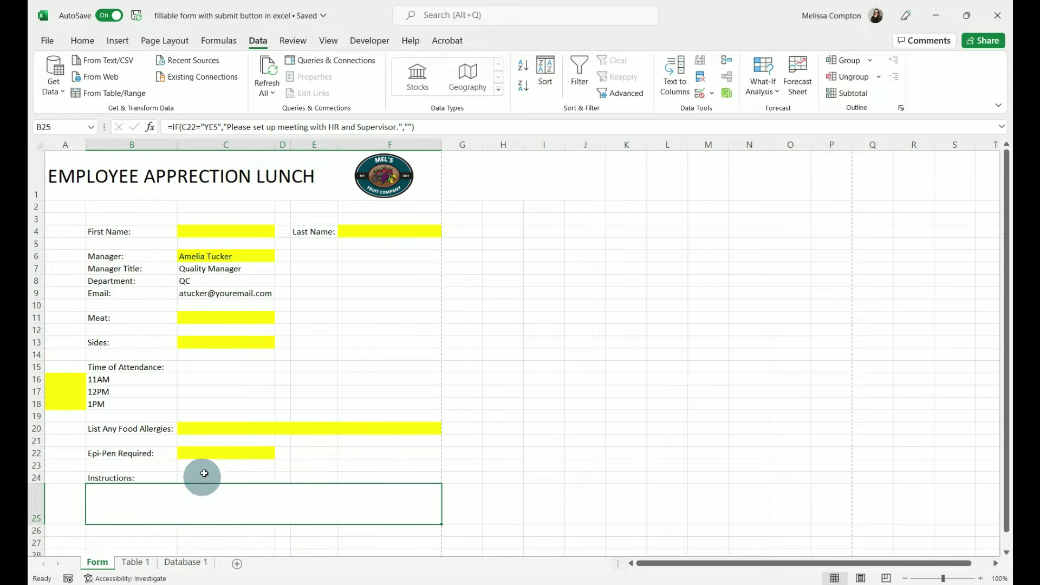
left_click(206, 453)
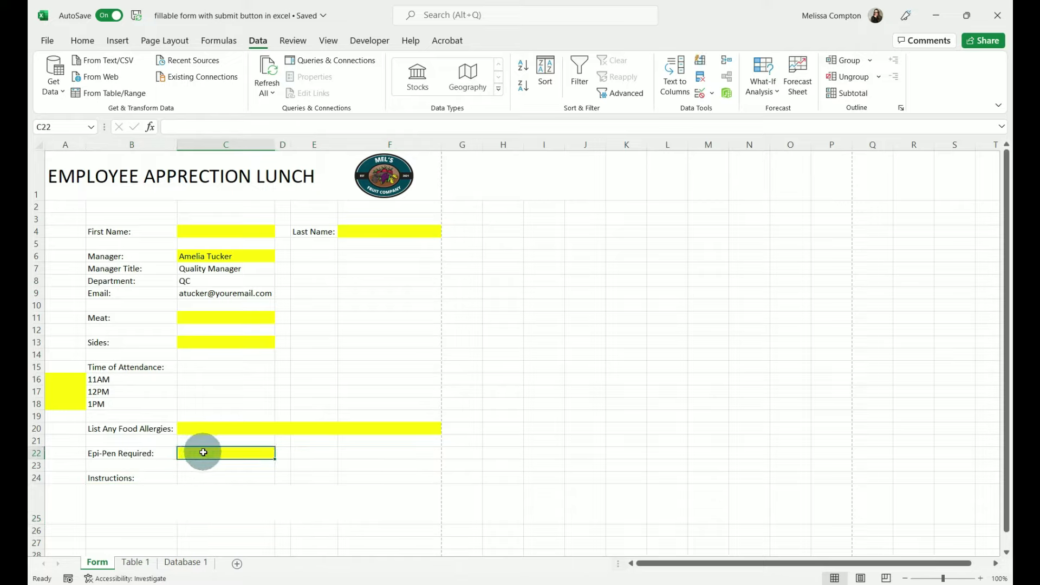
left_click(197, 499)
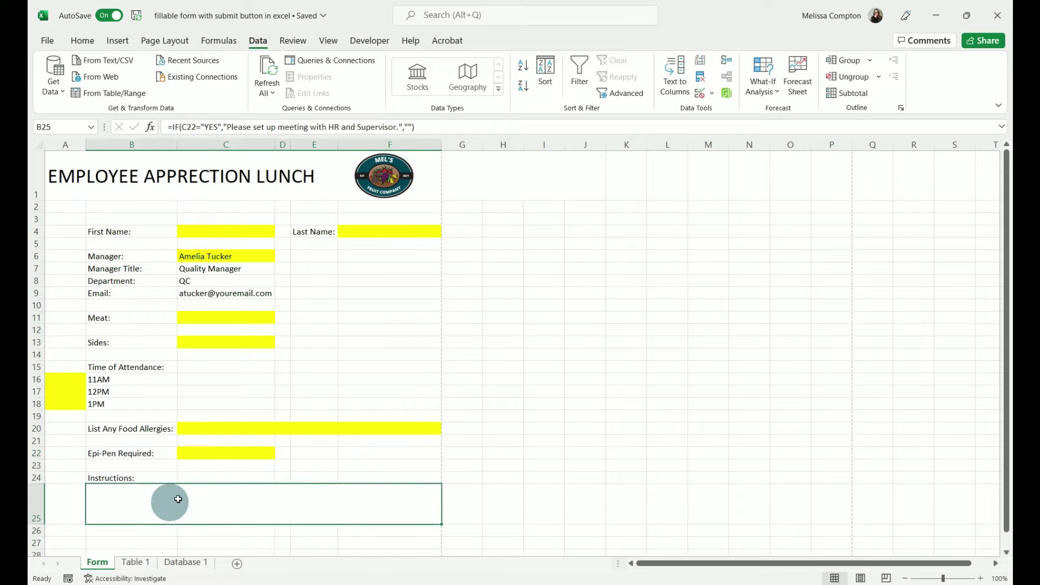
left_click(221, 454)
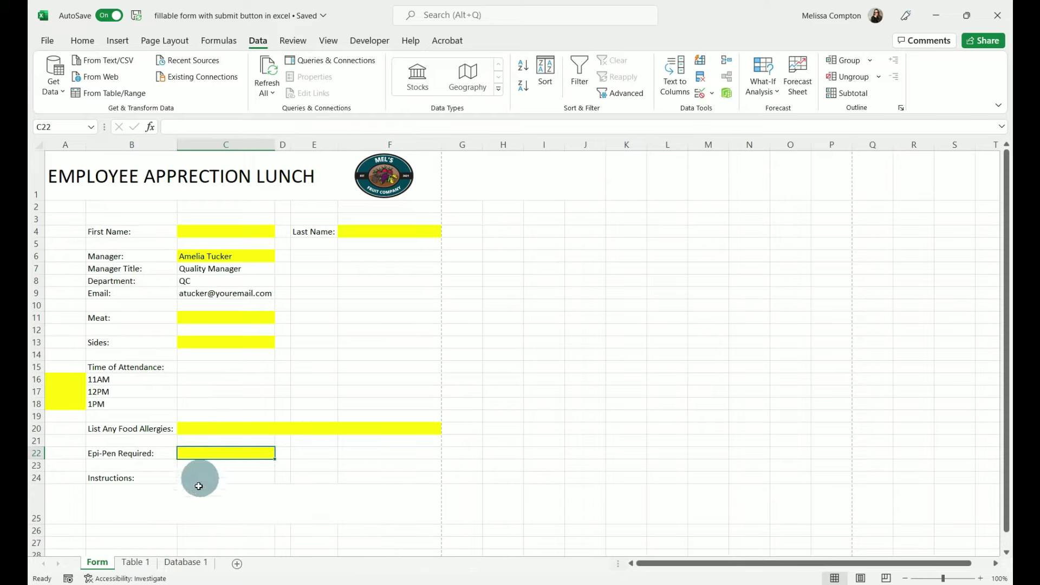
left_click(192, 502)
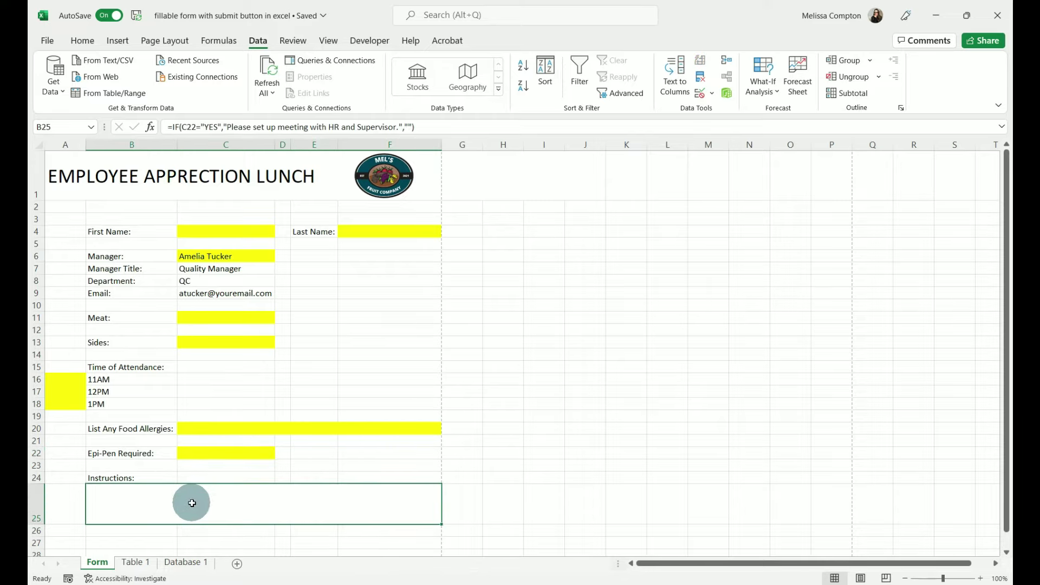
left_click(199, 454)
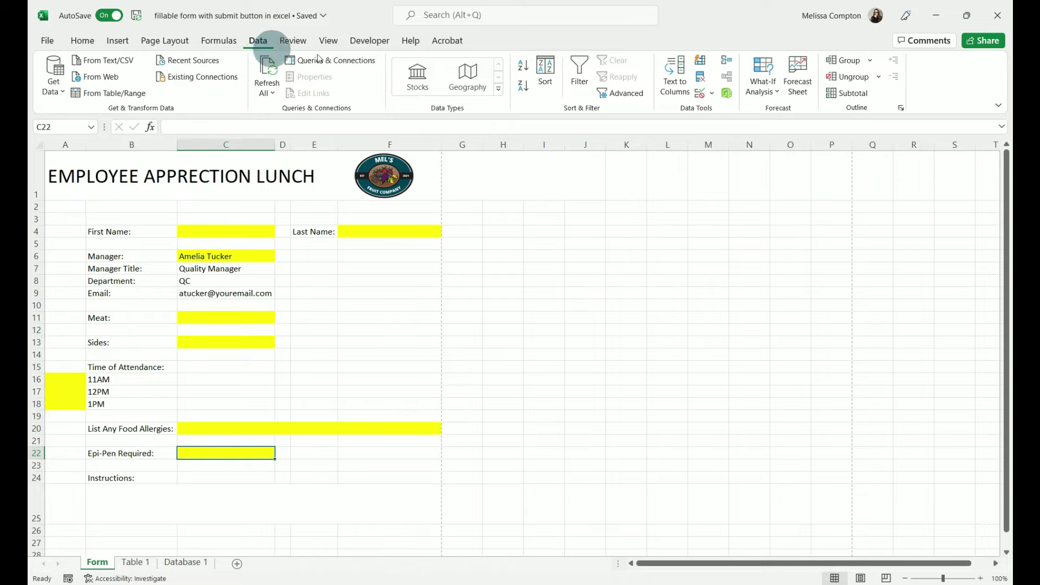
- Add List data validation to C22 with source Please Select, Yes, No, and check the dropdown
left_click(713, 96)
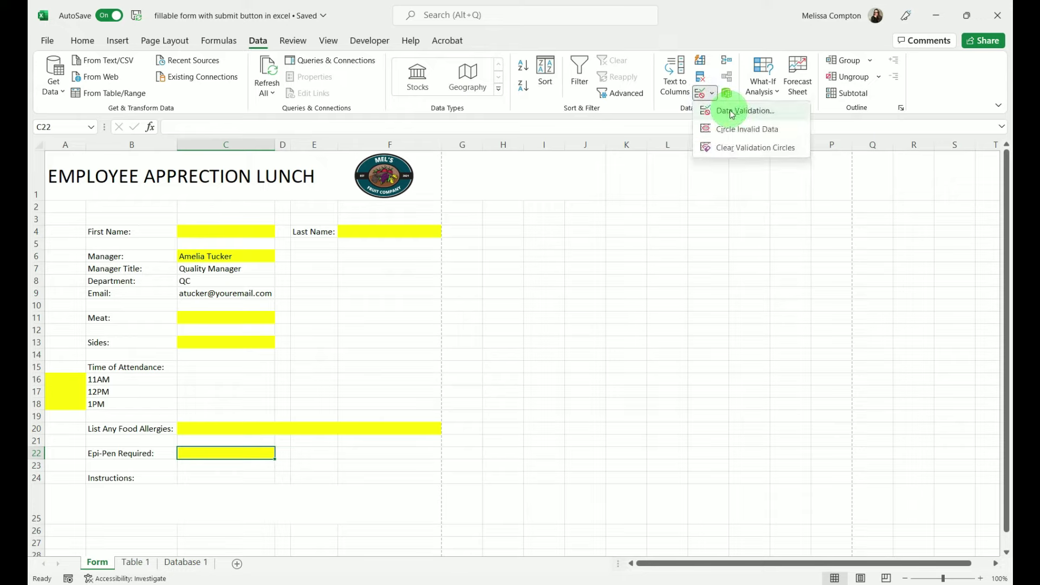
left_click(732, 112)
left_click(624, 270)
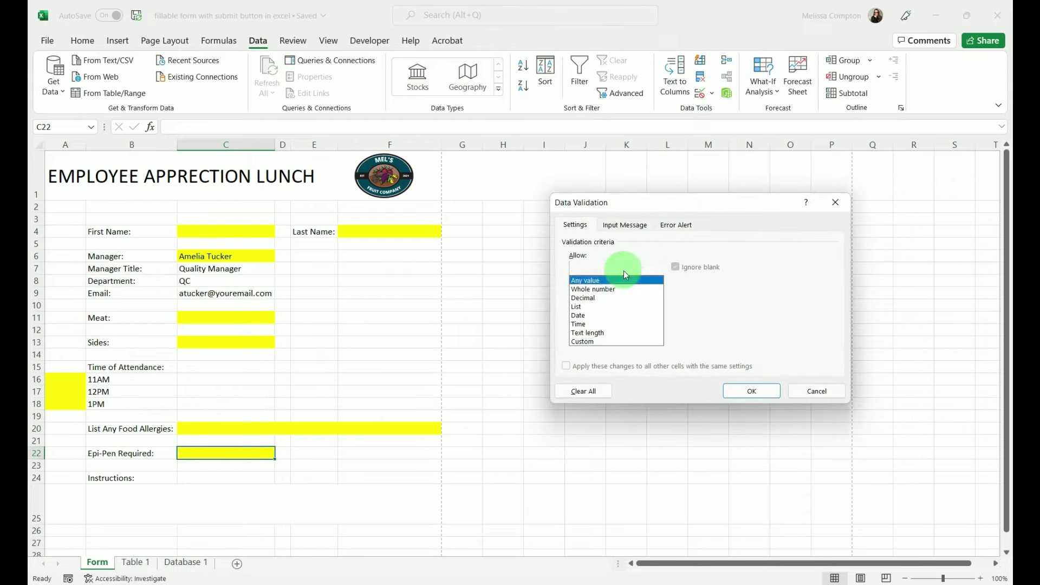
left_click(596, 307)
left_click(584, 324)
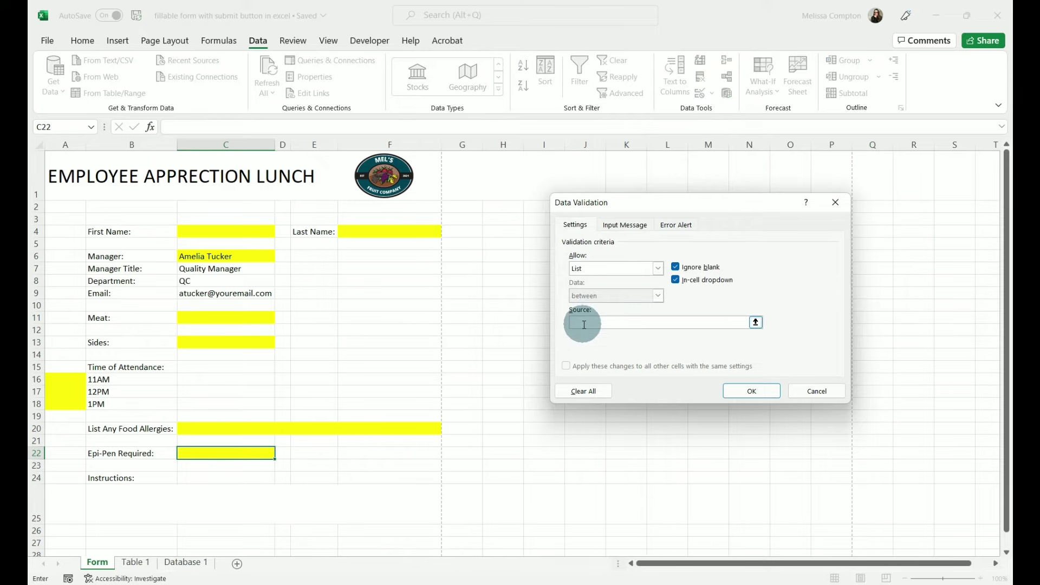
type("Please Select, Yes, No")
left_click(752, 391)
left_click(280, 454)
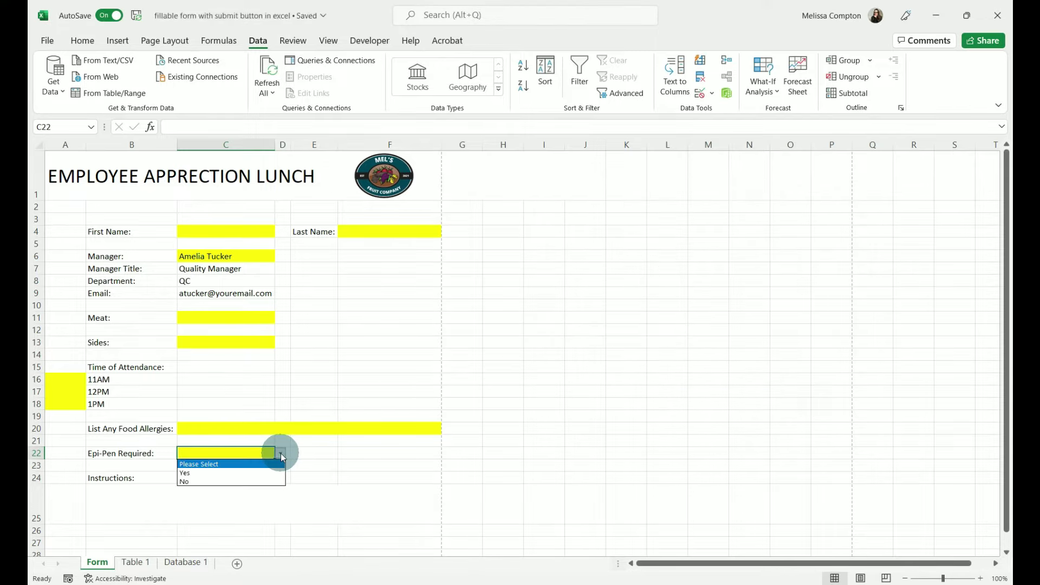
left_click(280, 454)
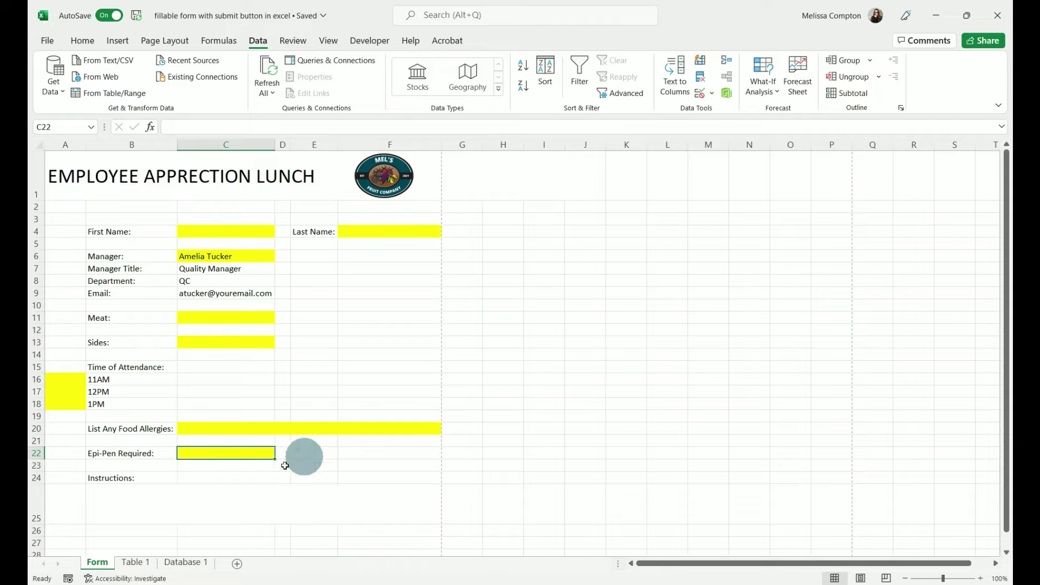
- On Table 1, convert the Yes/No cells to a table with header 'Please Select'
left_click(135, 562)
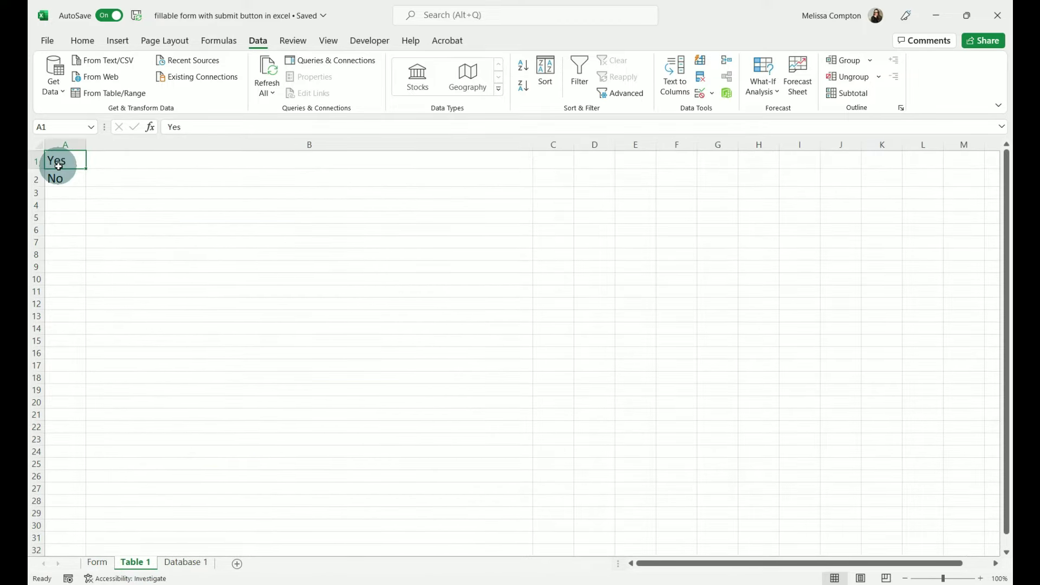
key("ctrl+t")
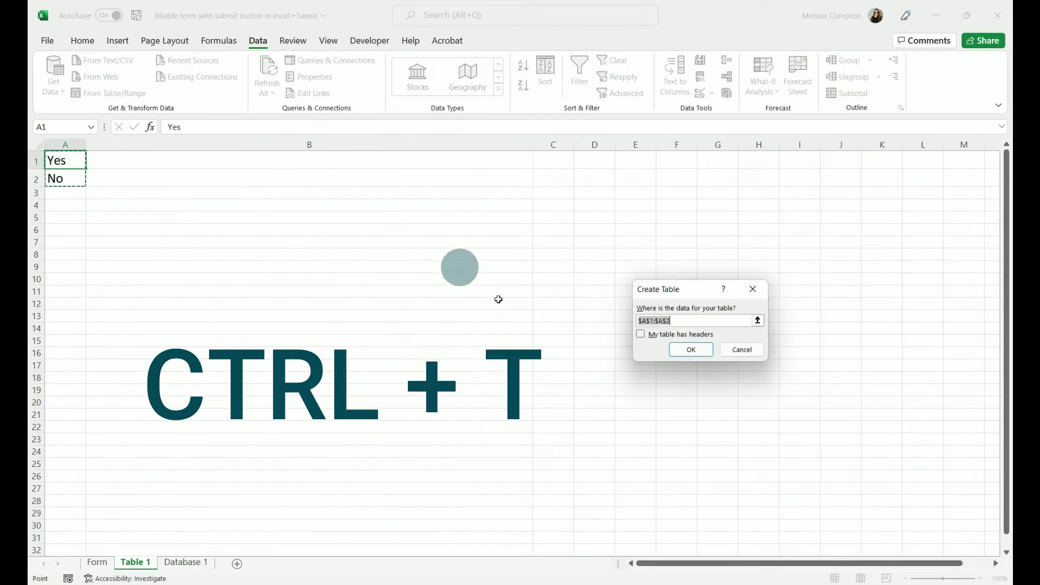
left_click(691, 349)
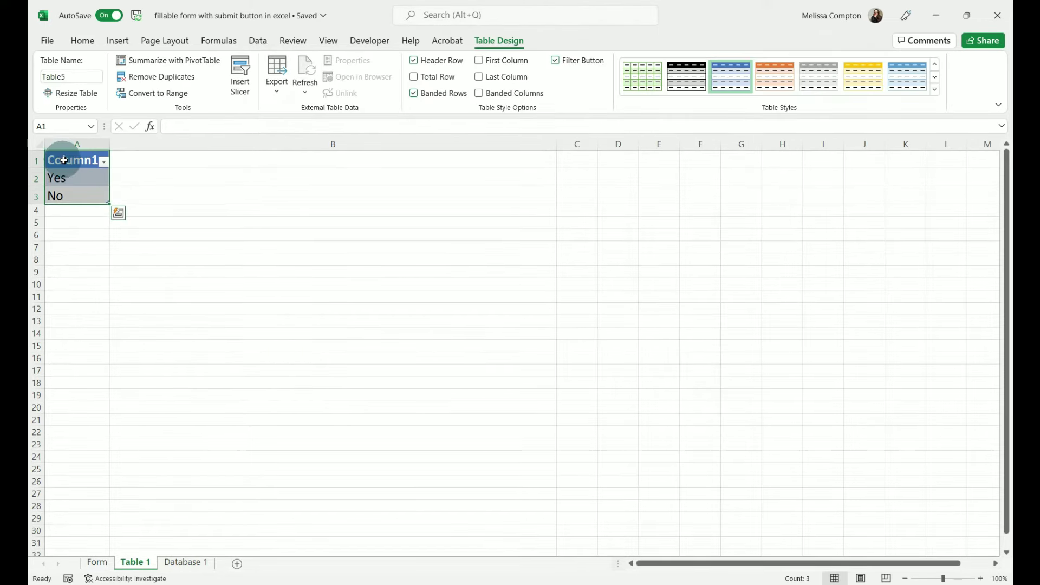
left_click(63, 161)
type("Ple")
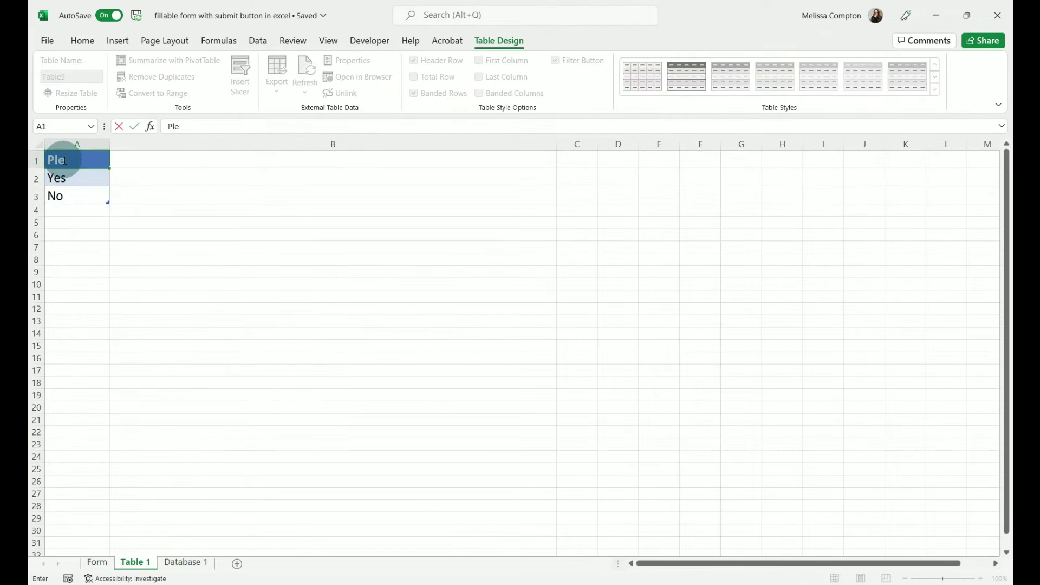
type("ase Select")
key("Return")
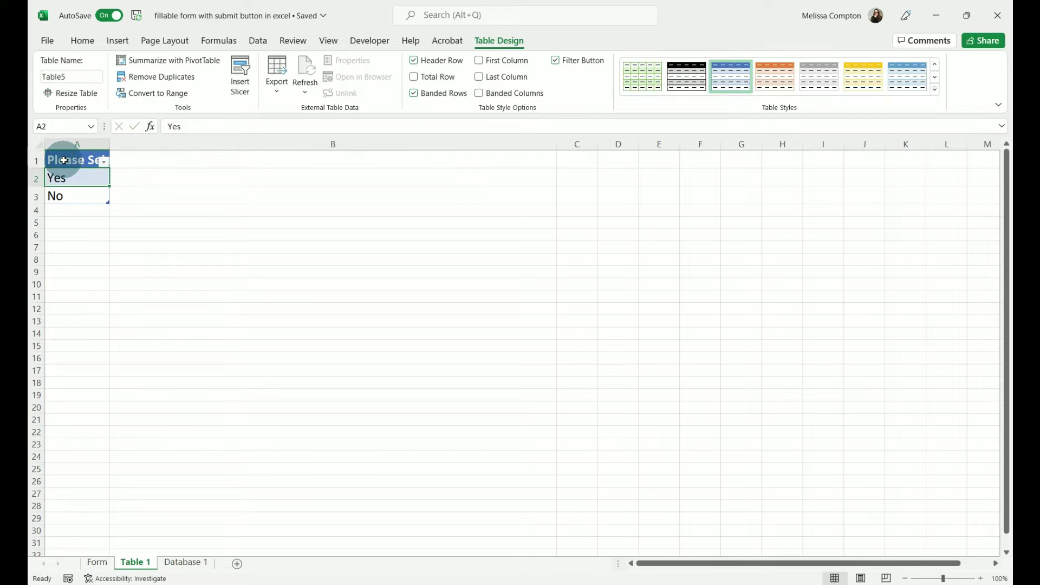
left_click(98, 563)
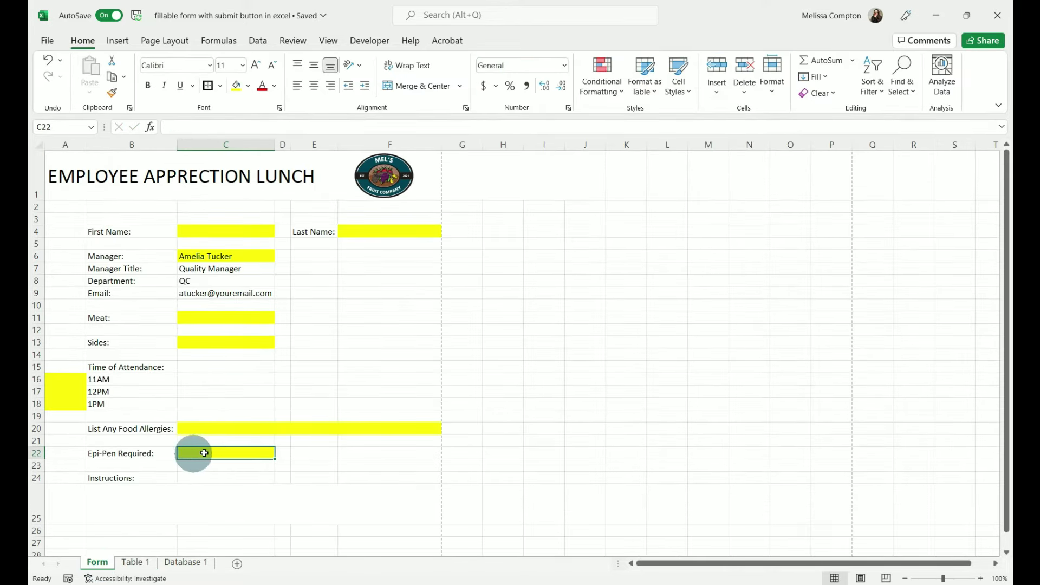
- Set C22's List validation source to ='Table 1'!$A$1:$A$3
left_click(256, 41)
left_click(711, 93)
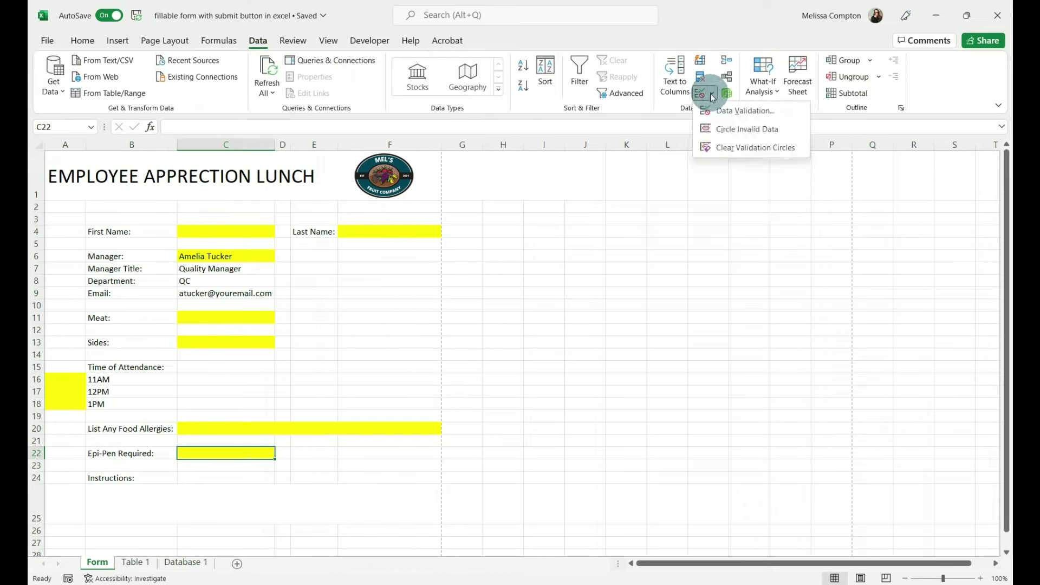
left_click(729, 111)
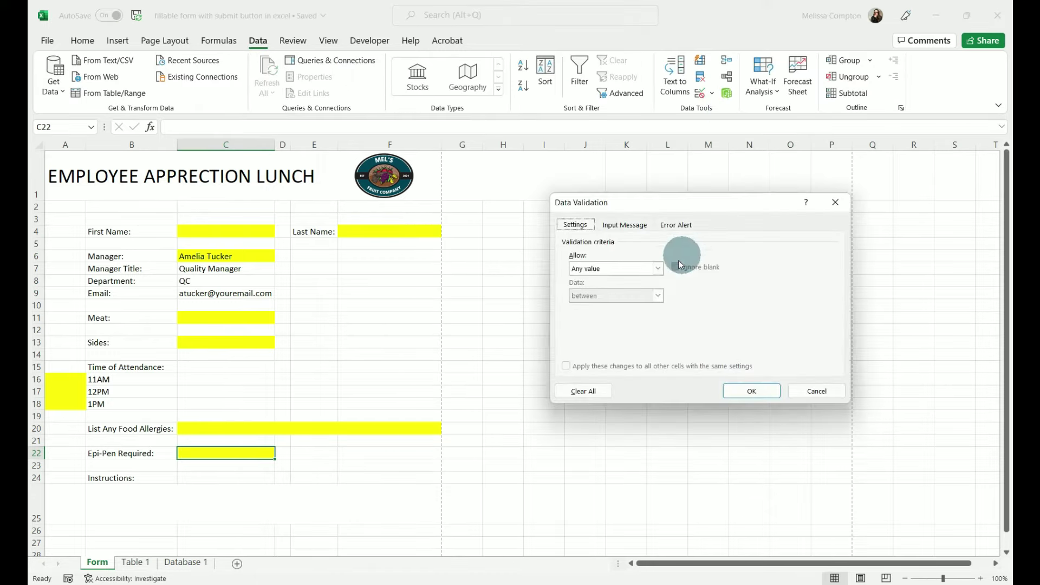
left_click(661, 269)
left_click(614, 307)
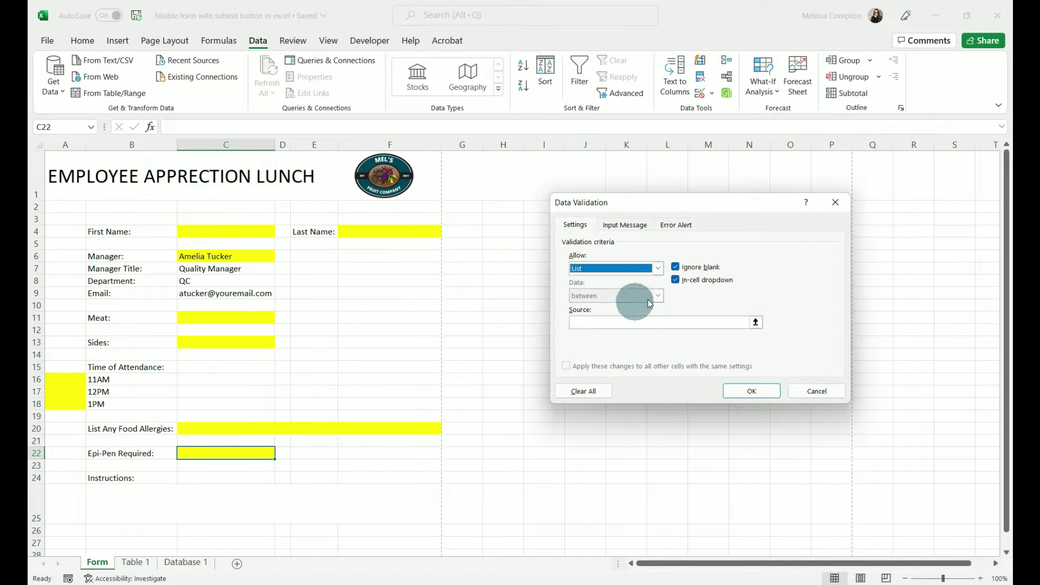
left_click(756, 323)
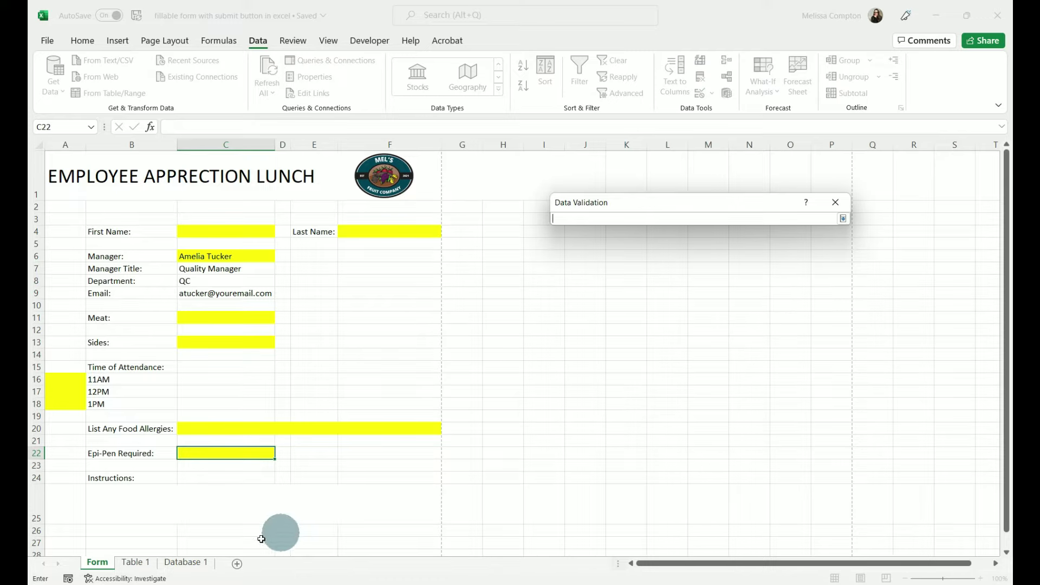
left_click(137, 562)
left_click_drag(69, 158, 68, 192)
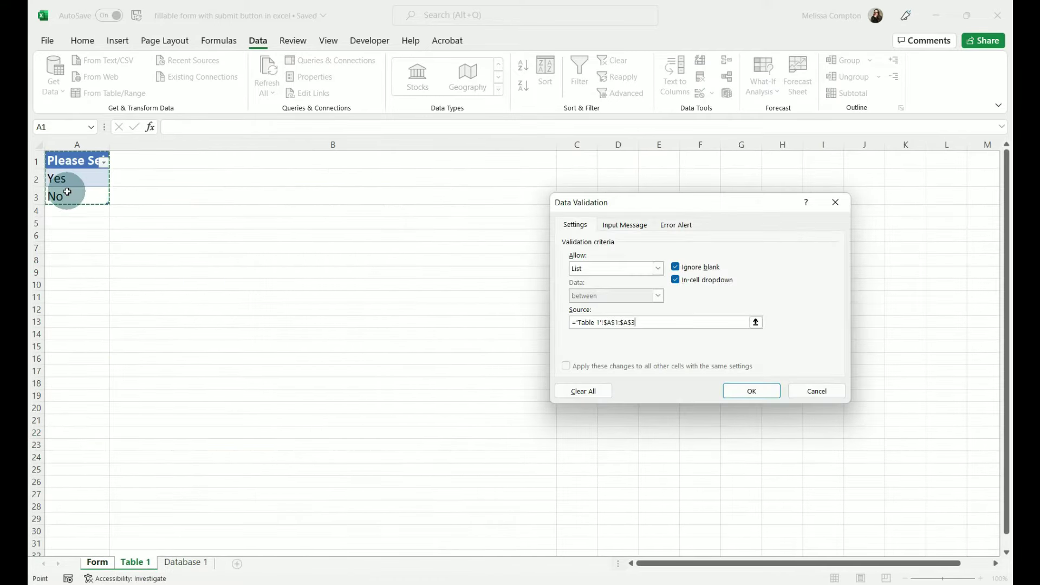
left_click(766, 390)
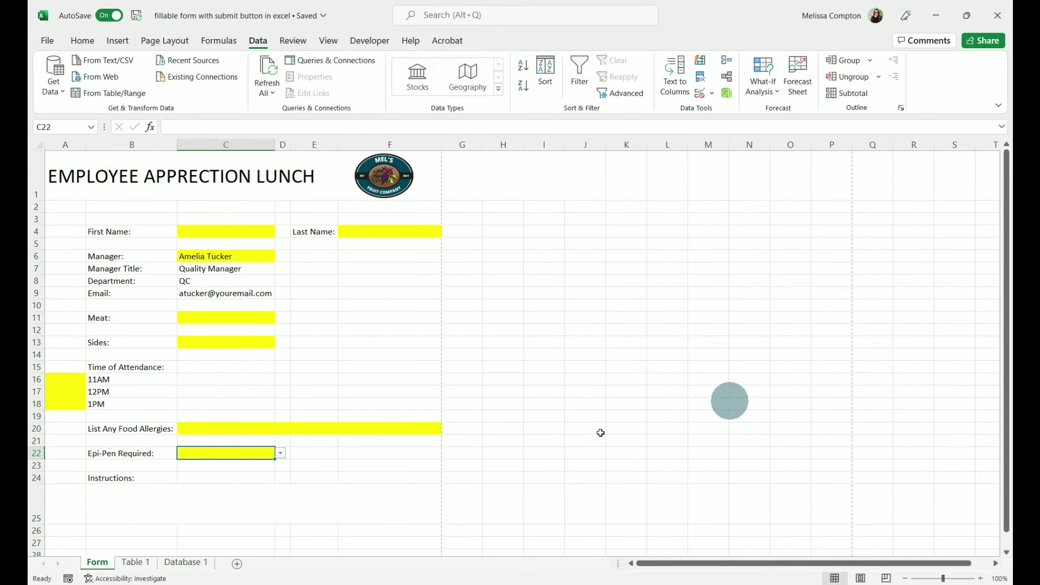
- Check C22's dropdown options, then start editing the Instructions cell B25
left_click(281, 454)
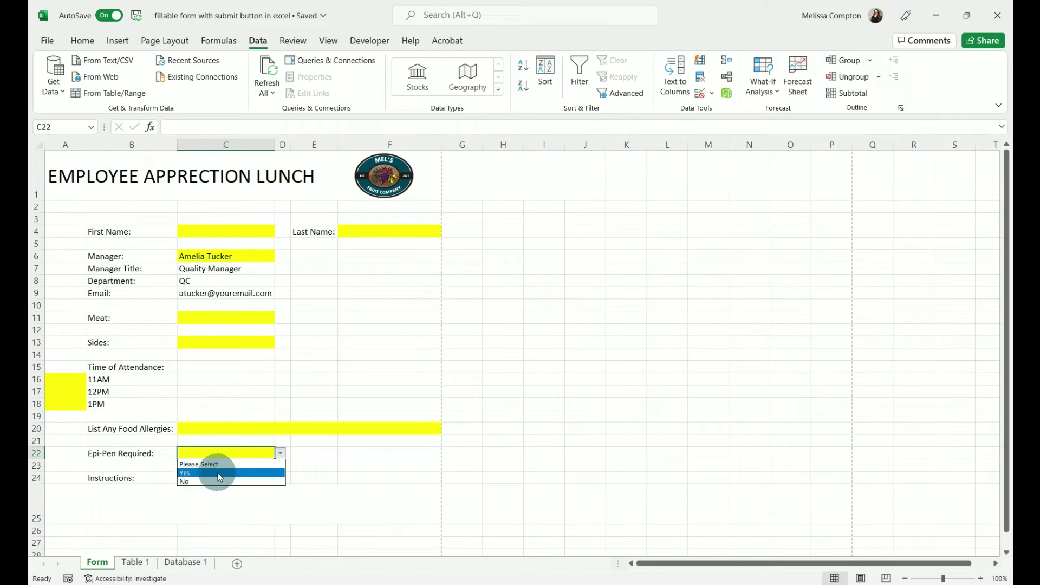
left_click(281, 455)
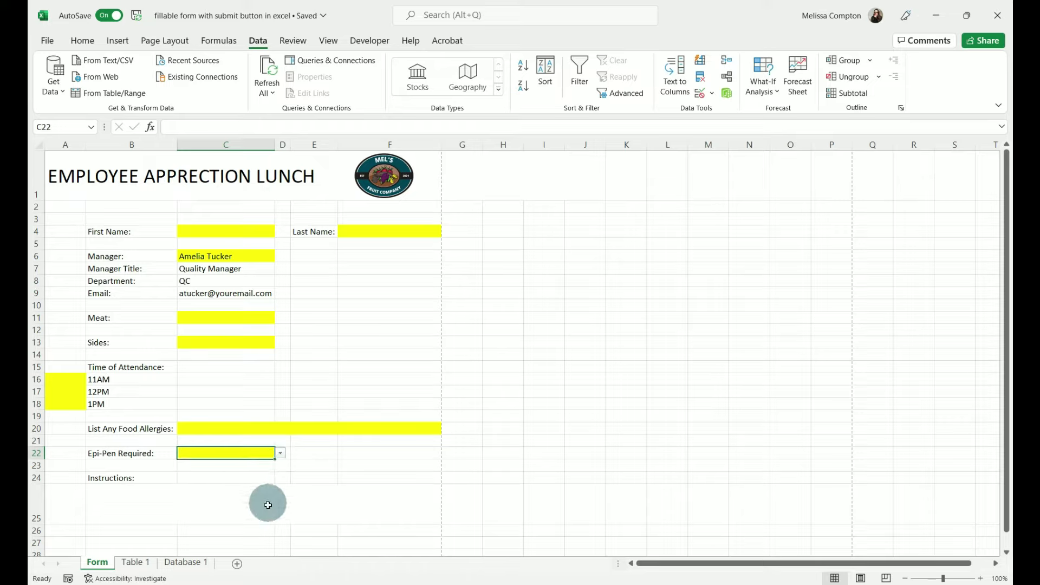
double_click(170, 506)
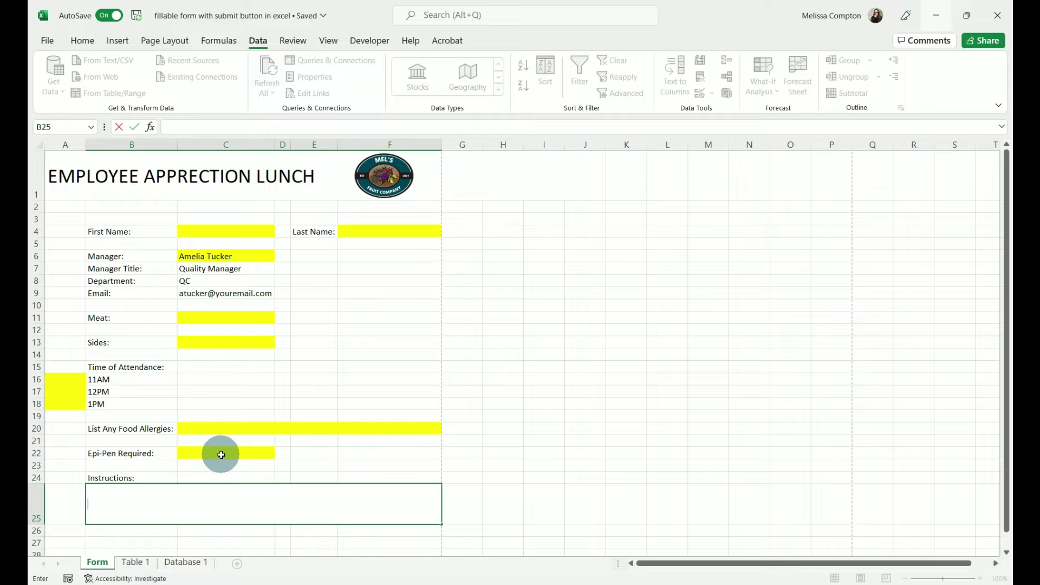
- Enter =IF(C22="Yes","Please set up meeting with your supervisor and HR for further discussion.","") in B25
type("=IF")
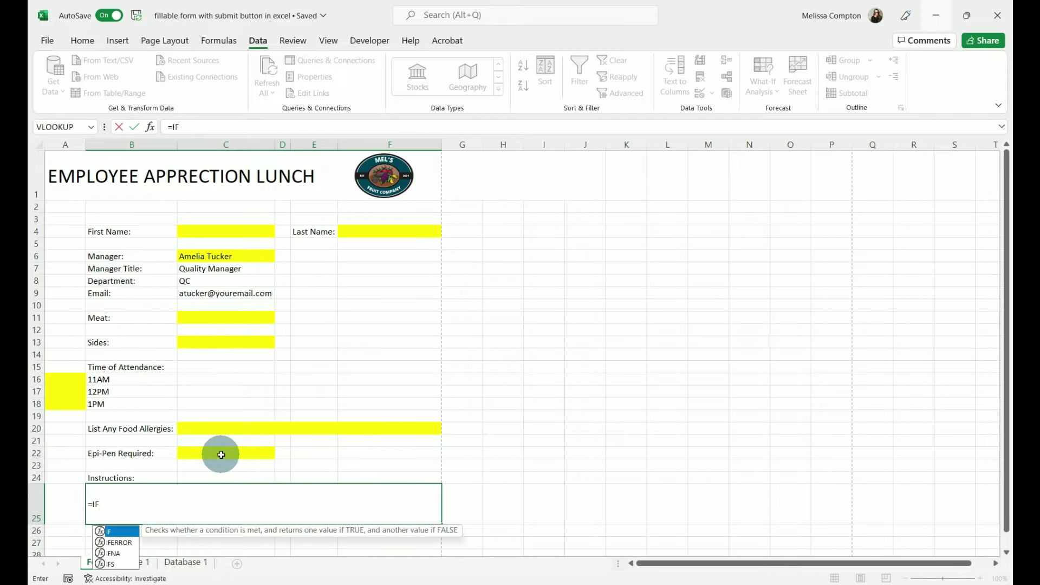
type("(")
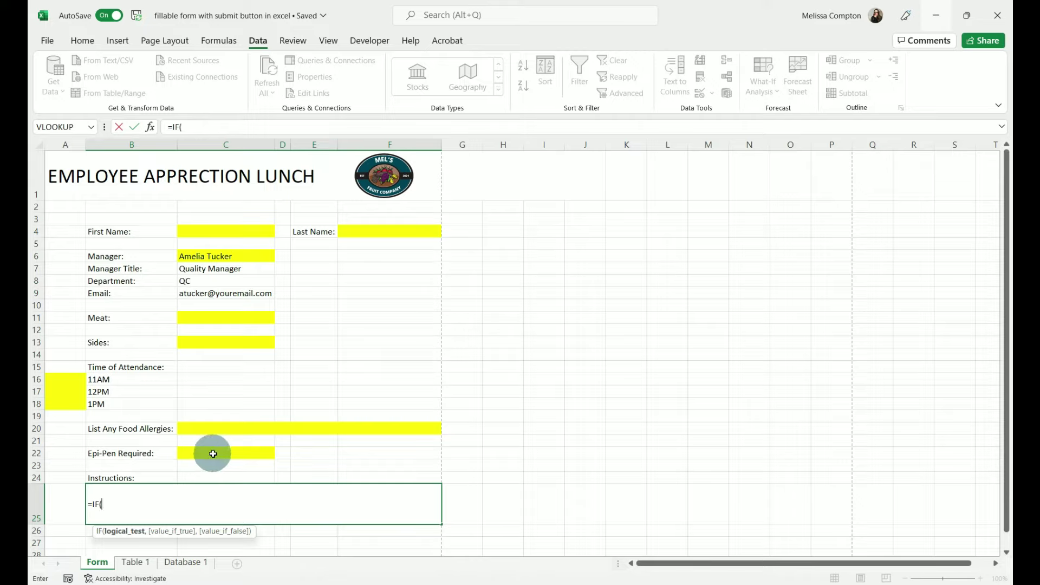
left_click(213, 454)
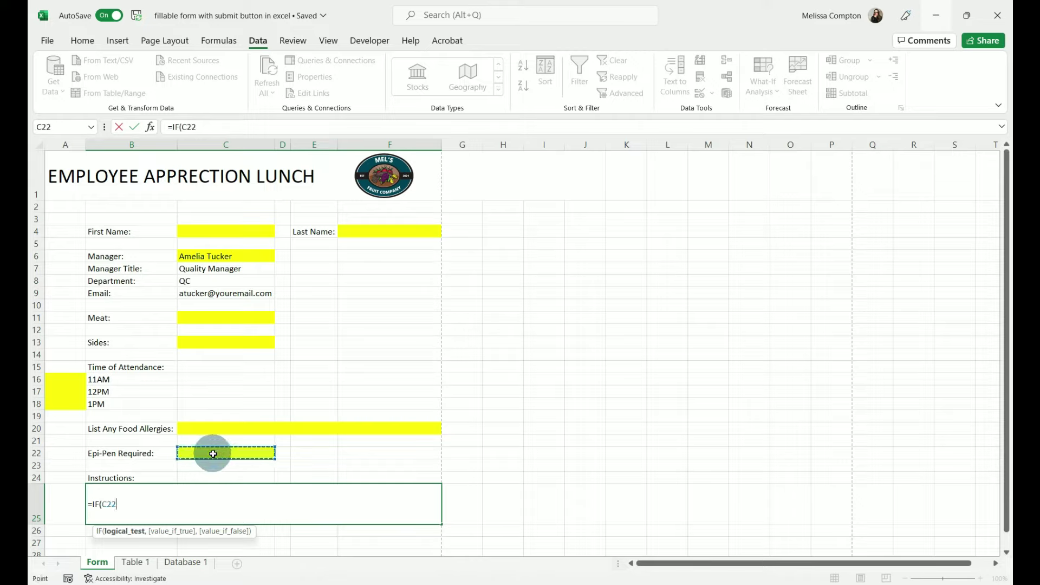
type("=\"Yes\",")
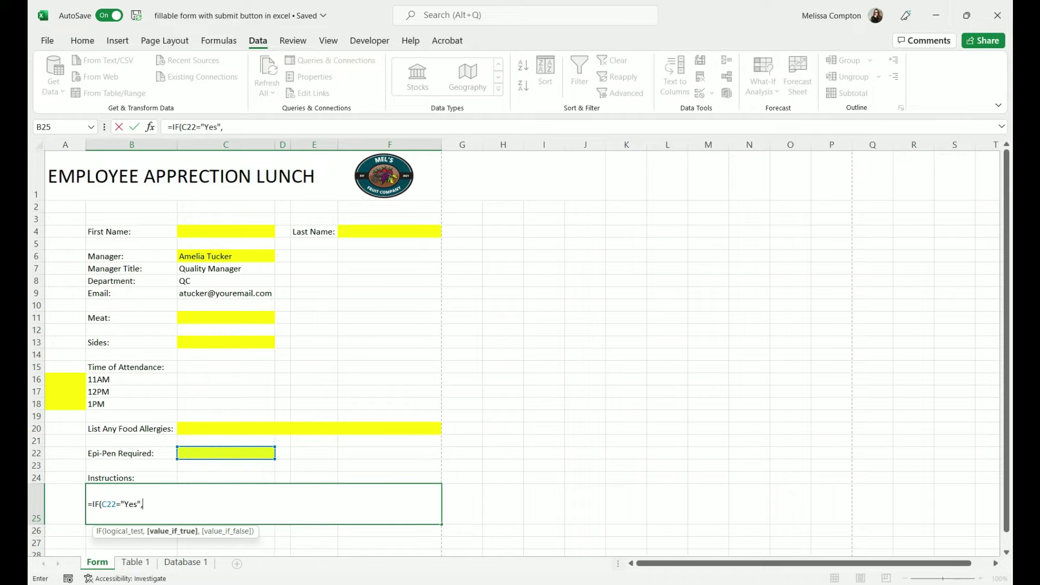
type("\"Please set up meeting with your supervisor and HR for further discussion.\"")
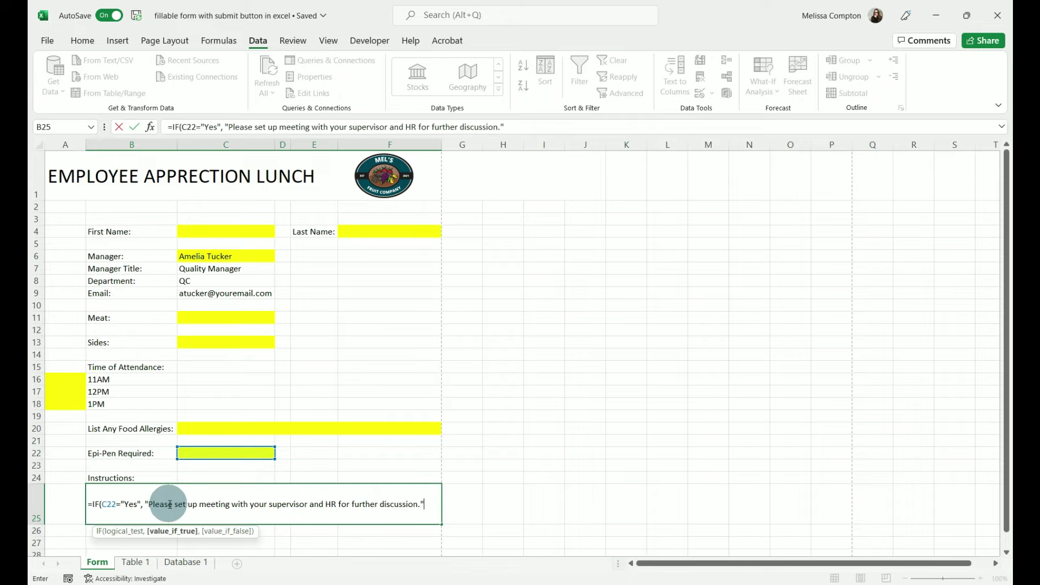
type(",")
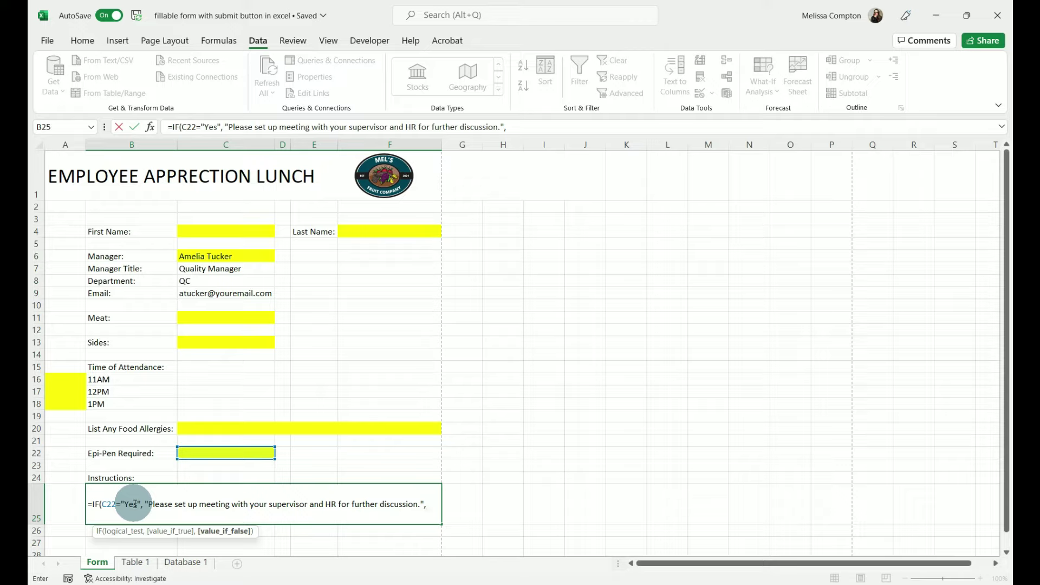
type(":")
key("BackSpace")
type("\"\")")
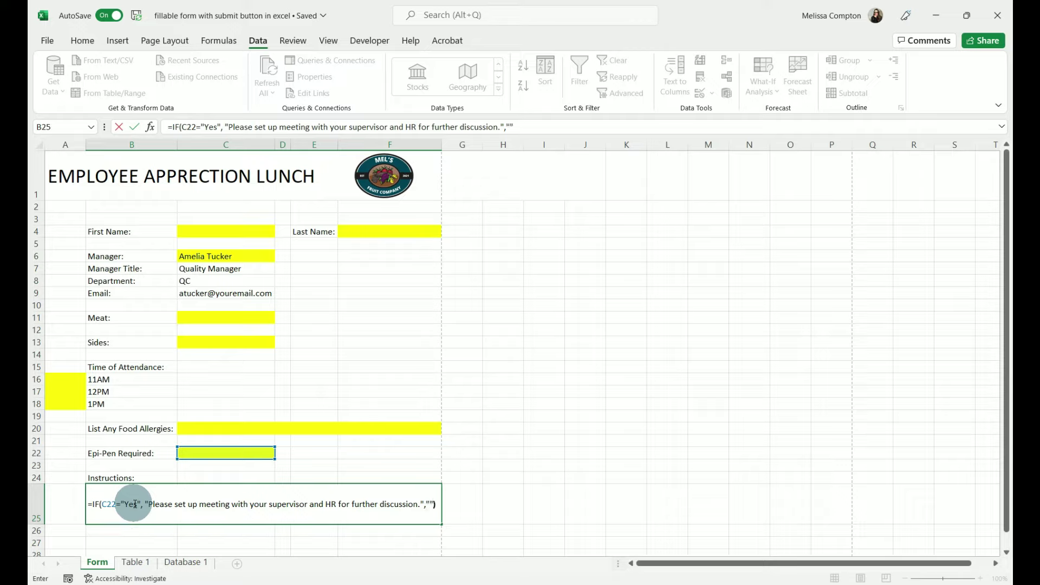
key("ctrl+Return")
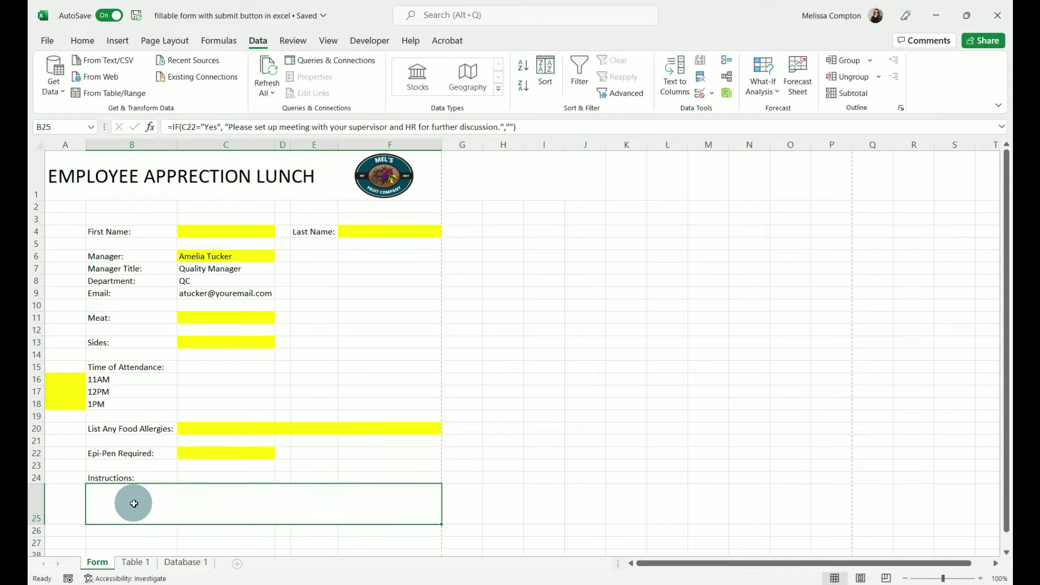
- Choose Yes in C22's dropdown to show the meeting message
left_click(216, 453)
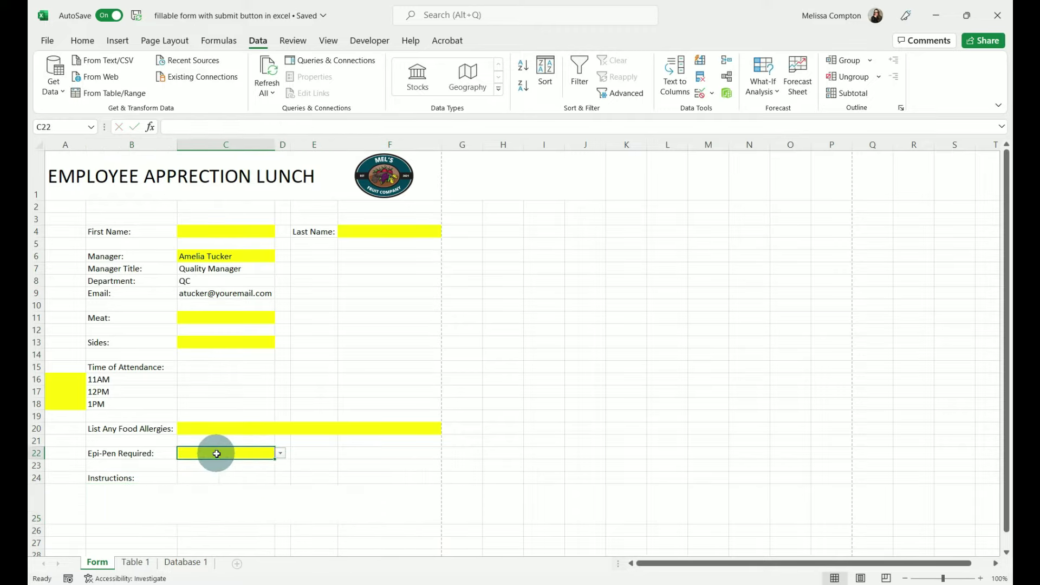
left_click(277, 457)
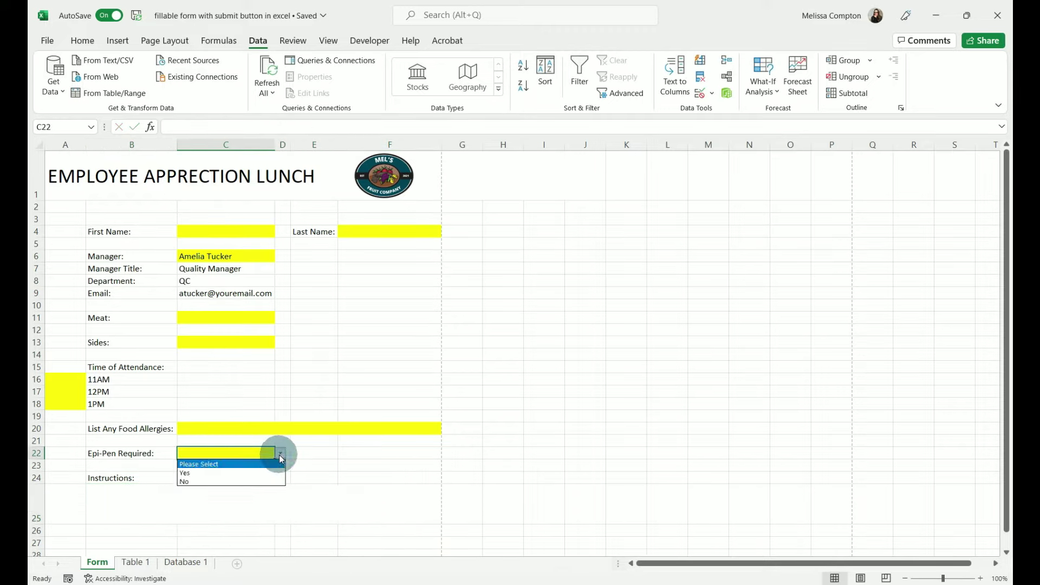
left_click(239, 471)
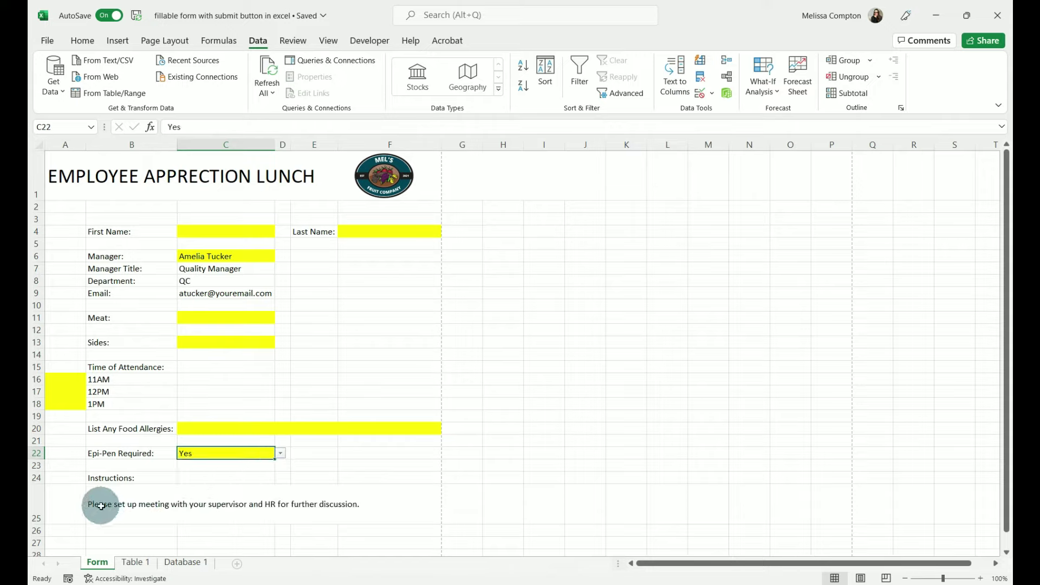
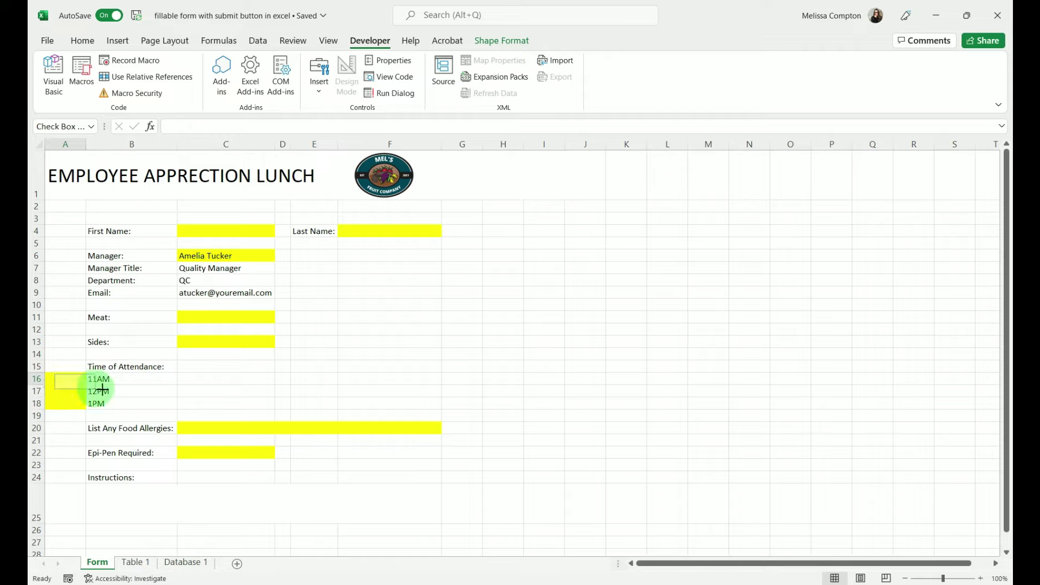
- Draw a check box in A16, clear its label text, and center it in the cell
left_click(78, 388)
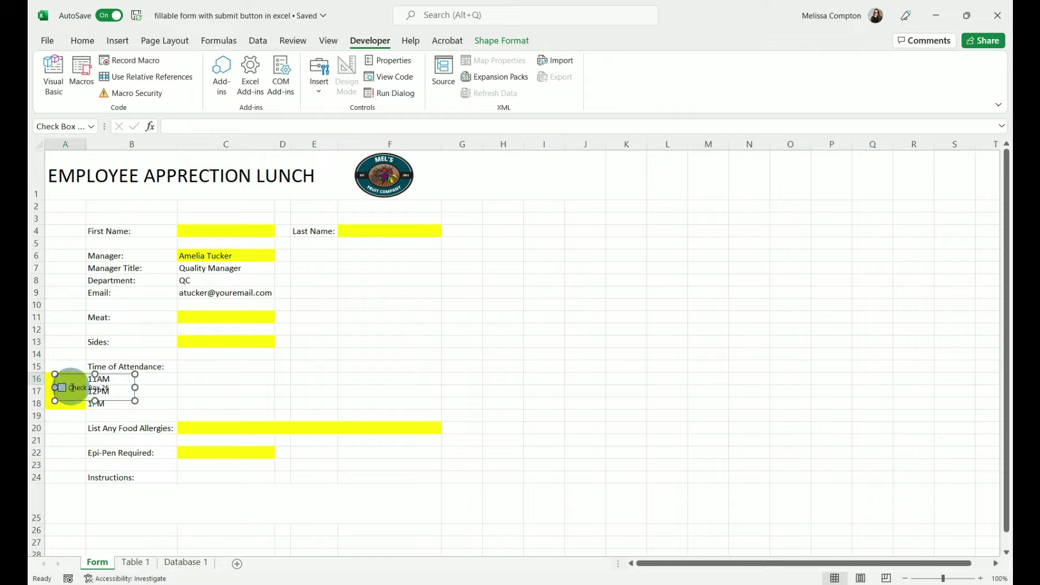
left_click(85, 387)
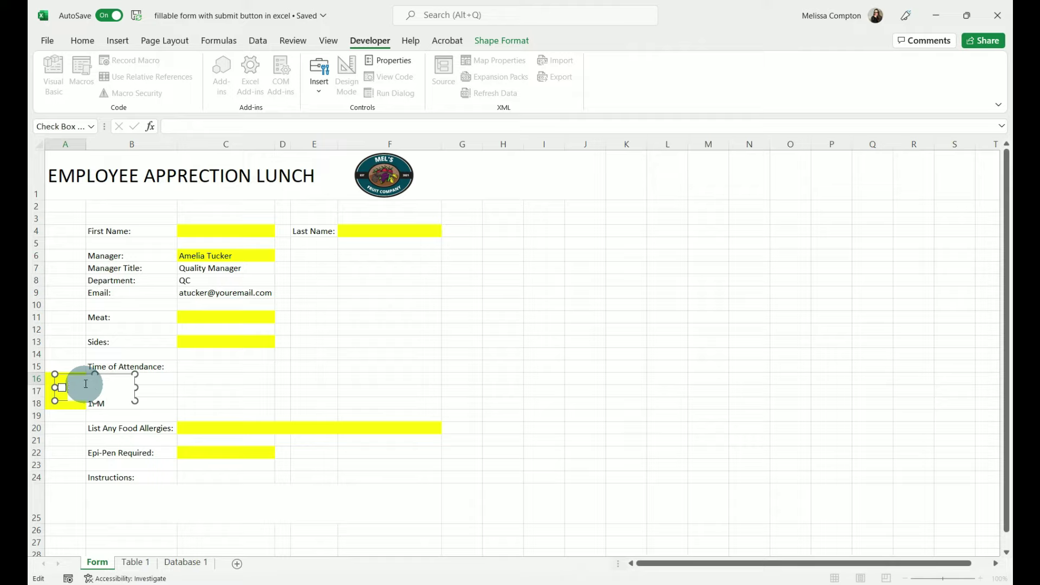
left_click(128, 395)
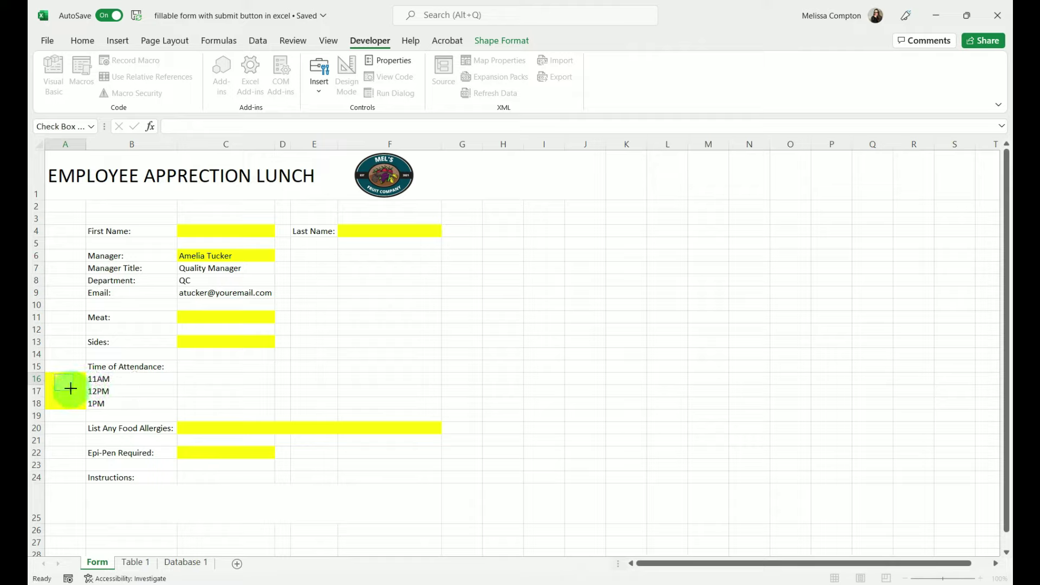
left_click(70, 386)
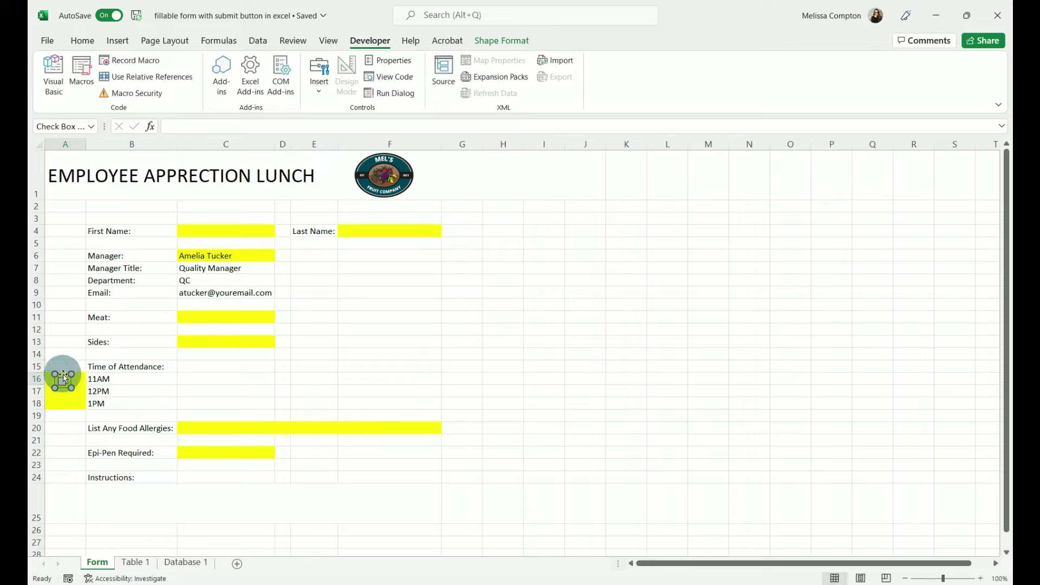
left_click_drag(63, 377, 73, 376)
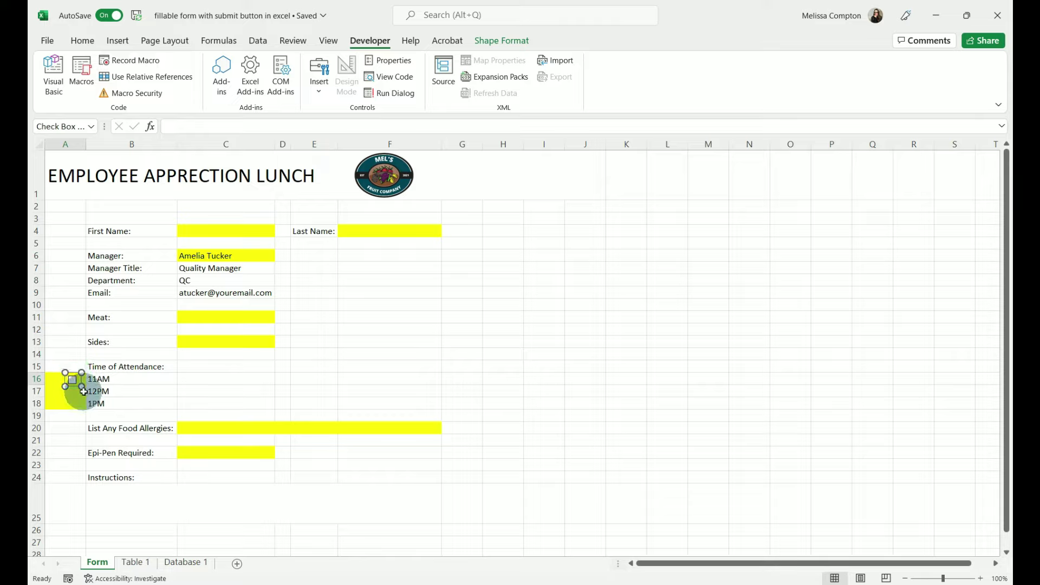
left_click(71, 403)
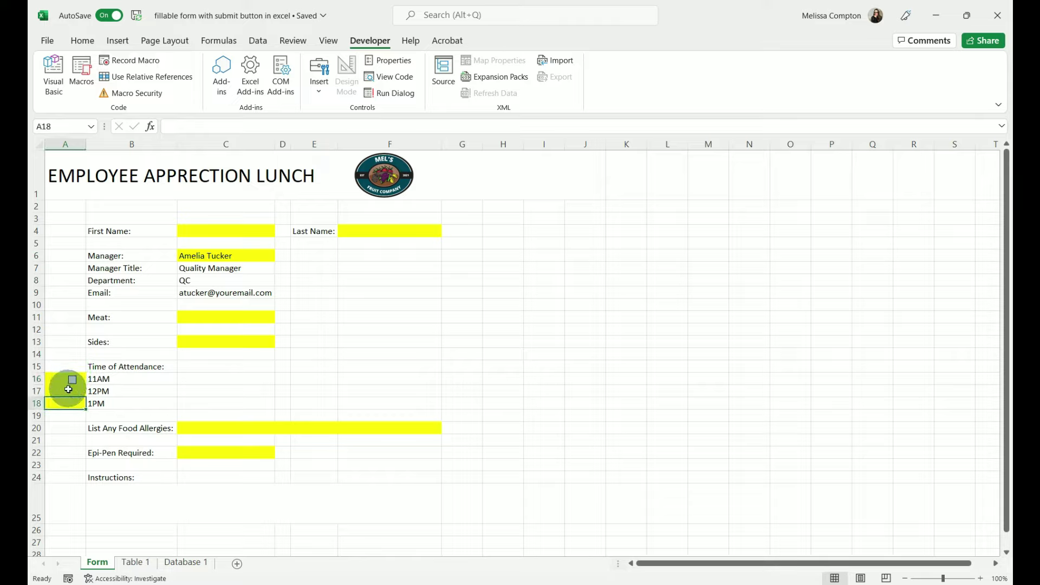
- Copy the A16 check box down into A17 and A18 with the fill handle
left_click(85, 383)
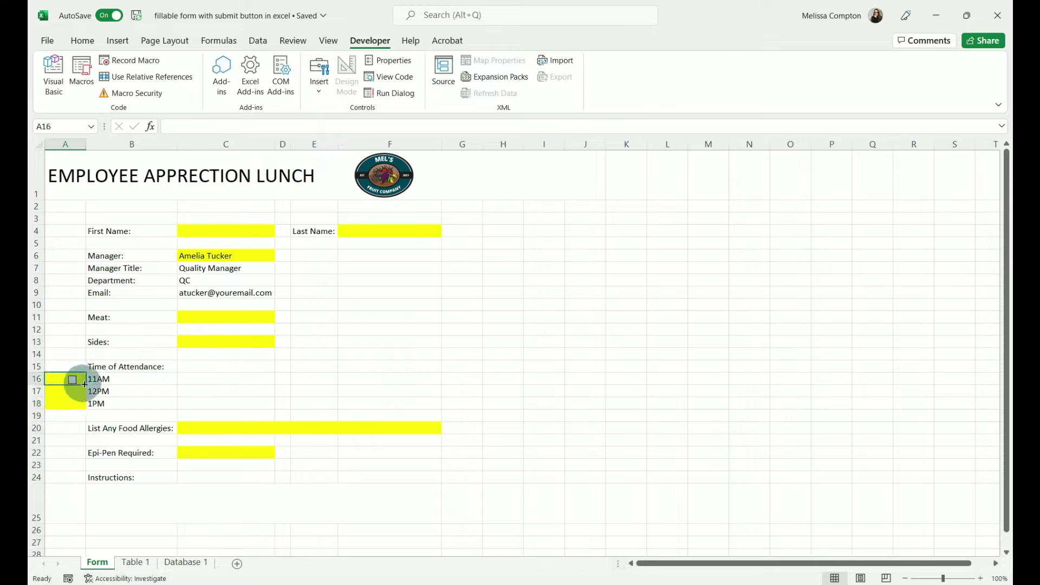
left_click_drag(84, 383, 82, 417)
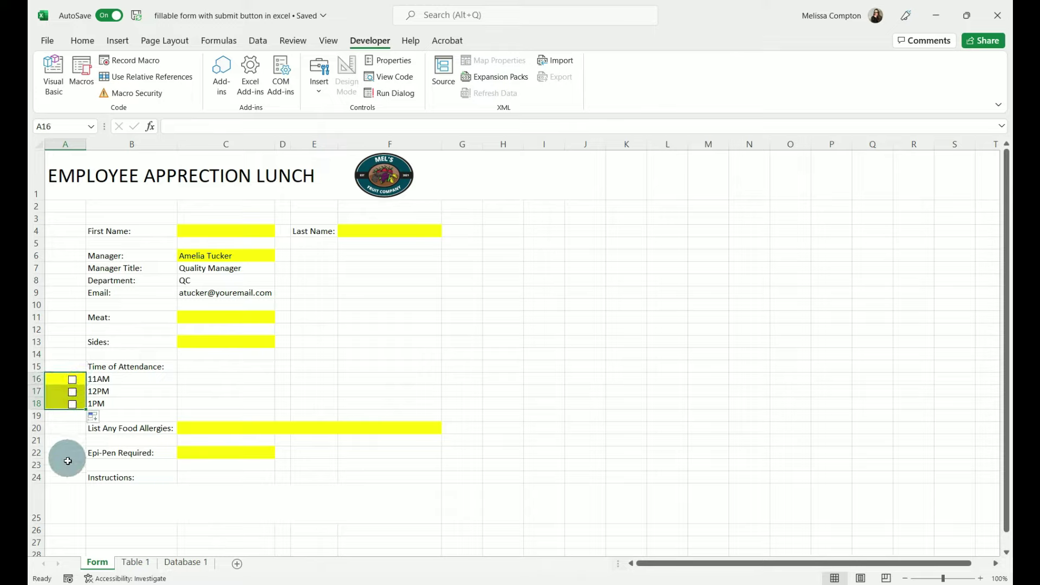
left_click(69, 416)
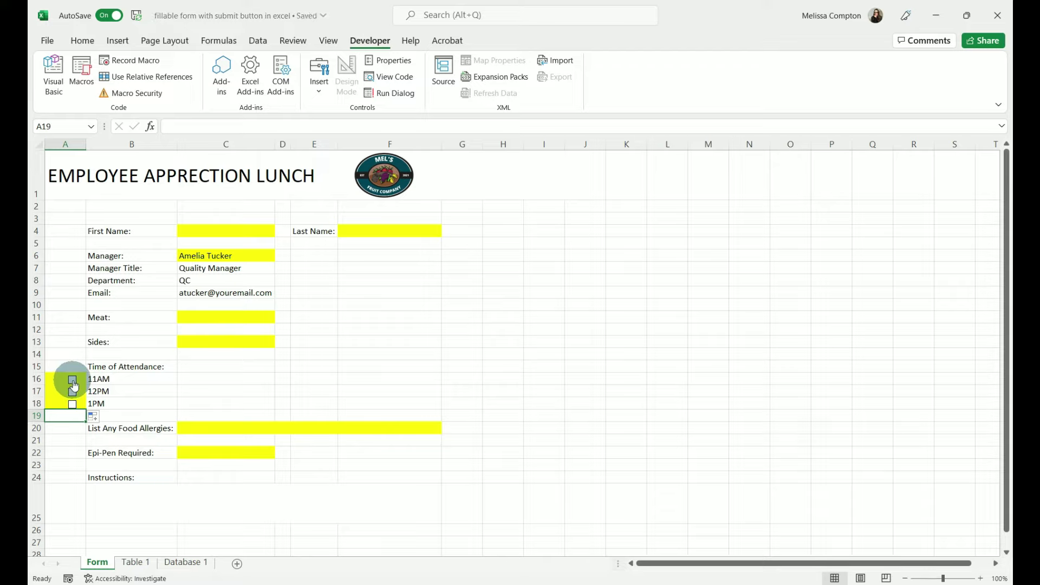
right_click(74, 385)
- Give the merged title cell A1 a Thick Outside Border
left_click(69, 360)
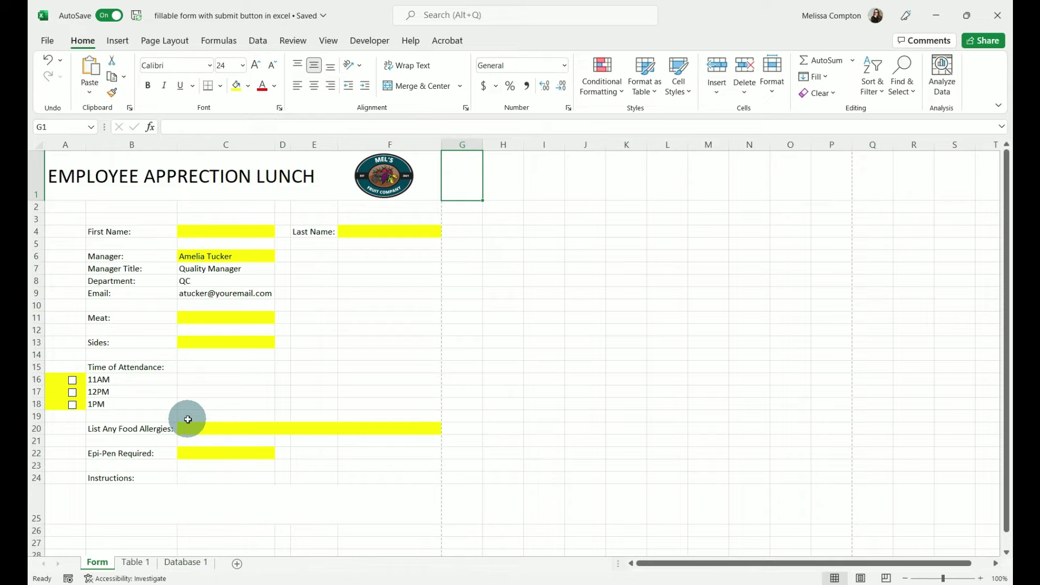
left_click(194, 174)
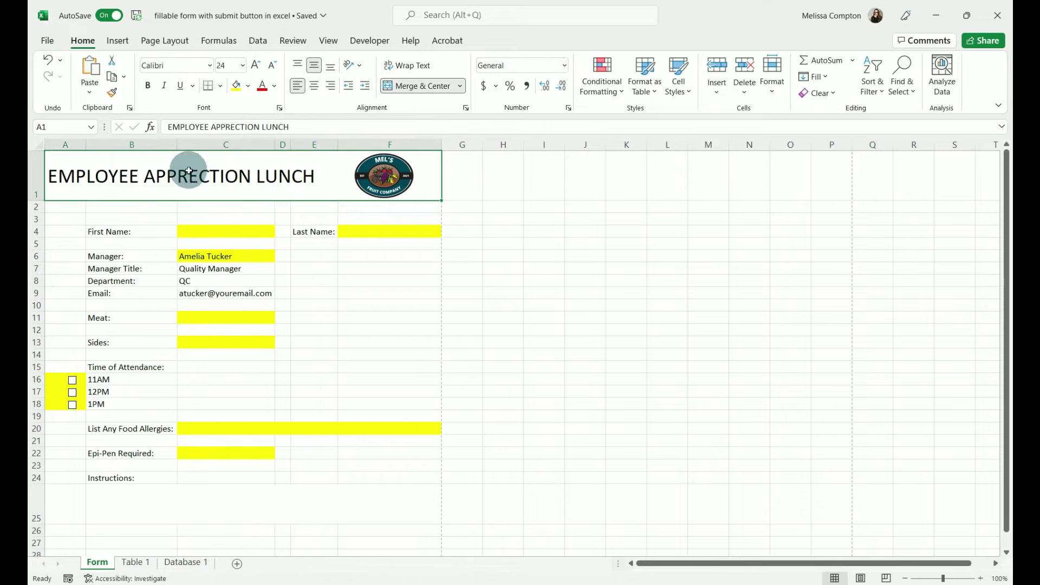
left_click(220, 87)
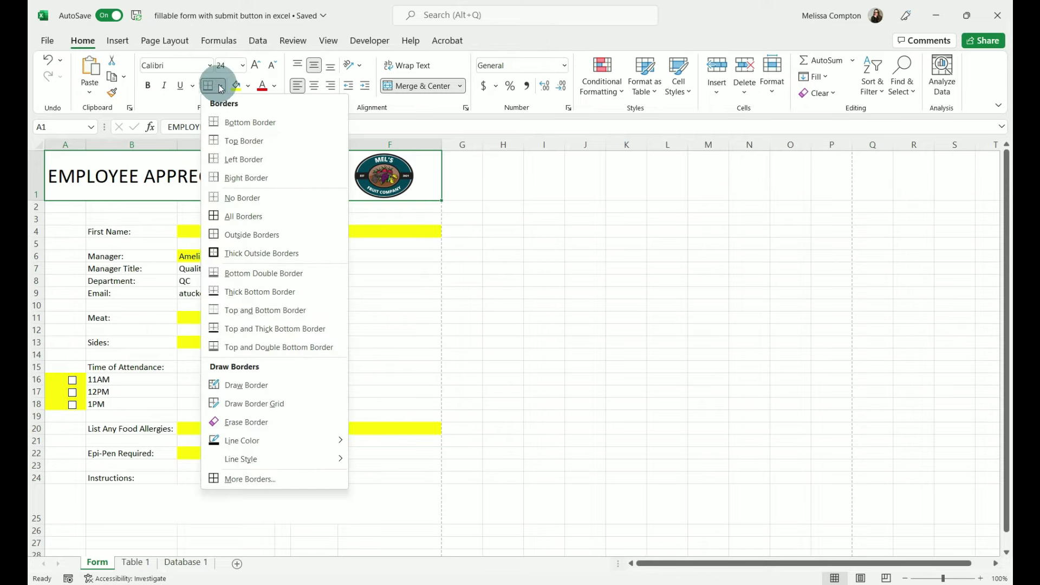
left_click(234, 252)
left_click(372, 292)
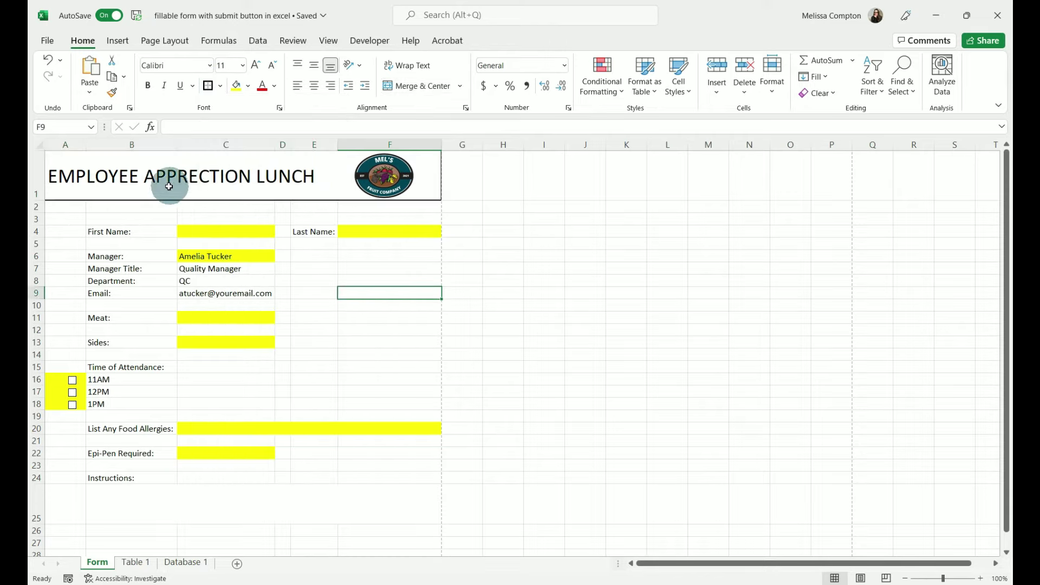
- Put an Outside Border around the Instructions box in B25
left_click(171, 499)
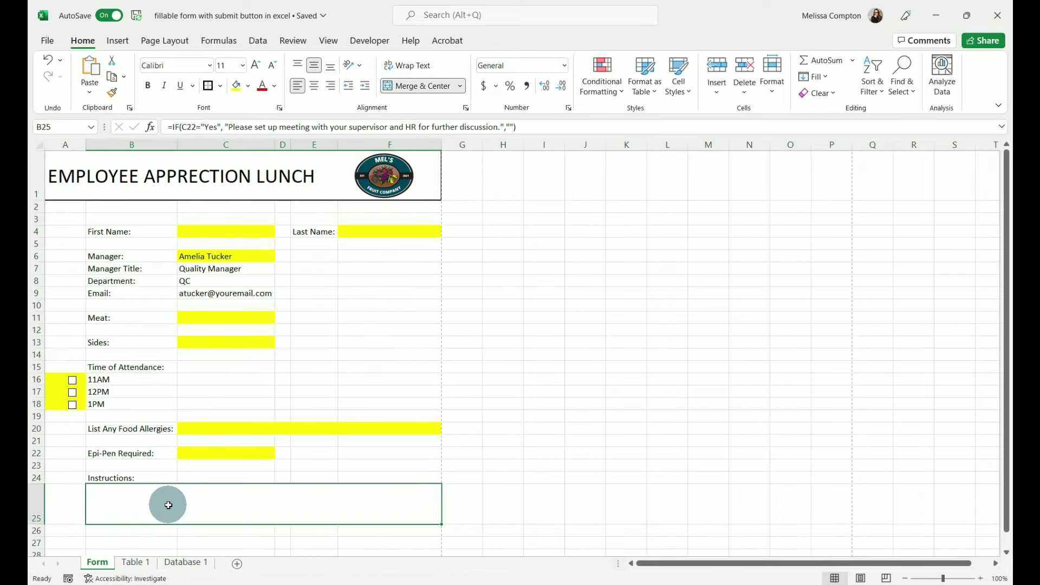
left_click(220, 89)
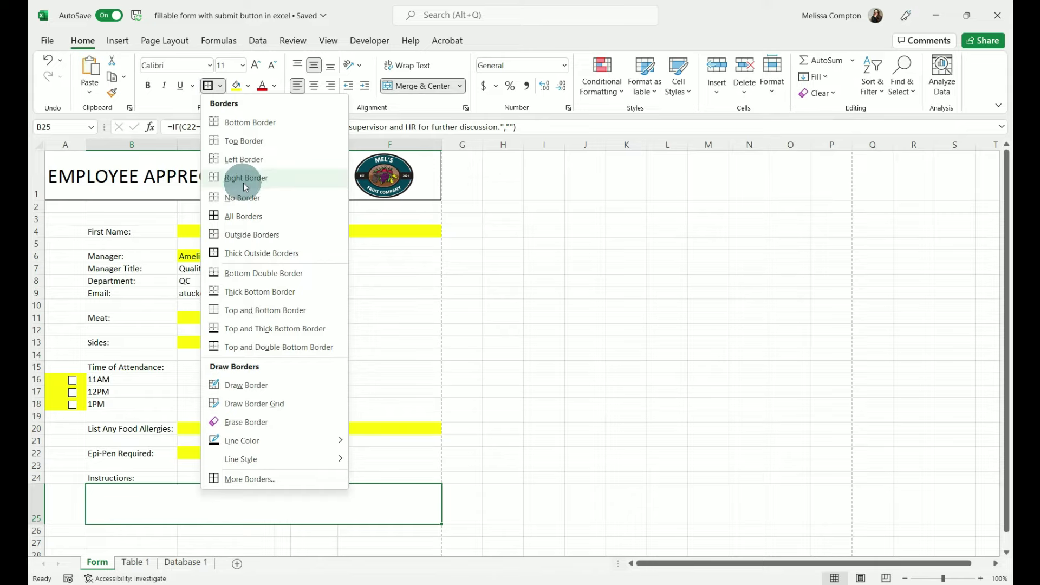
left_click(253, 236)
left_click(368, 342)
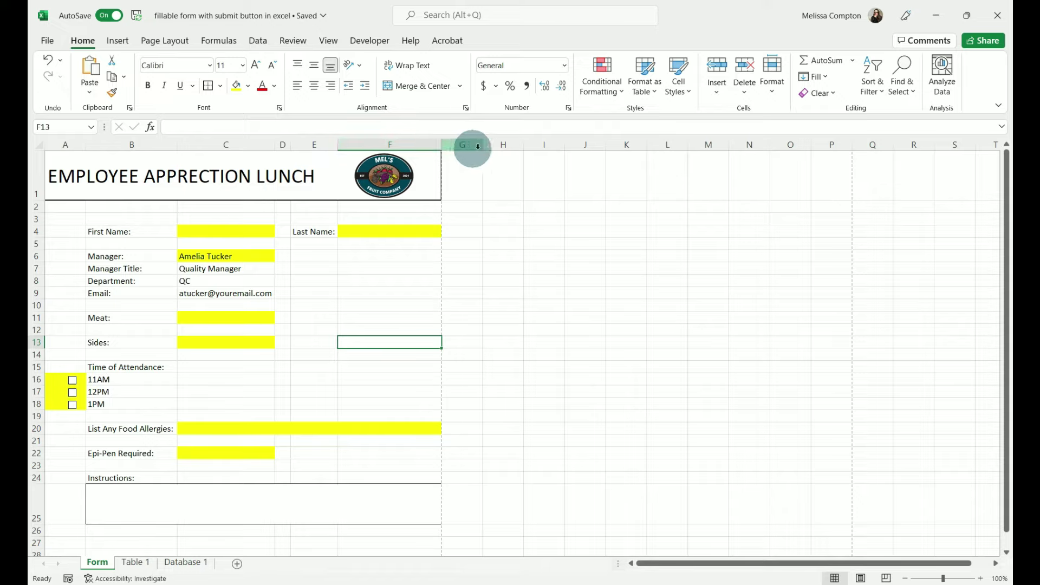
- Drag column G's right edge left to a width of about 2.33
left_click_drag(483, 144, 451, 144)
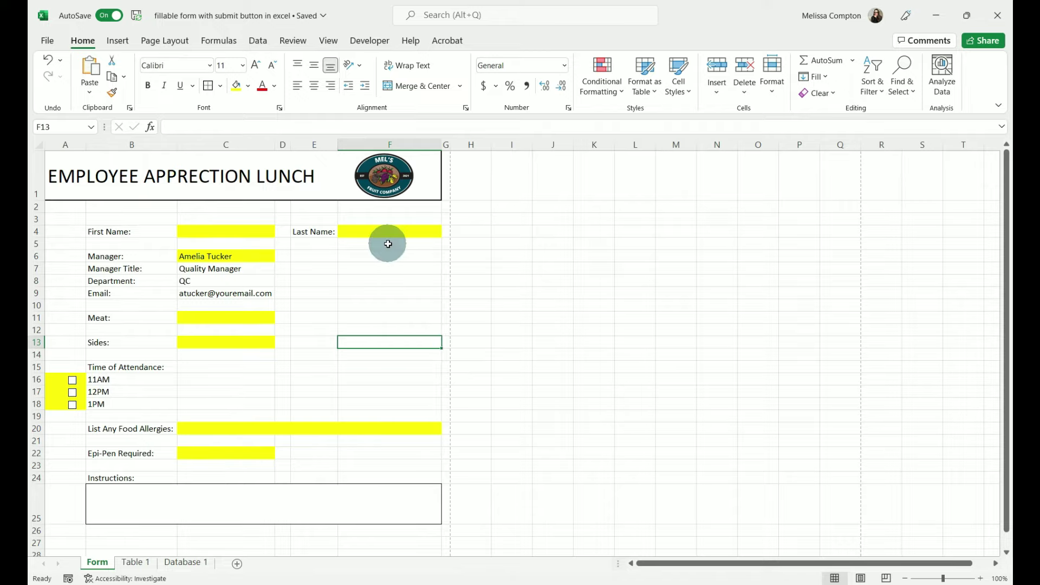
- Uncheck Gridlines View on the Page Layout ribbon to hide the sheet gridlines
left_click(160, 48)
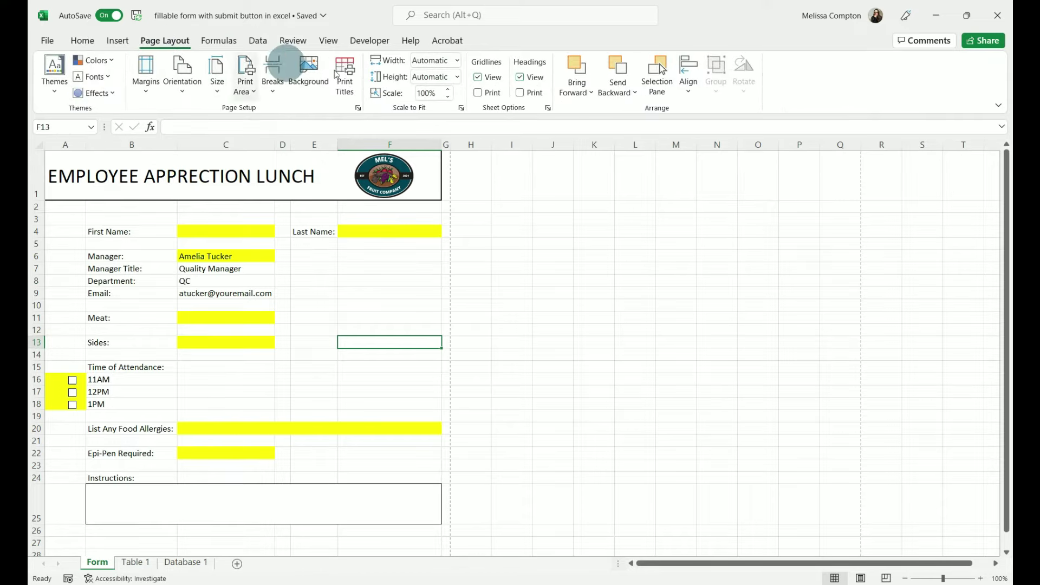
left_click(479, 77)
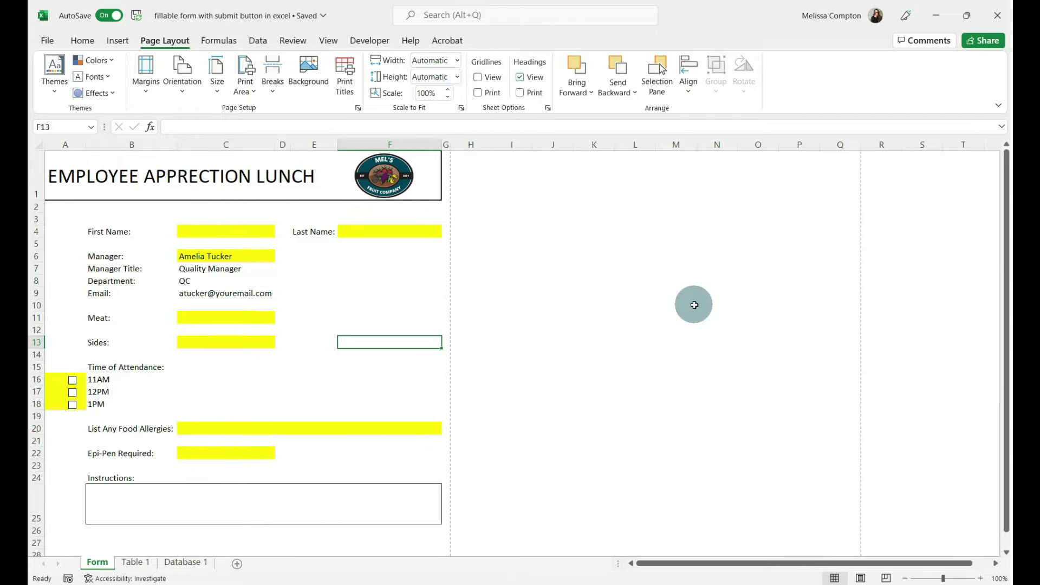
scroll(694, 305, "down", 9)
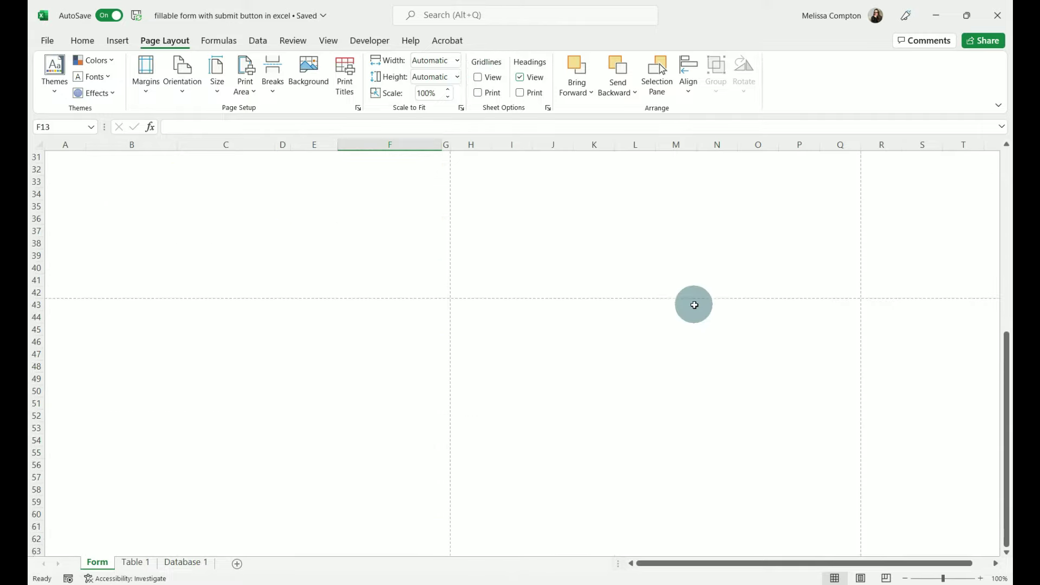
scroll(695, 305, "up", 9)
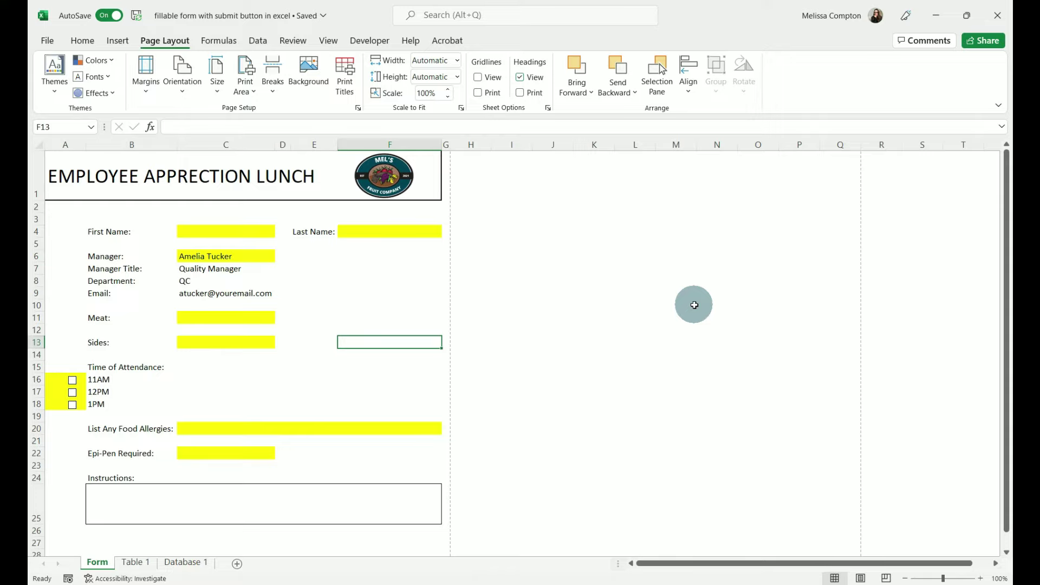
- Hide columns H through XFD, the last column of the sheet
left_click(476, 143)
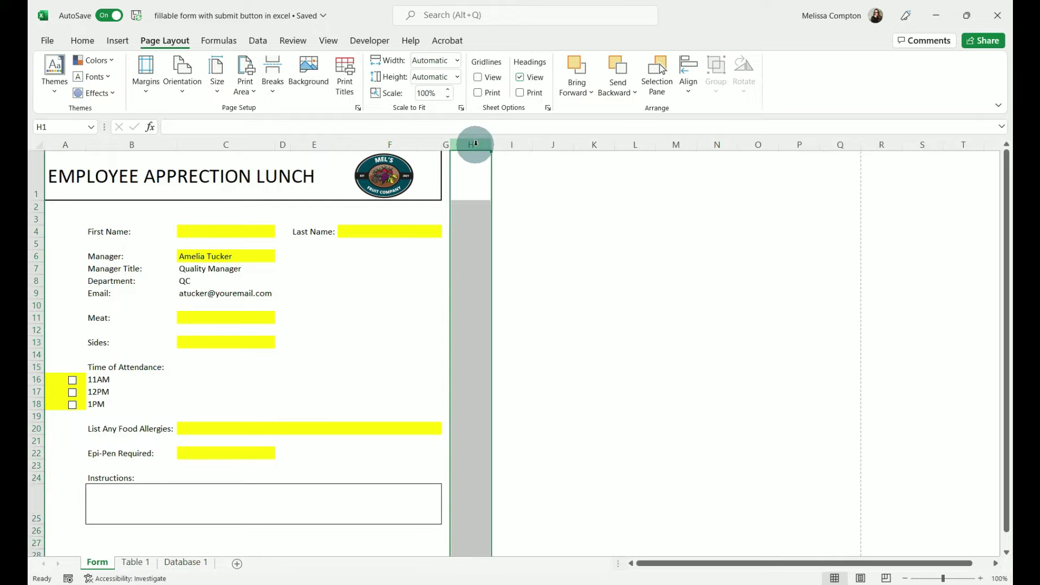
key("ctrl+shift+Right")
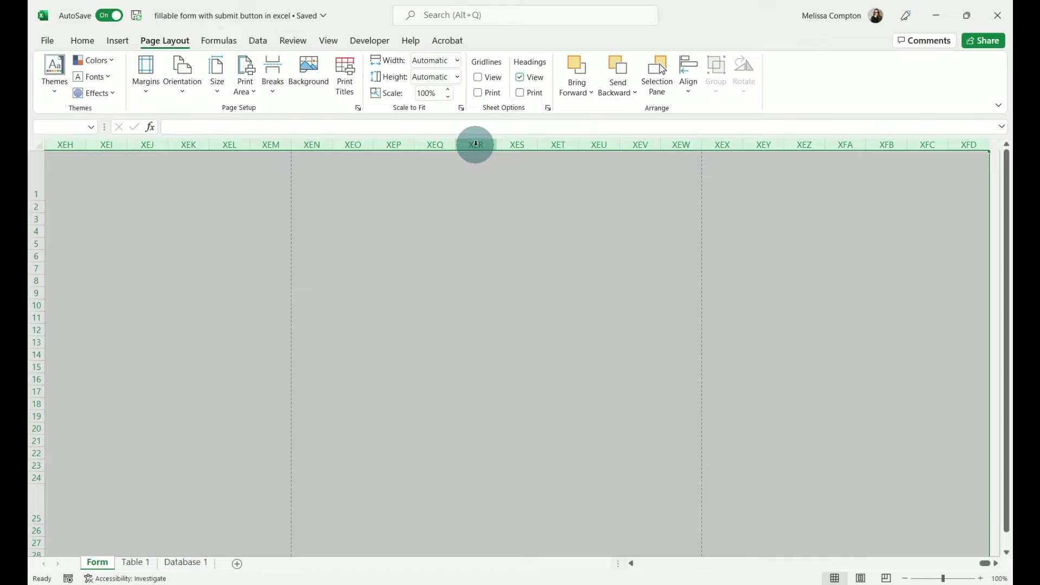
right_click(476, 143)
left_click(518, 348)
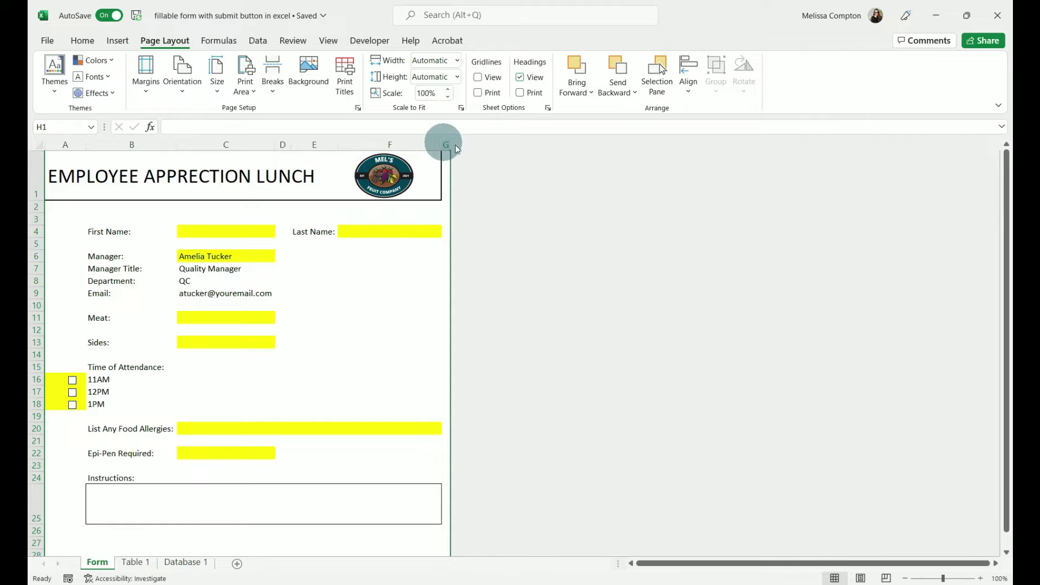
scroll(545, 315, "down", 10)
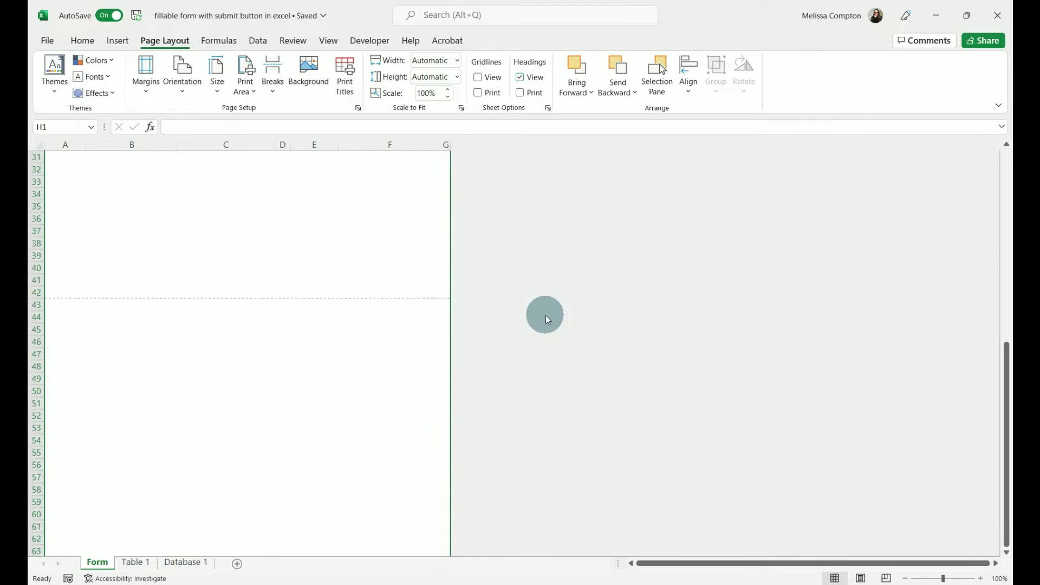
scroll(545, 316, "up", 3)
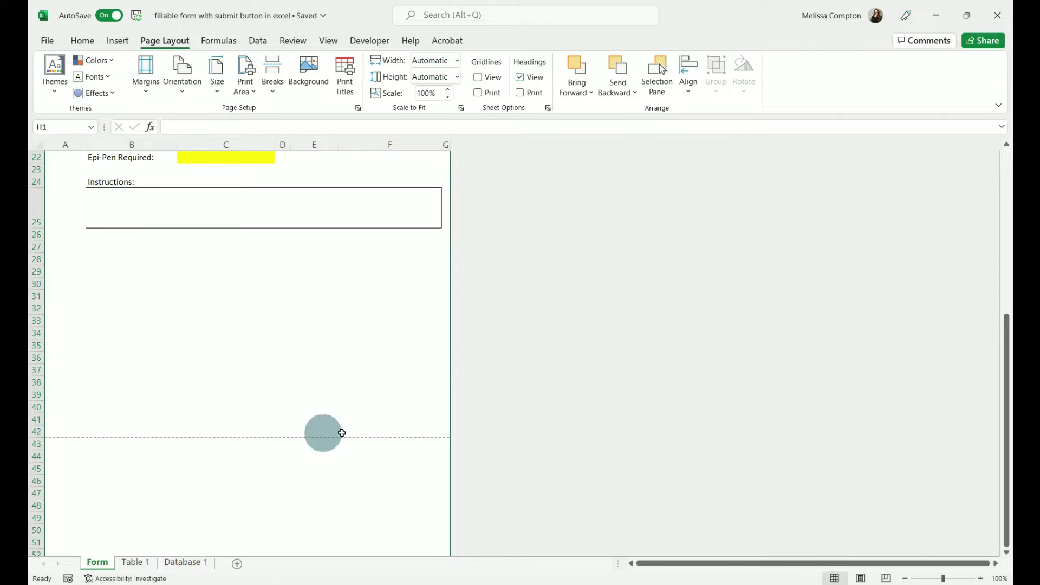
- Hide rows 43 through the last row of the Form sheet
left_click(36, 444)
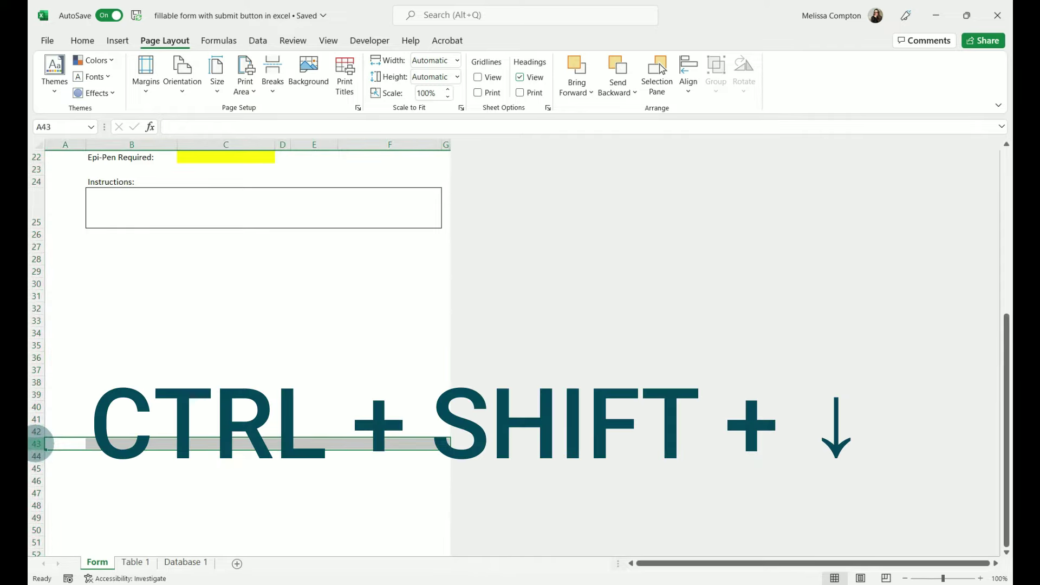
key("ctrl+shift+Down")
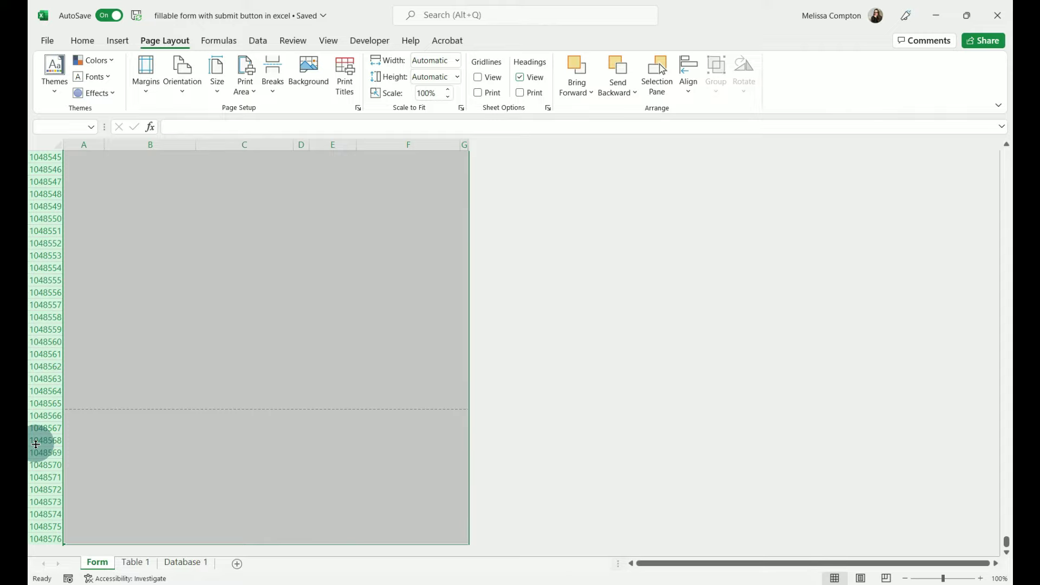
right_click(36, 444)
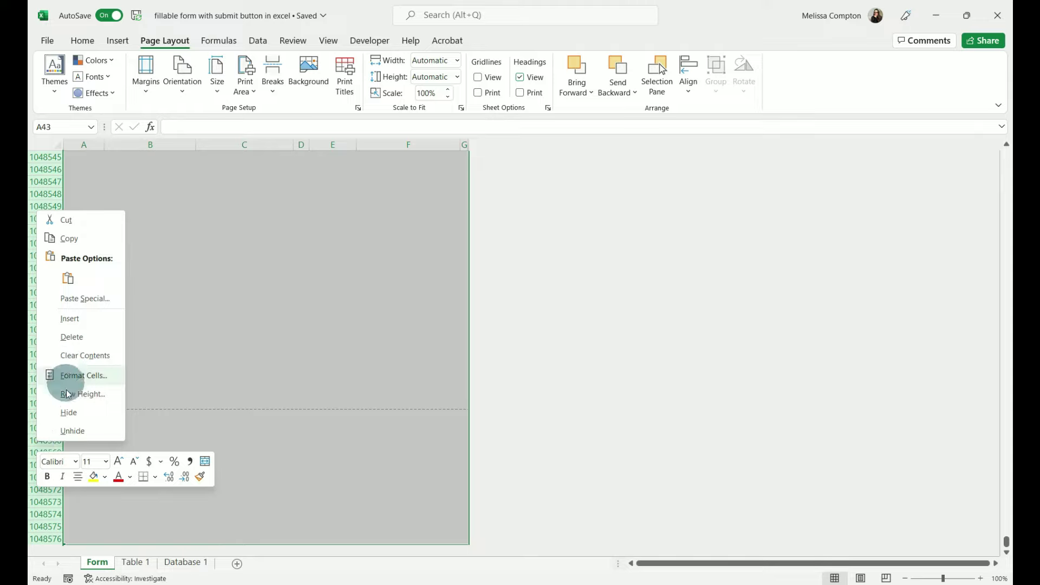
left_click(67, 413)
scroll(251, 399, "up", 8)
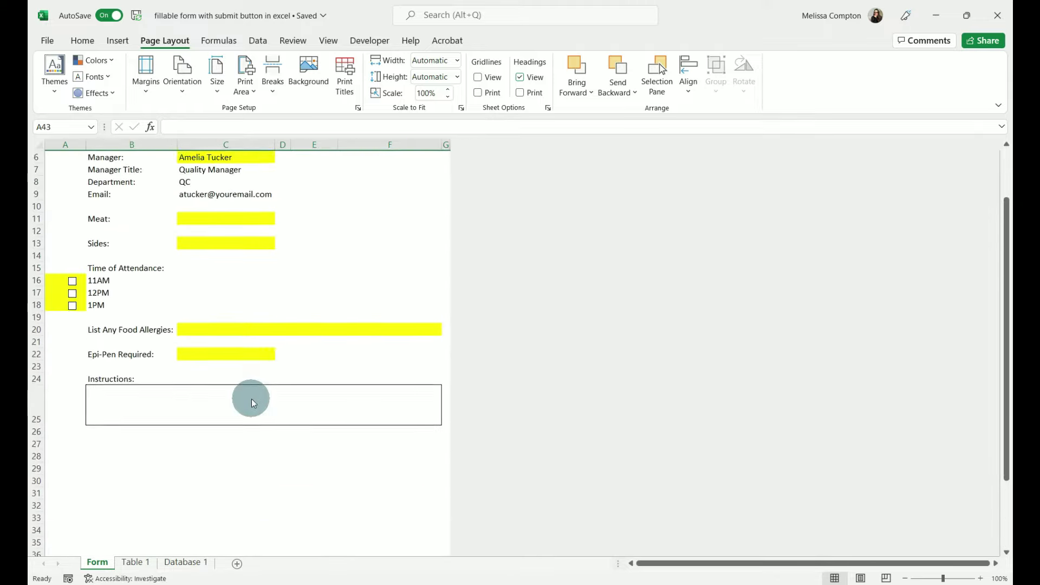
scroll(252, 399, "down", 4)
scroll(252, 398, "down", 3)
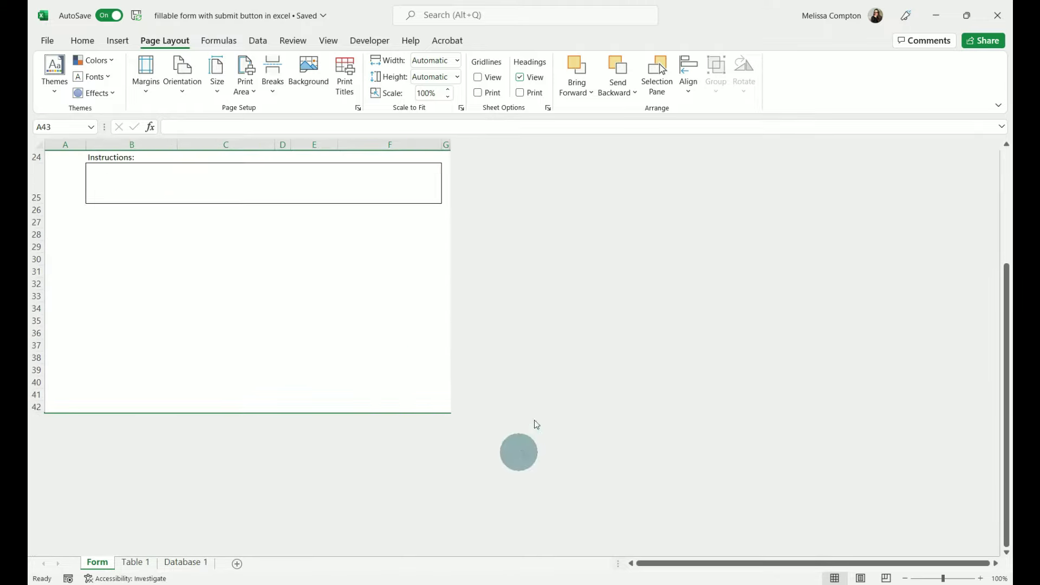
scroll(541, 390, "up", 8)
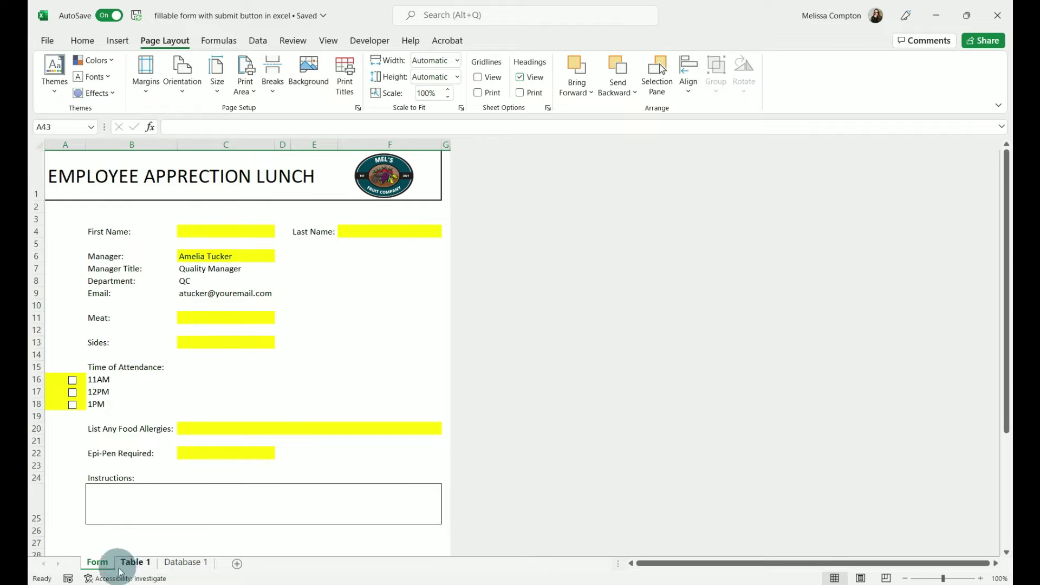
- Look over the Table 1 and Database 1 sheets, then hide Table 1
left_click(136, 564)
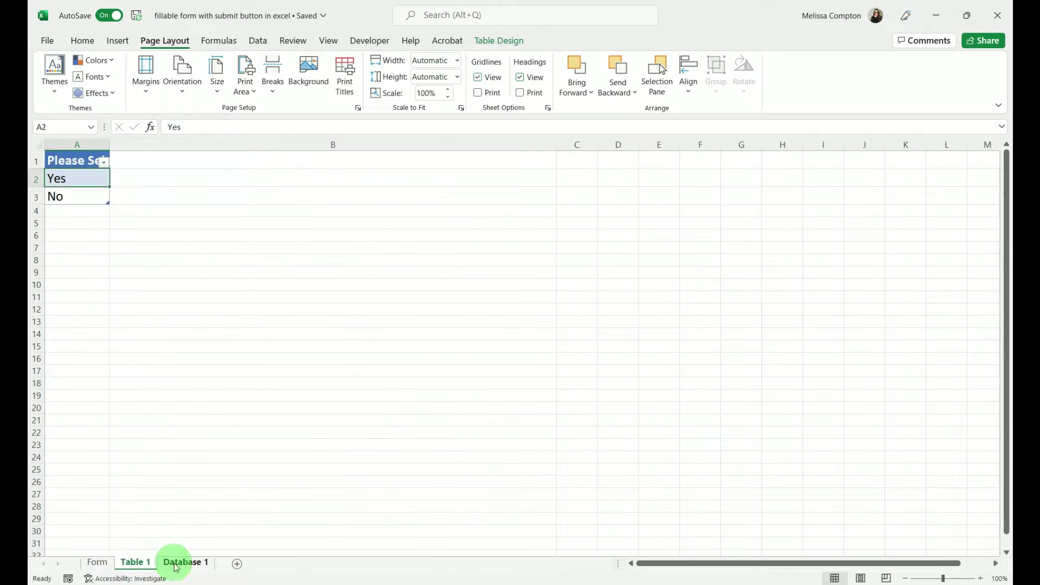
left_click(176, 564)
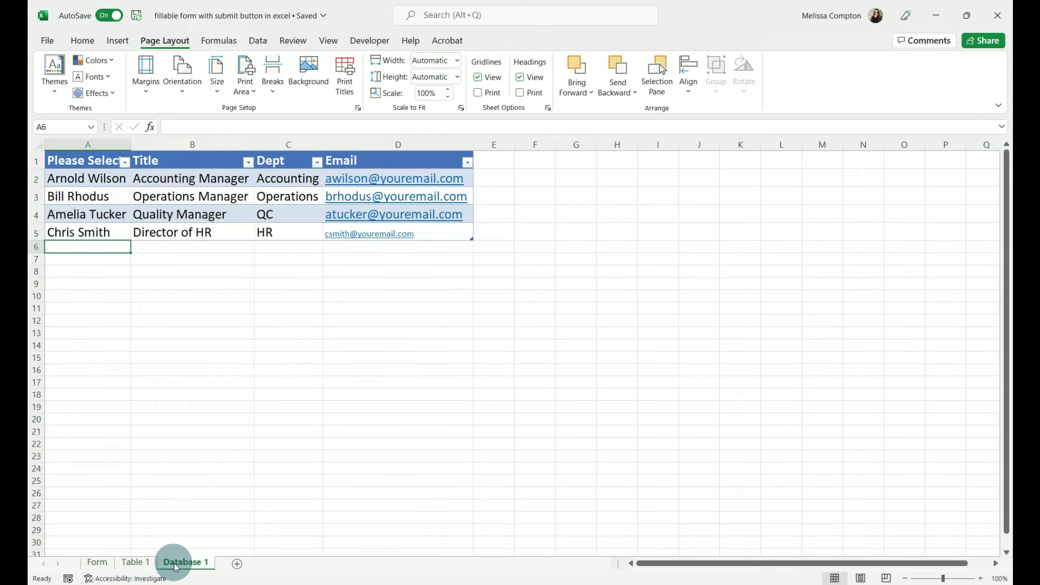
left_click(135, 564)
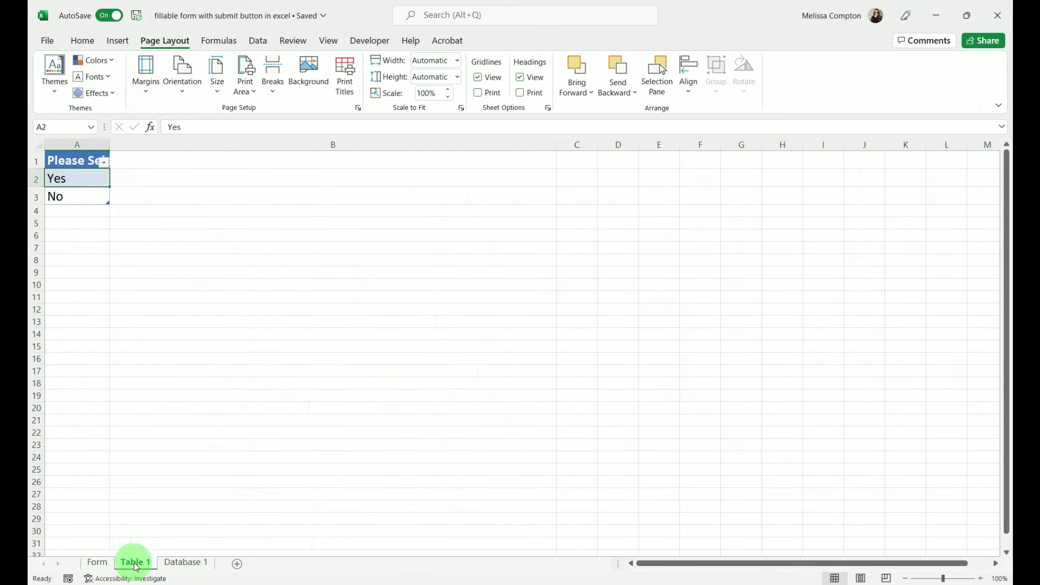
right_click(135, 564)
left_click(163, 513)
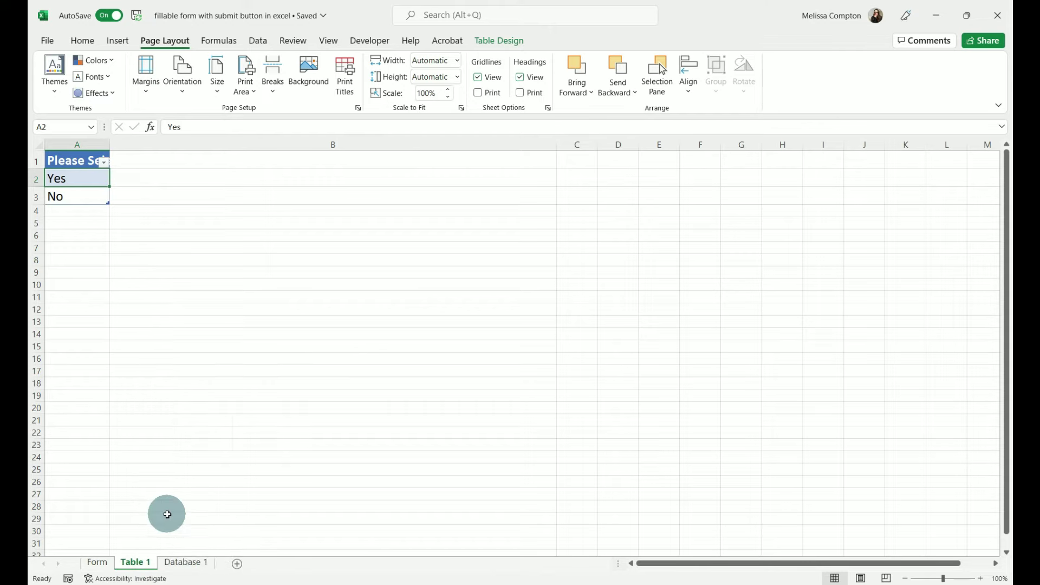
- Unhide Table 1 from the hidden-sheets list, then open View Code for Table 1
right_click(132, 565)
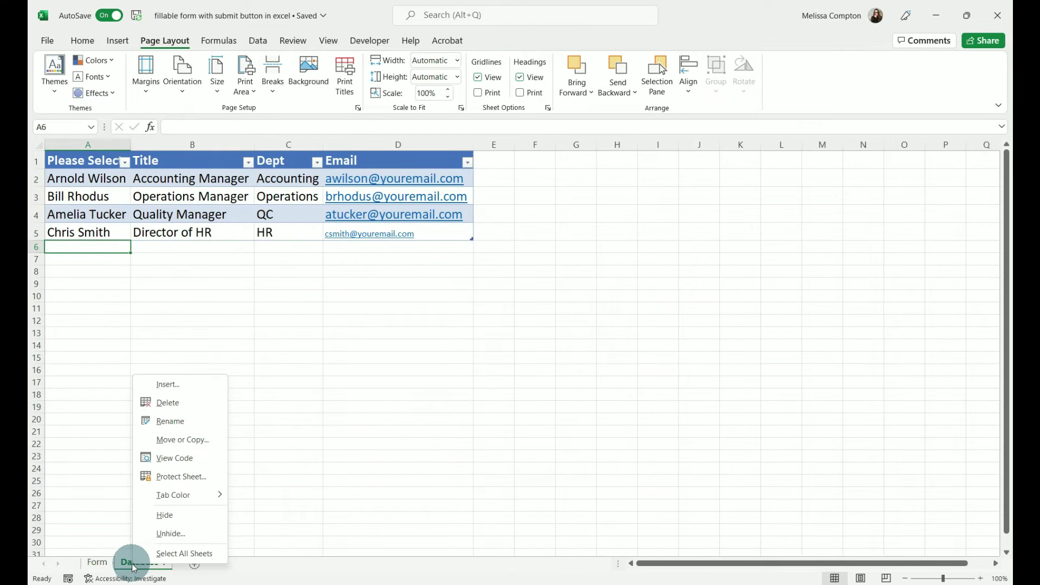
left_click(163, 534)
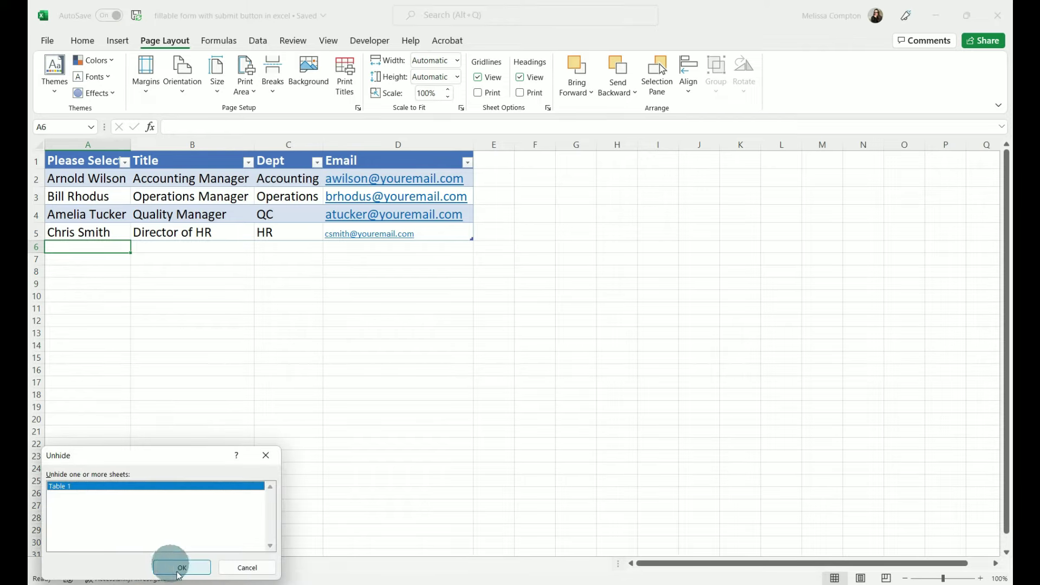
left_click(181, 569)
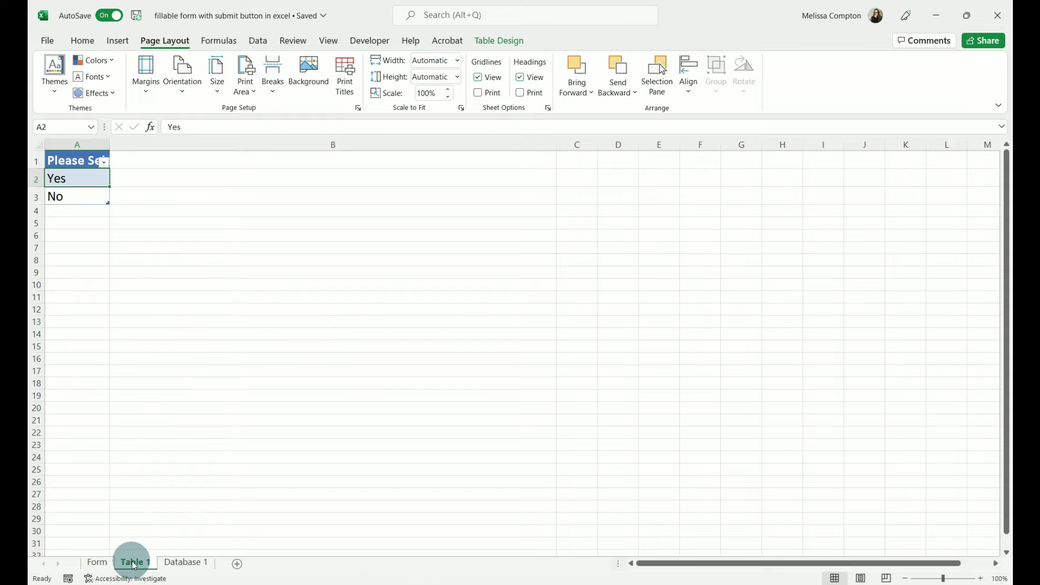
right_click(135, 565)
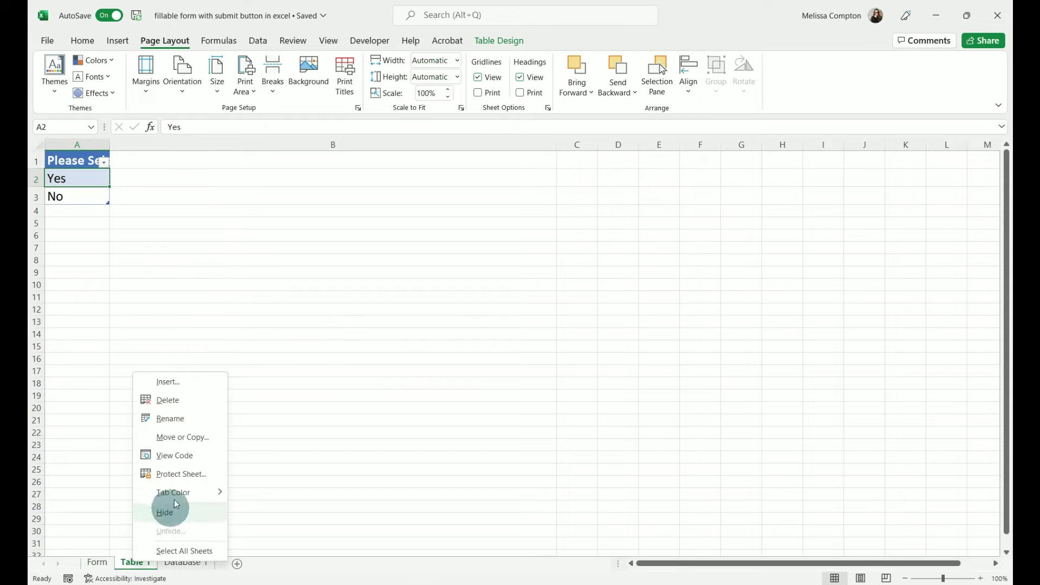
left_click(175, 455)
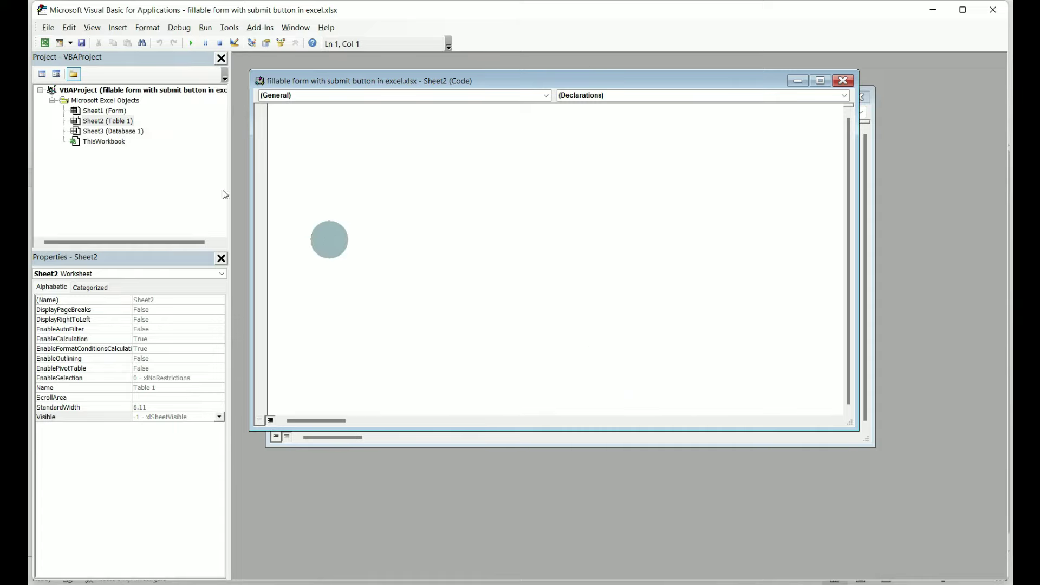
- Set Visible to 2 - xlSheetVeryHidden for Table 1 and Database 1, save, and close the editor
left_click(100, 120)
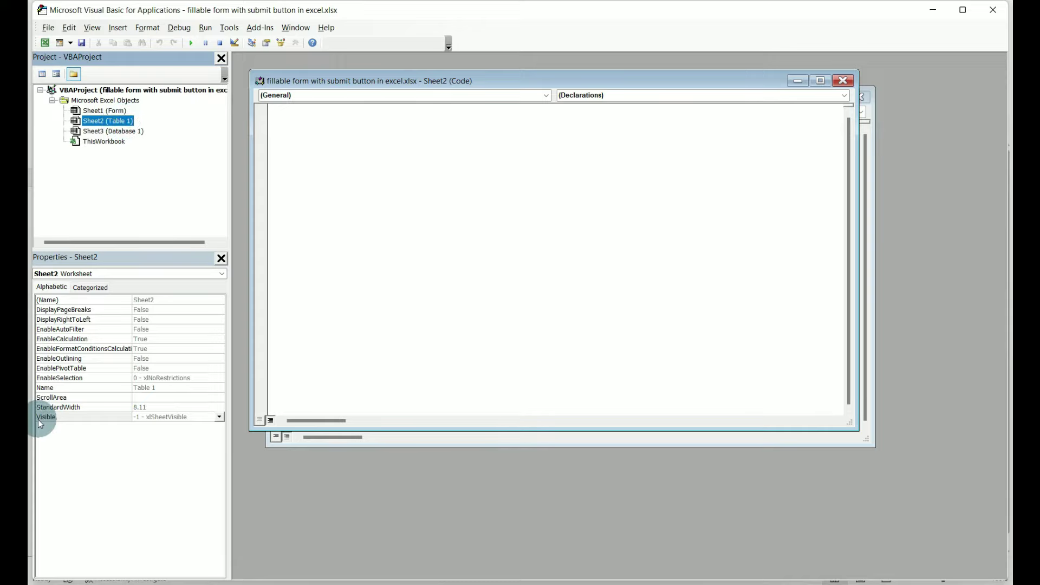
left_click(219, 417)
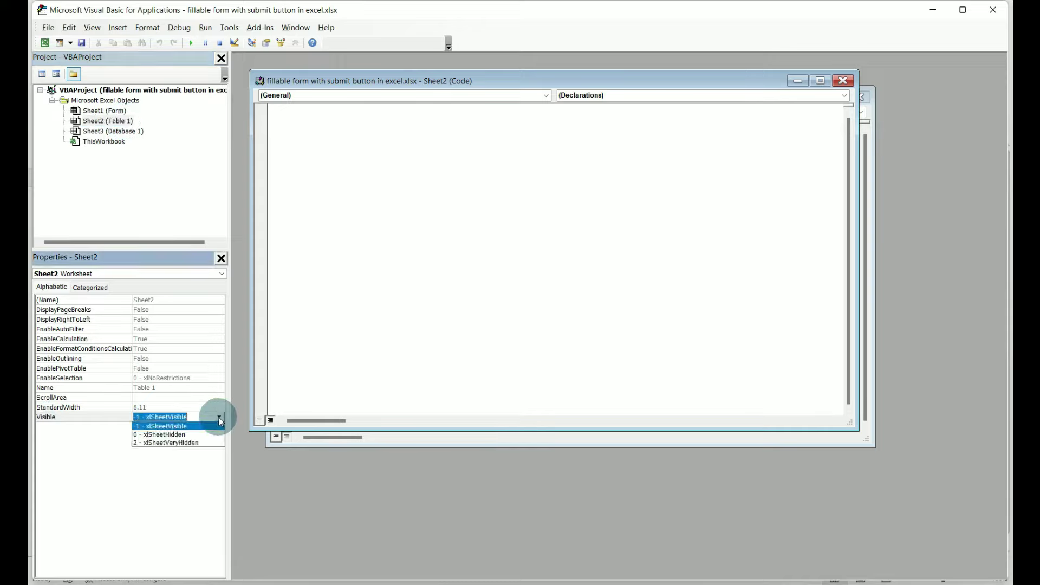
left_click(196, 442)
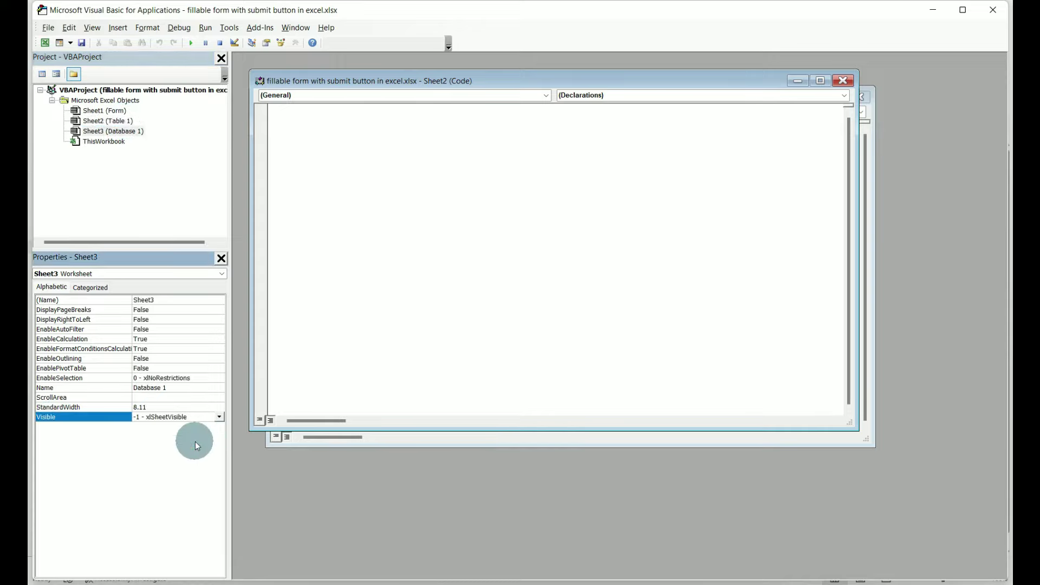
left_click(123, 132)
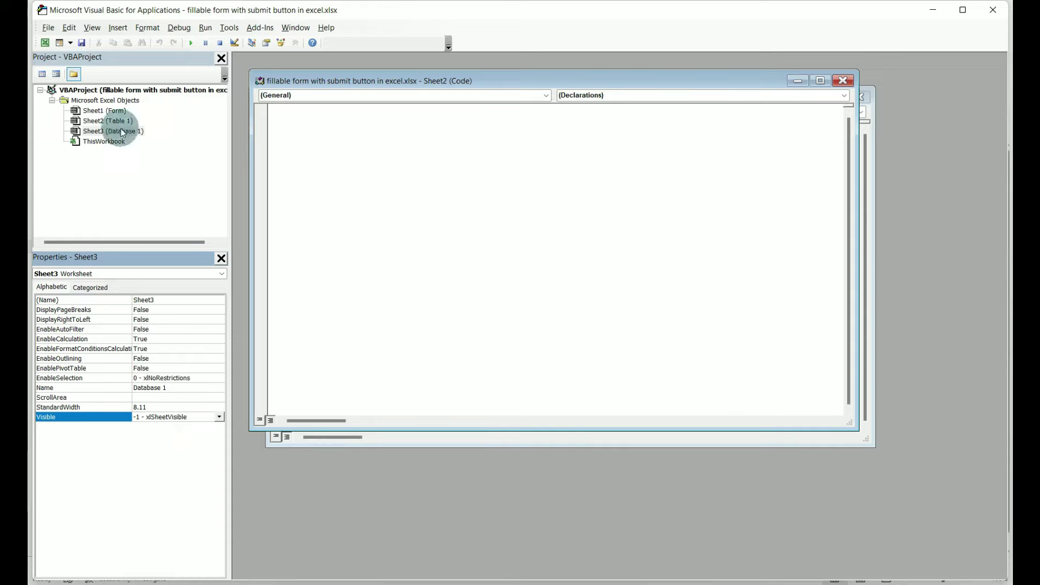
left_click(220, 417)
left_click(201, 443)
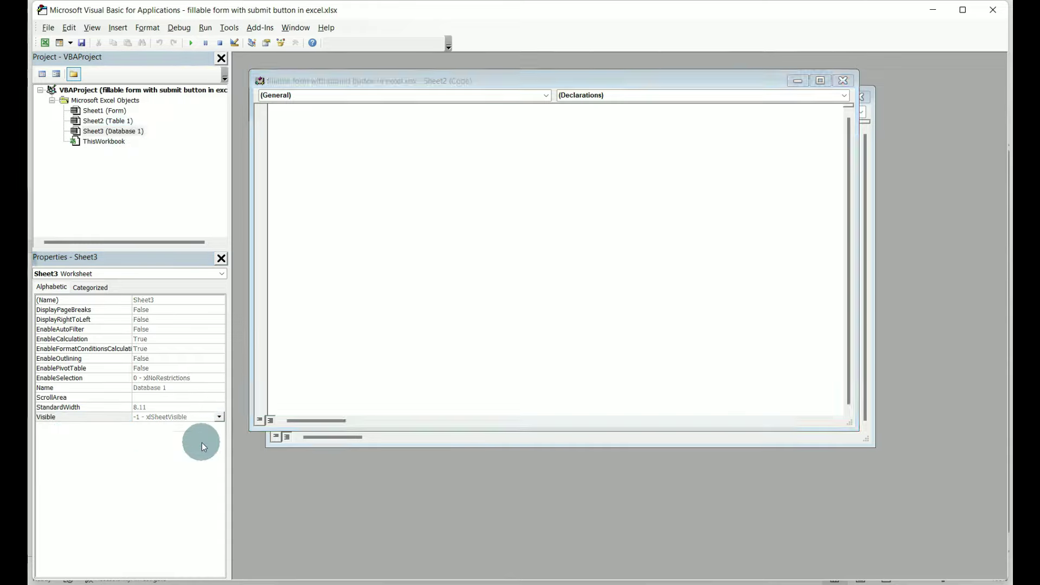
left_click(83, 44)
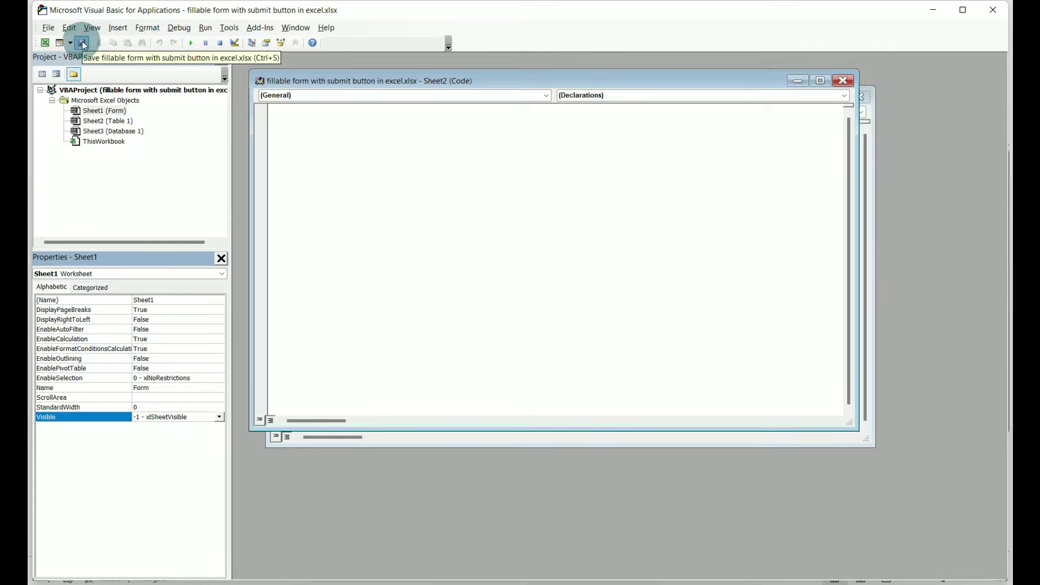
left_click(993, 9)
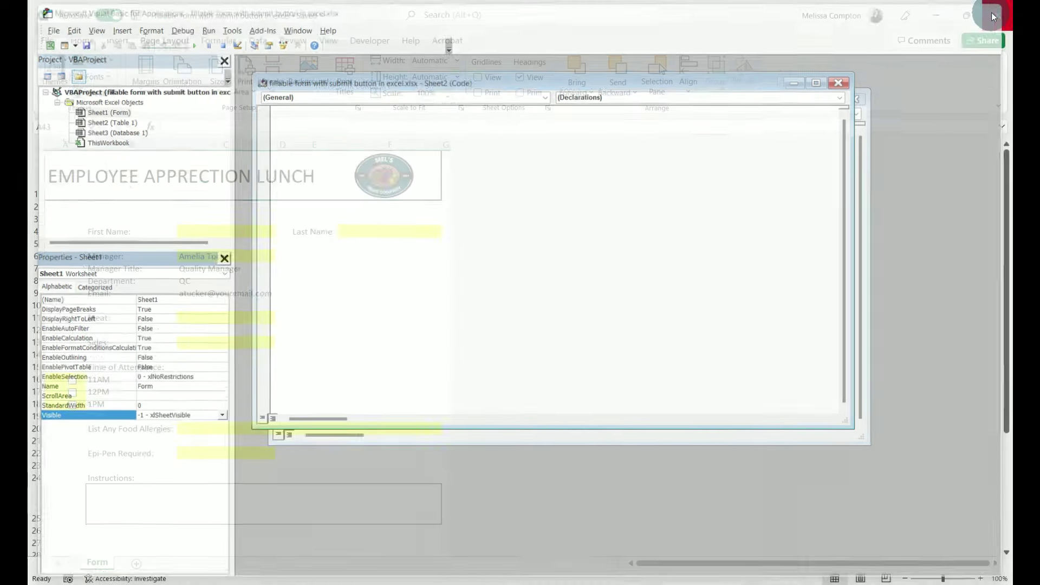
right_click(108, 566)
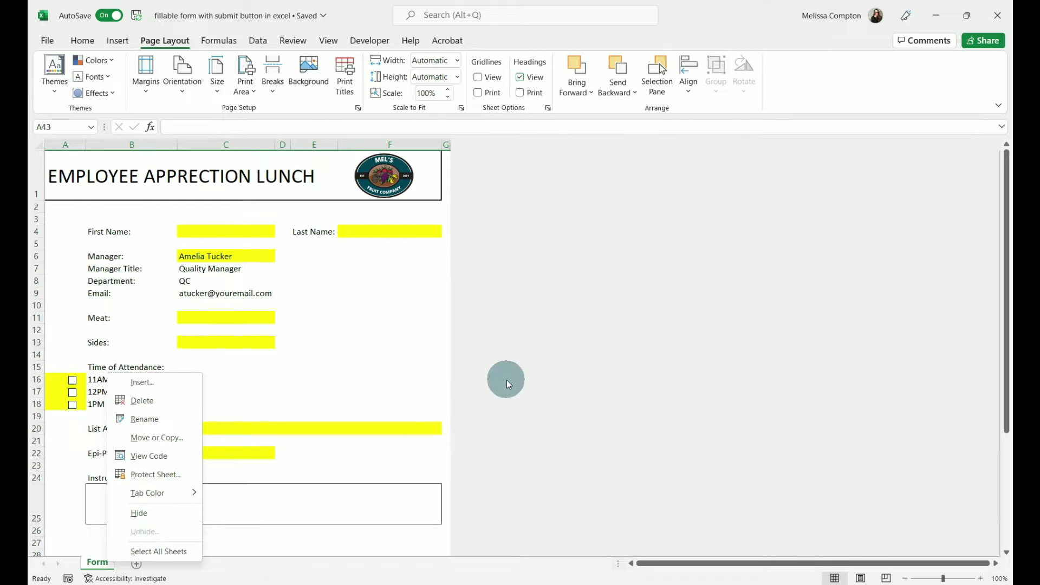
left_click(506, 380)
scroll(188, 507, "down", 6)
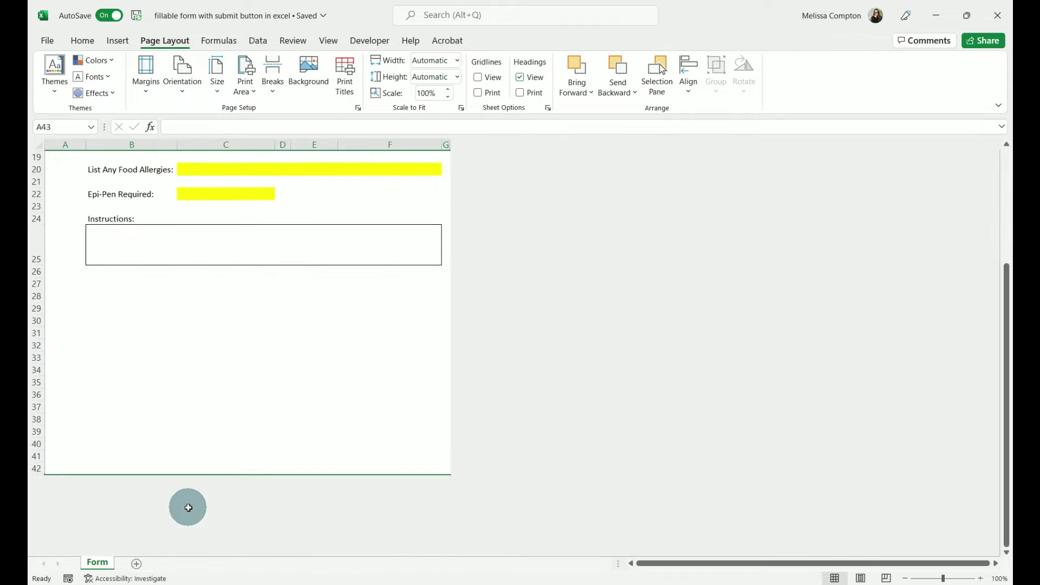
scroll(601, 380, "up", 6)
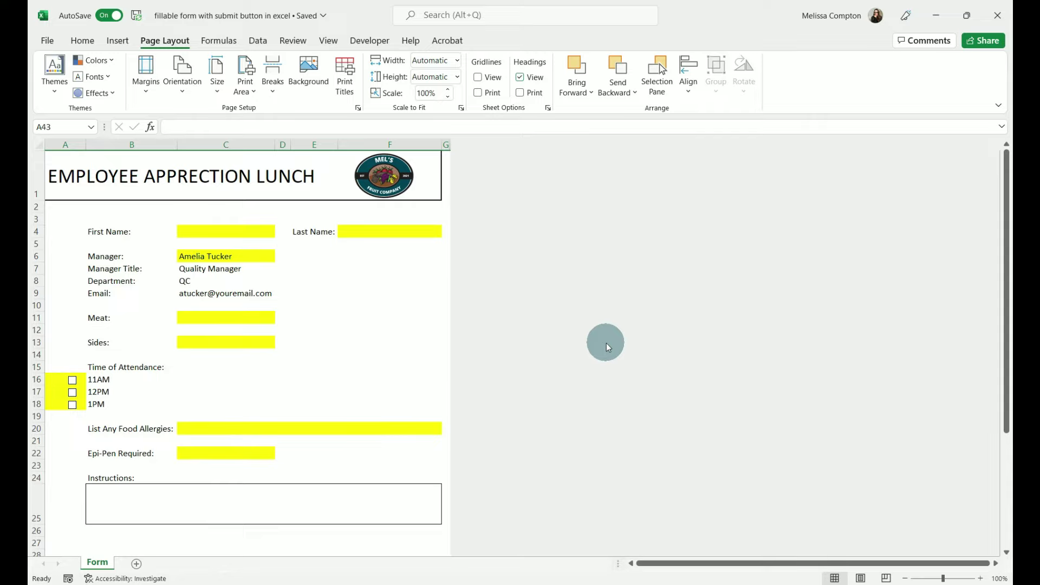
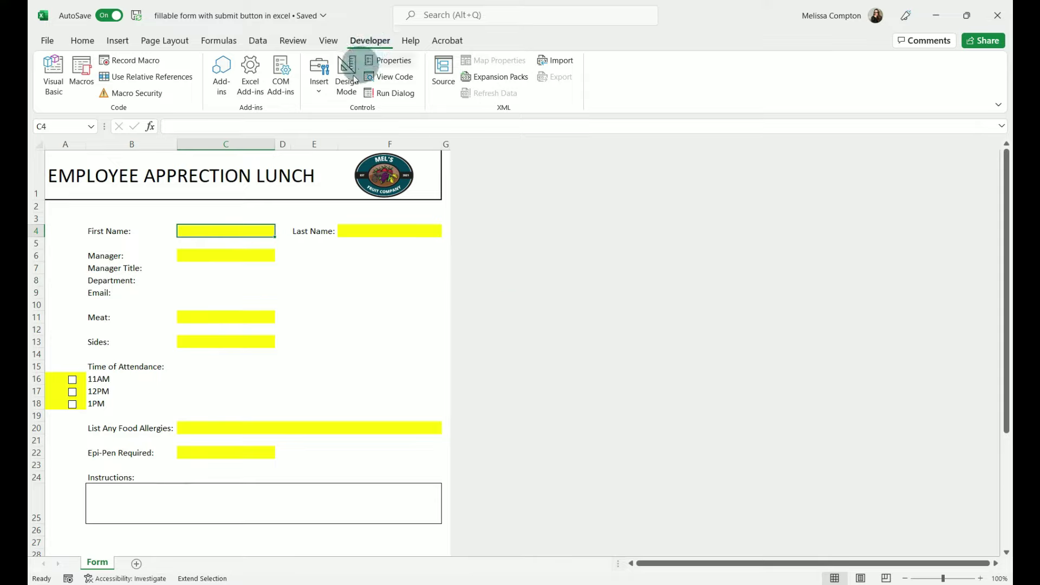
- Open the Developer > Insert gallery of Form and ActiveX controls
left_click(319, 90)
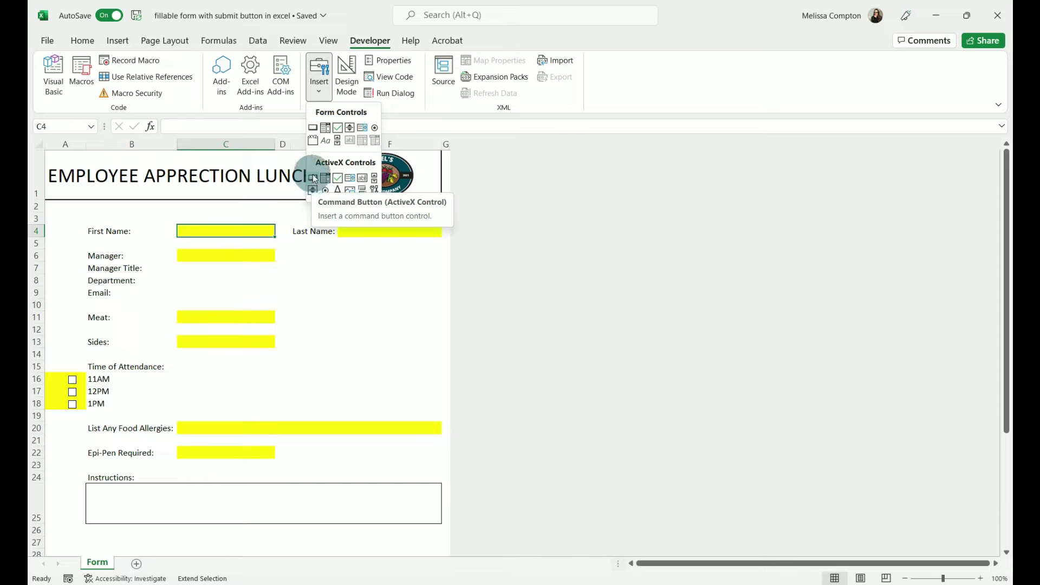
- Draw an ActiveX command button below the Instructions box and open its Properties
left_click(314, 179)
scroll(299, 226, "down", 5)
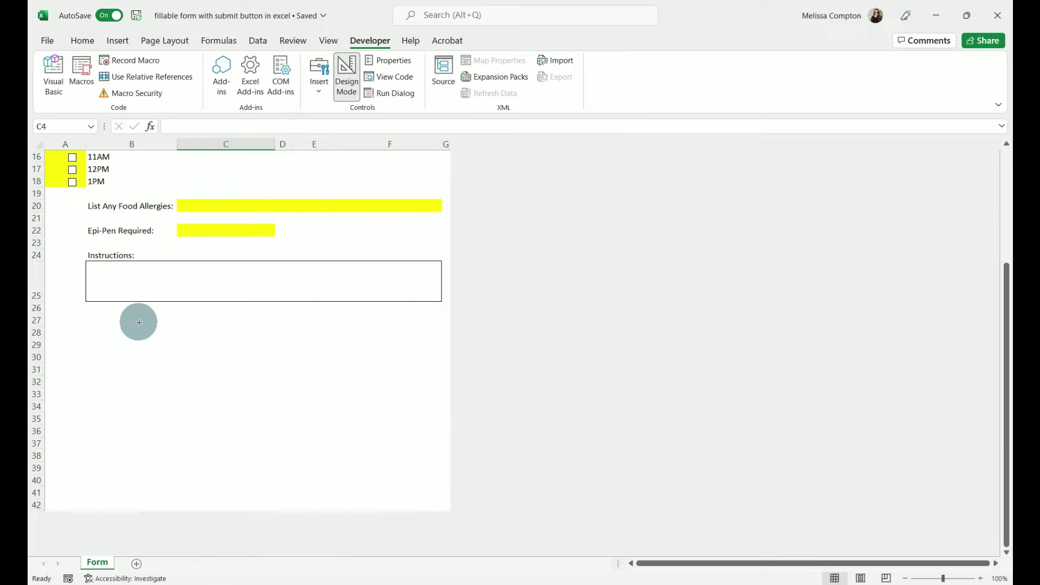
left_click_drag(122, 331, 331, 398)
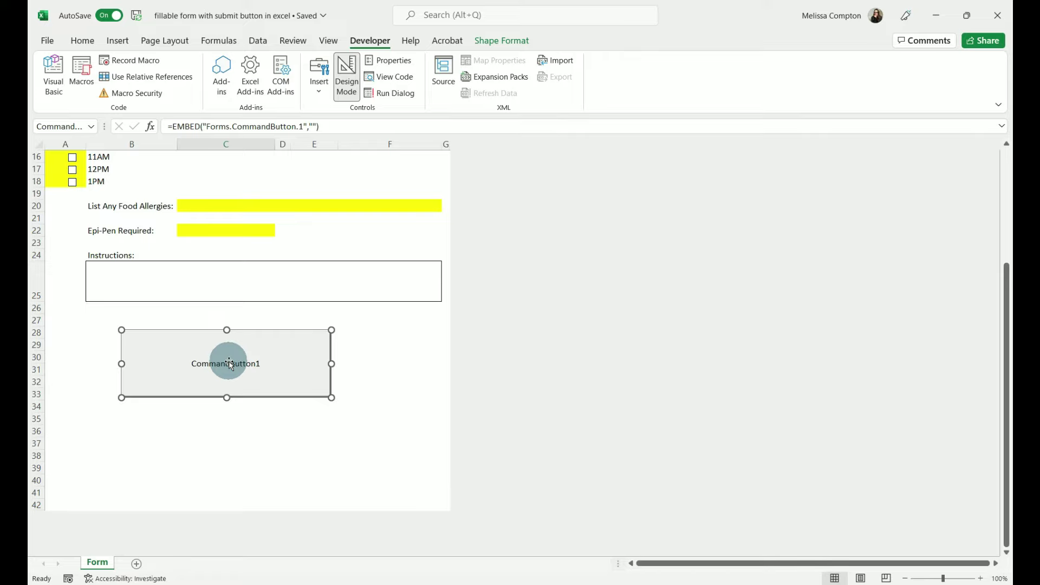
right_click(230, 363)
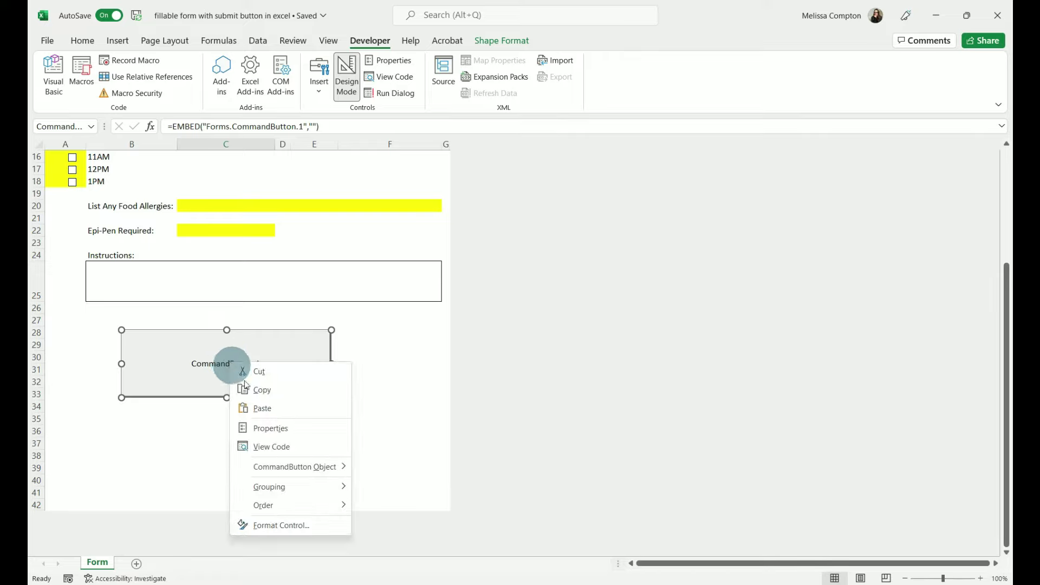
left_click(266, 429)
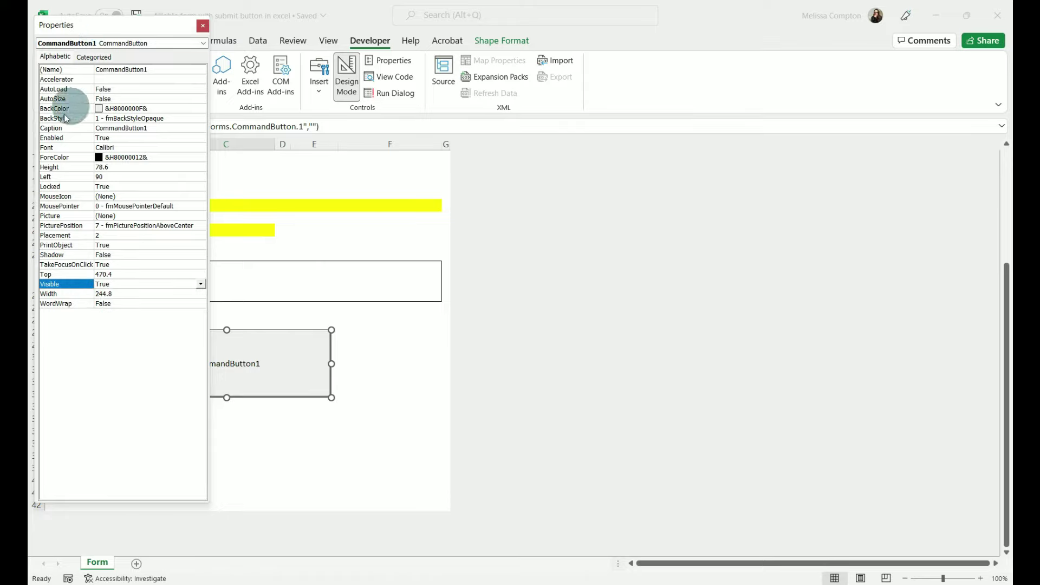
- Set the button's Caption to CLICK HERE TO SUBMIT
left_click(154, 128)
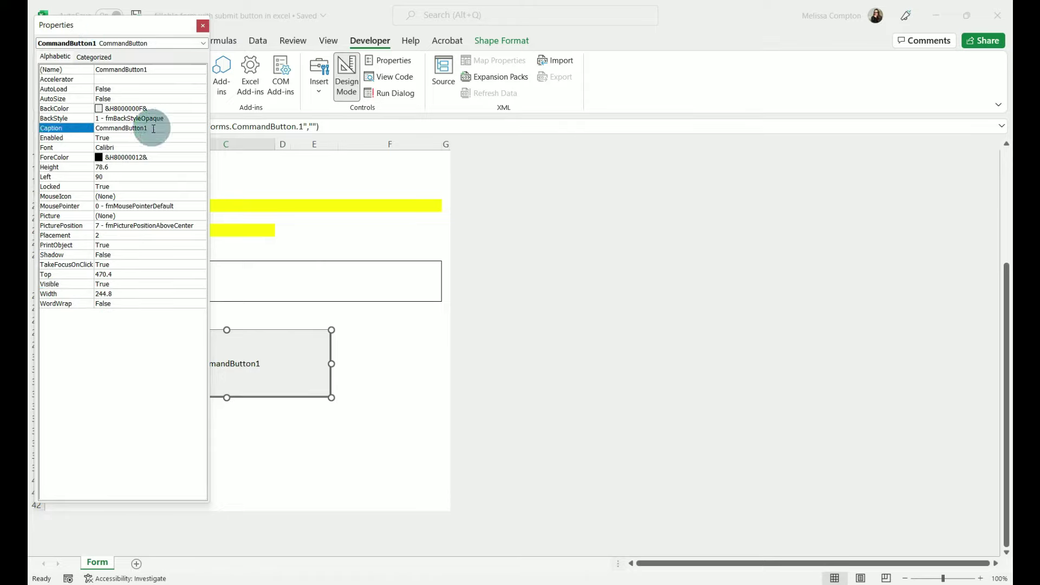
left_click(54, 129)
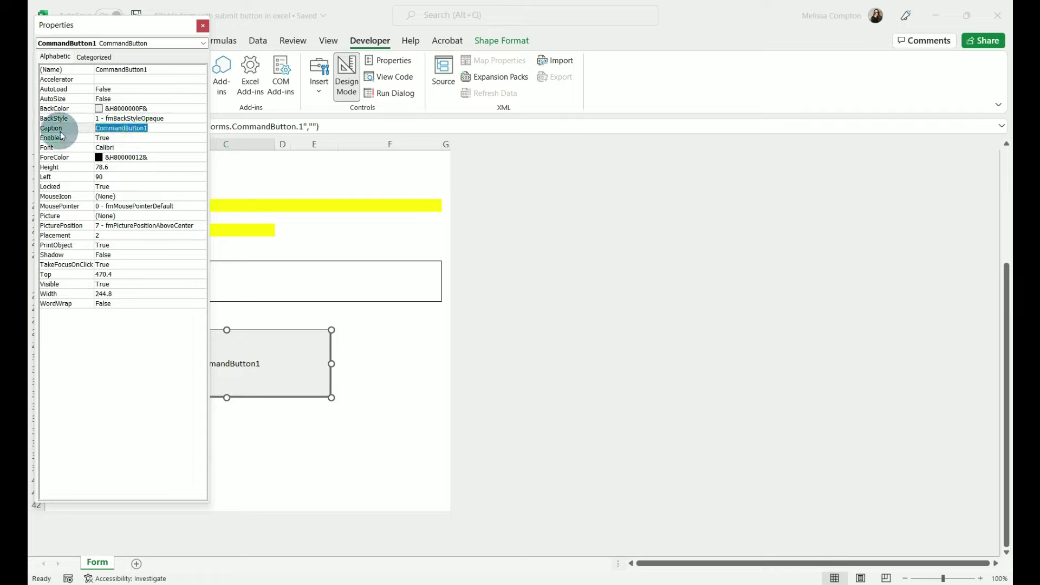
type("c")
key("BackSpace")
key("Caps_Lock")
type("CL")
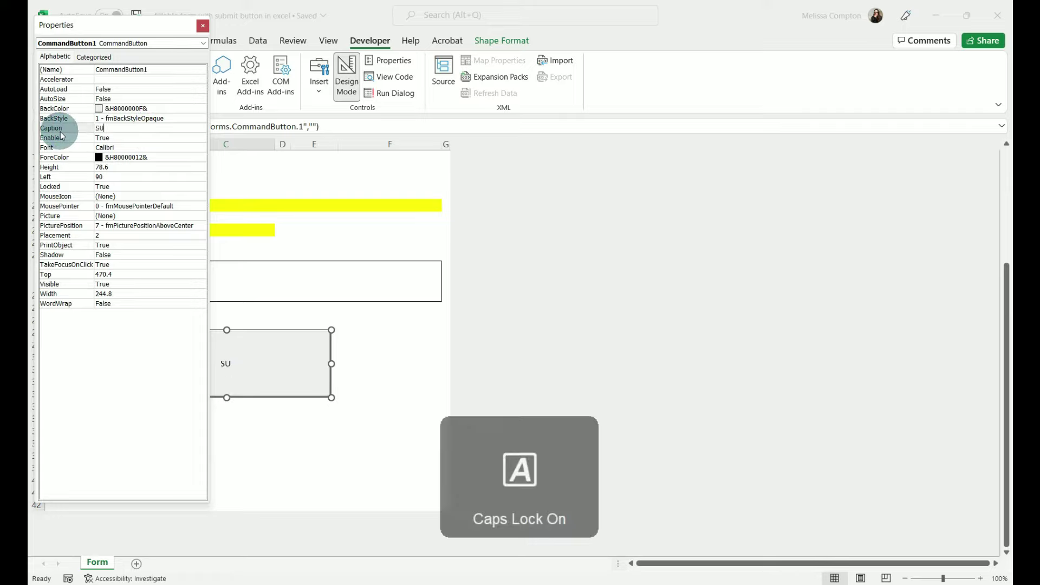
type("ICK HERE TO D")
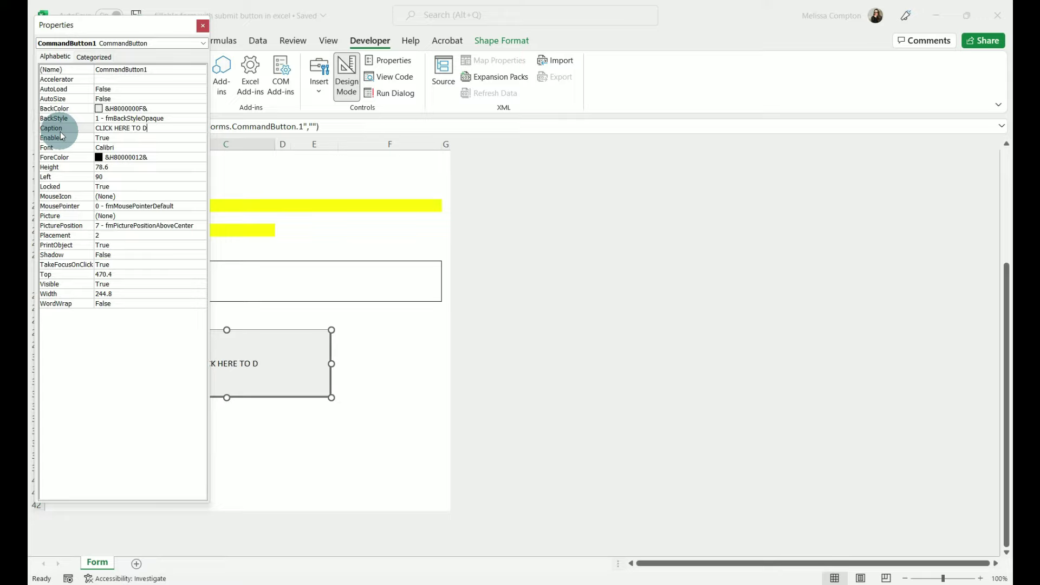
key("BackSpace")
type("SUBMIT")
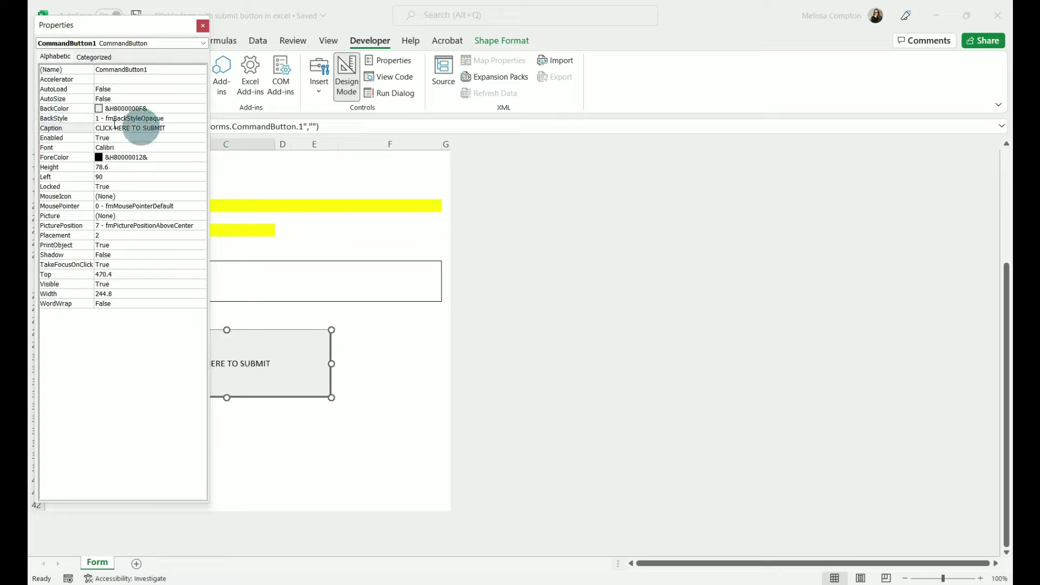
double_click(99, 110)
- Give the button a green palette BackColor and a white ForeColor
left_click(101, 121)
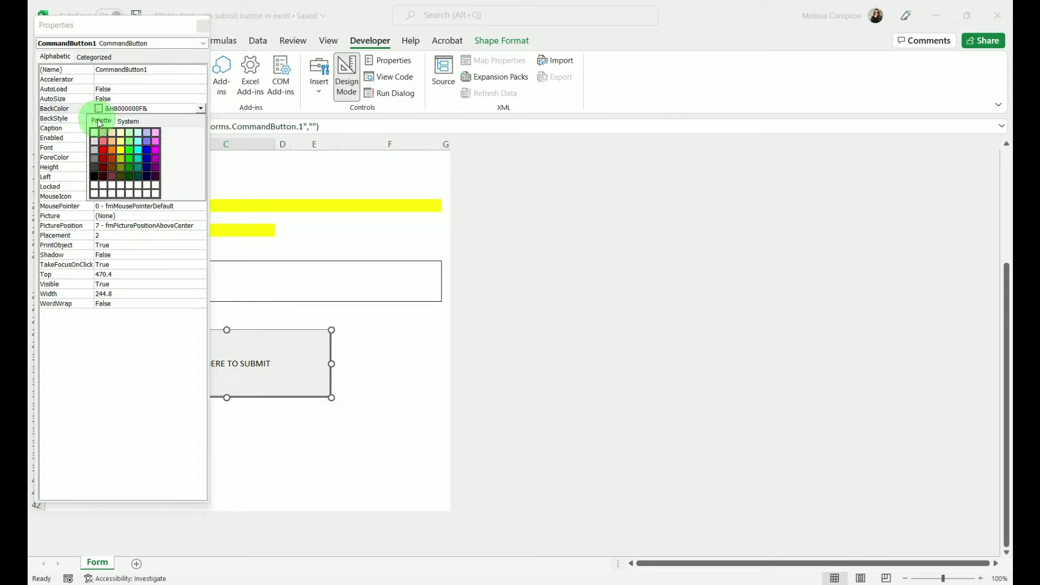
left_click(130, 163)
left_click(315, 375)
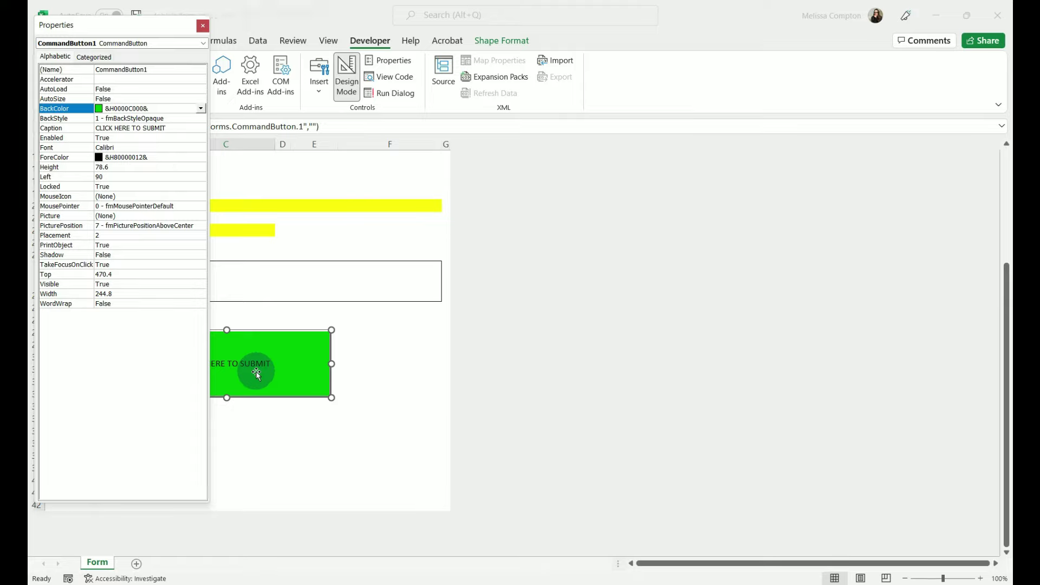
double_click(100, 158)
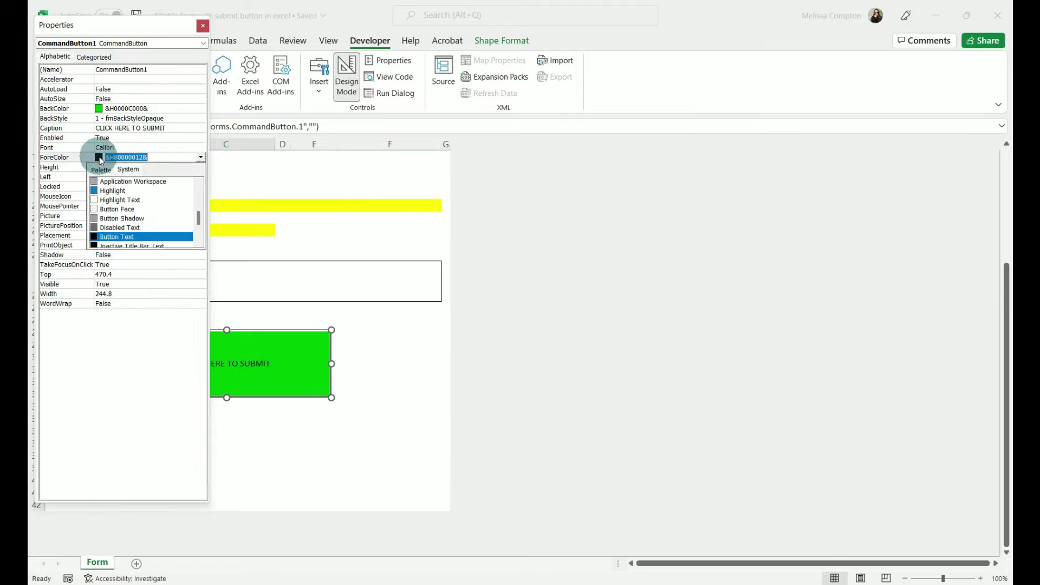
left_click(100, 170)
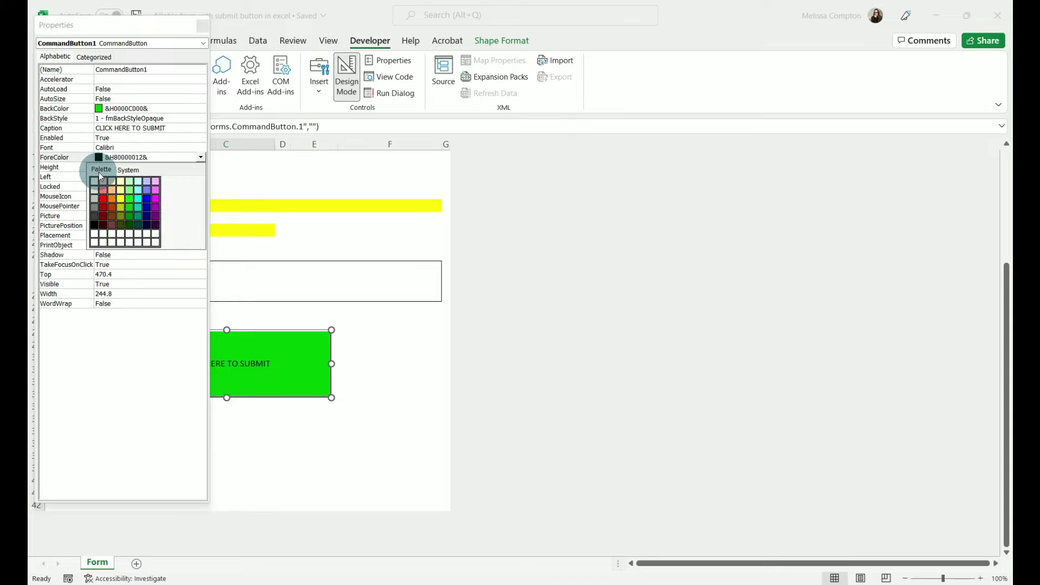
left_click(147, 242)
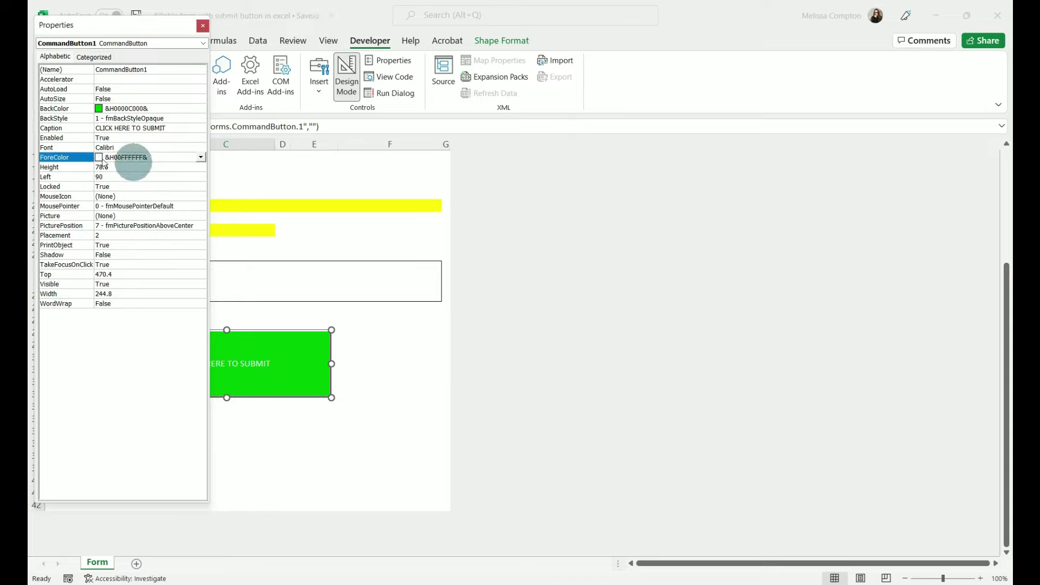
- Set the caption font size to 18 and close the Properties window
left_click(120, 148)
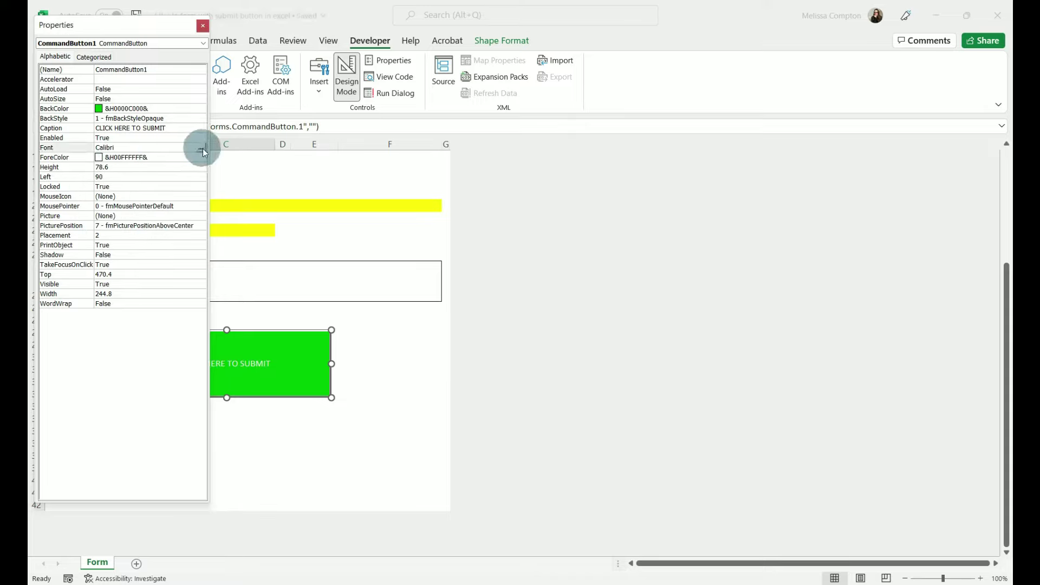
left_click(202, 147)
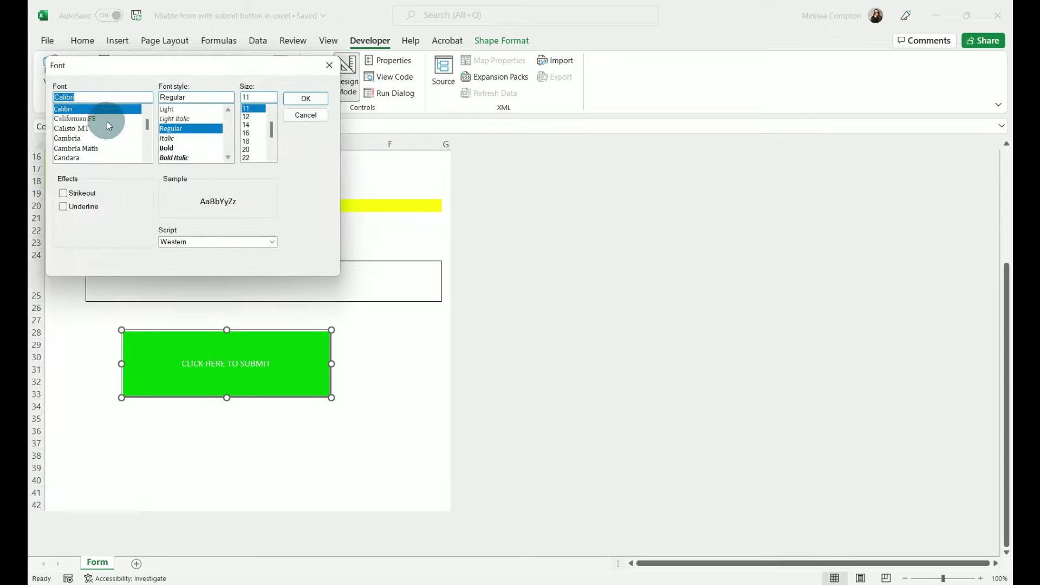
left_click(249, 141)
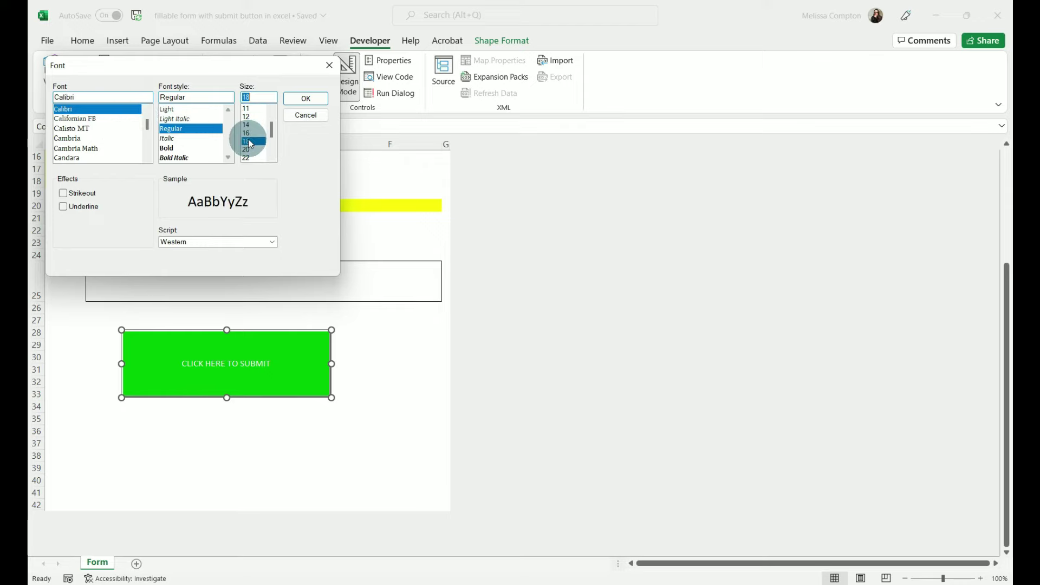
left_click(304, 99)
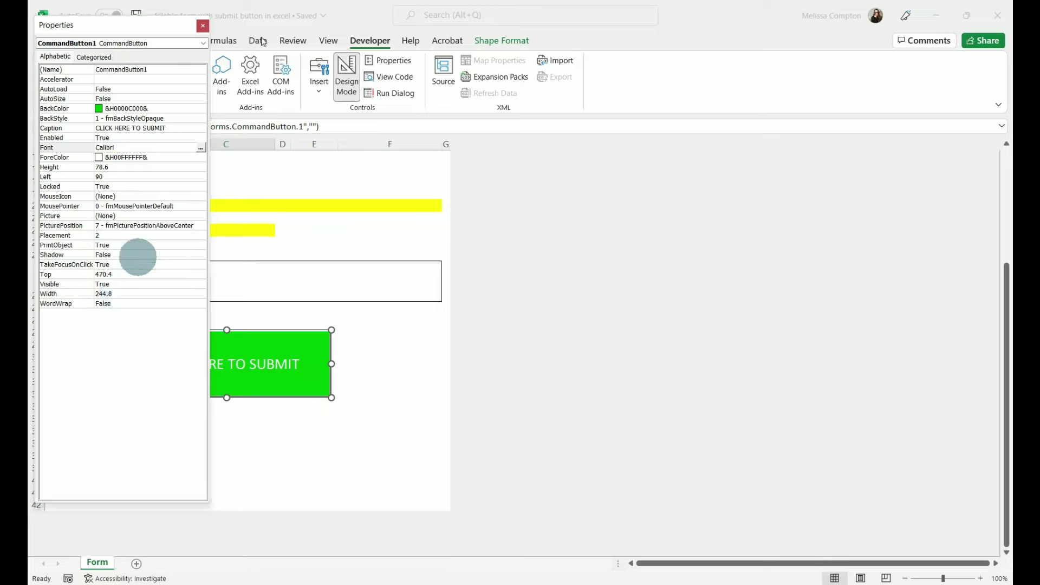
left_click(203, 27)
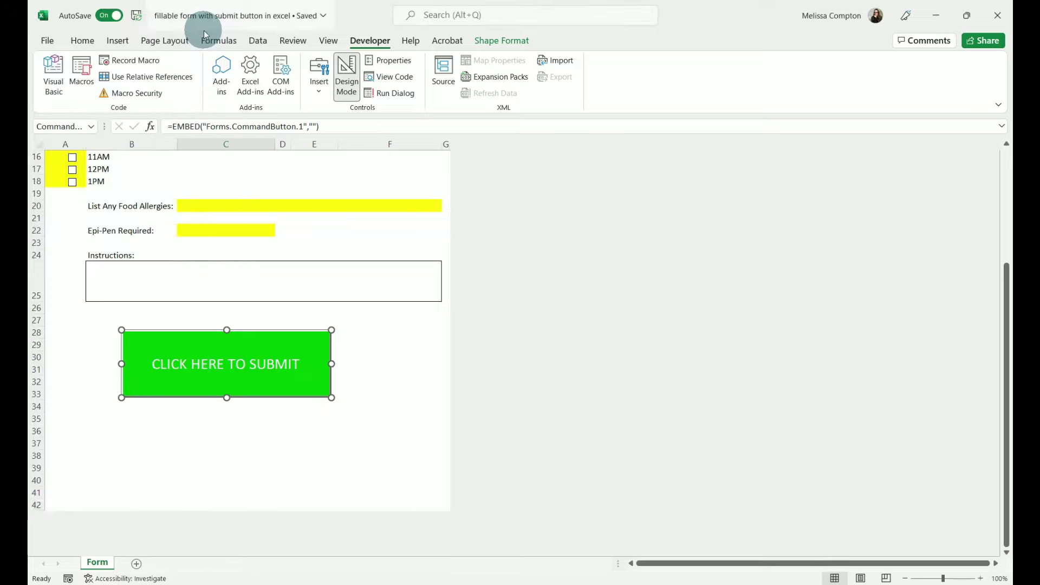
left_click(411, 442)
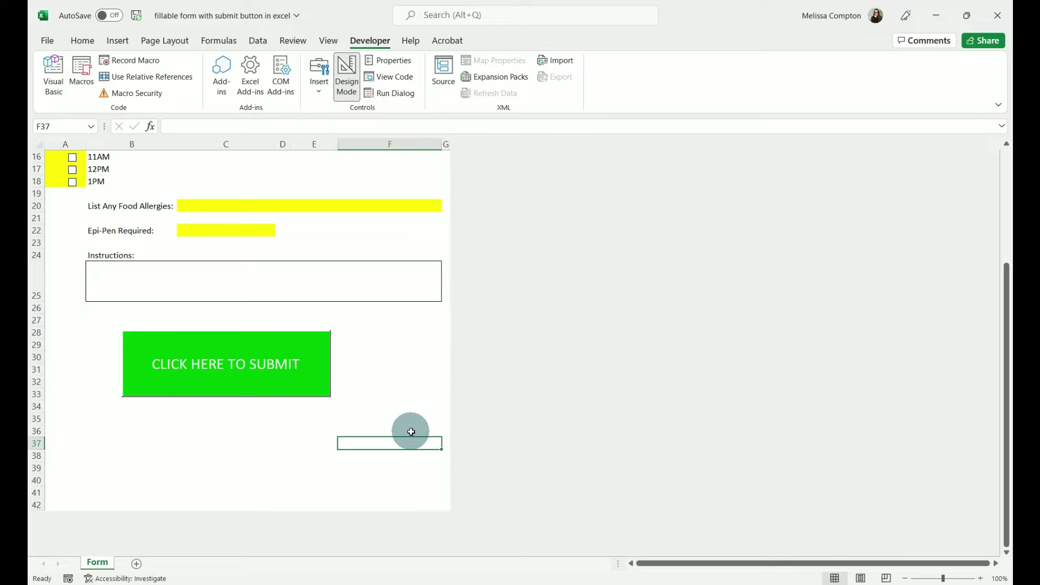
- Paste the Outlook email macro into CommandButton1_Click and remove the duplicate Sub and End Sub lines
double_click(240, 356)
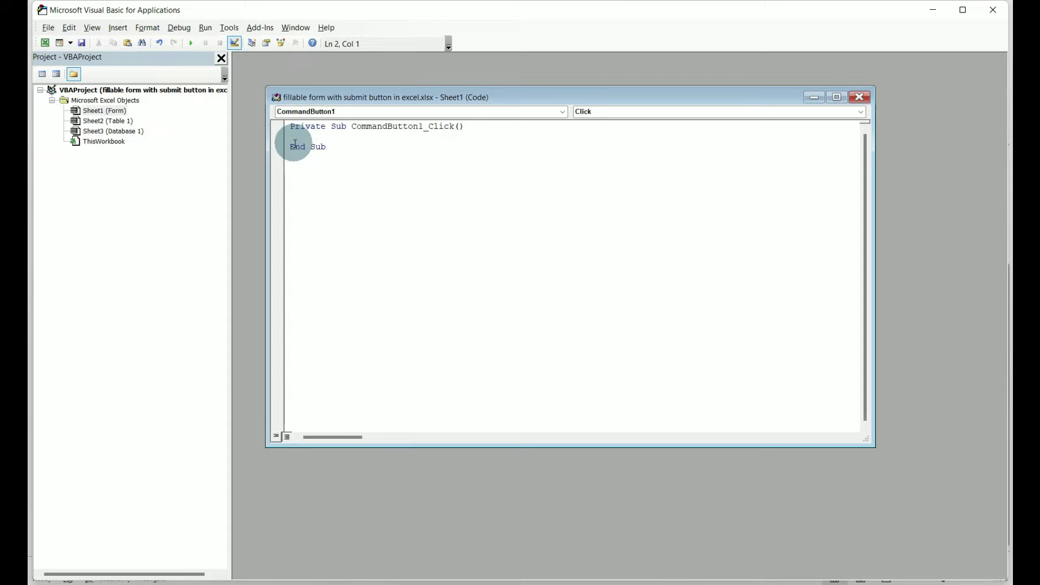
key("ctrl+v")
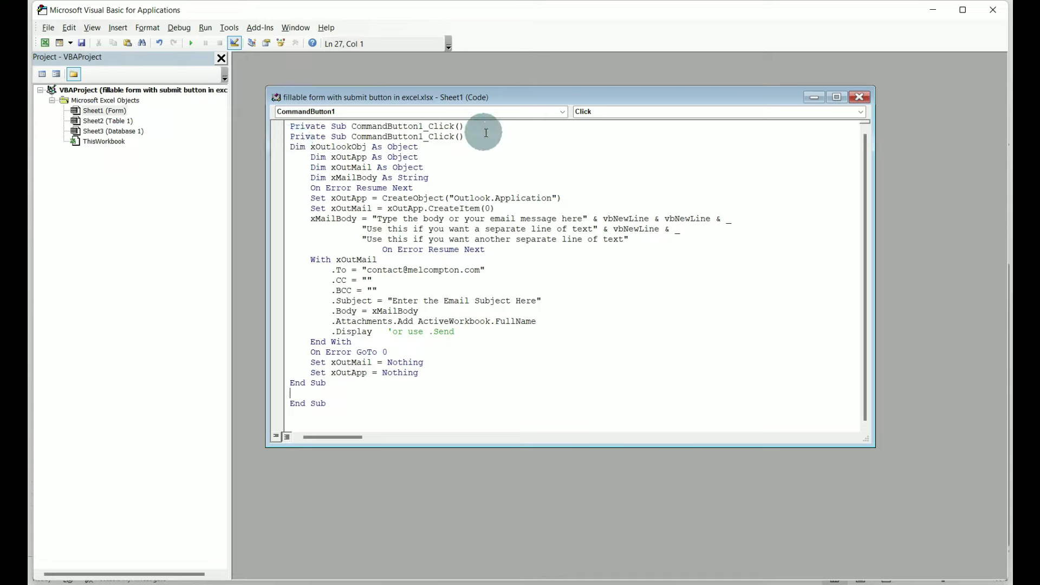
left_click_drag(469, 136, 283, 142)
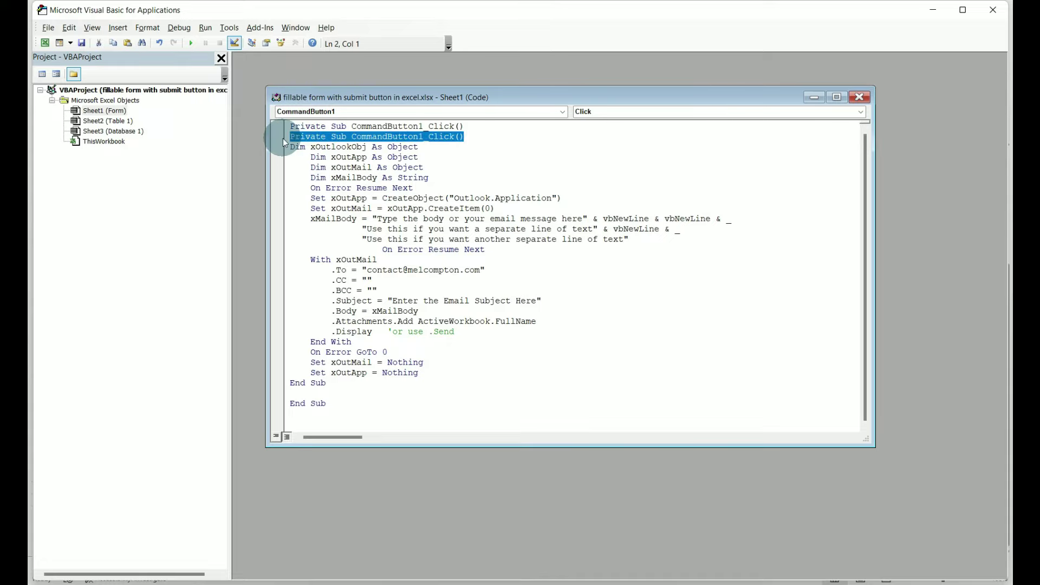
key("Delete")
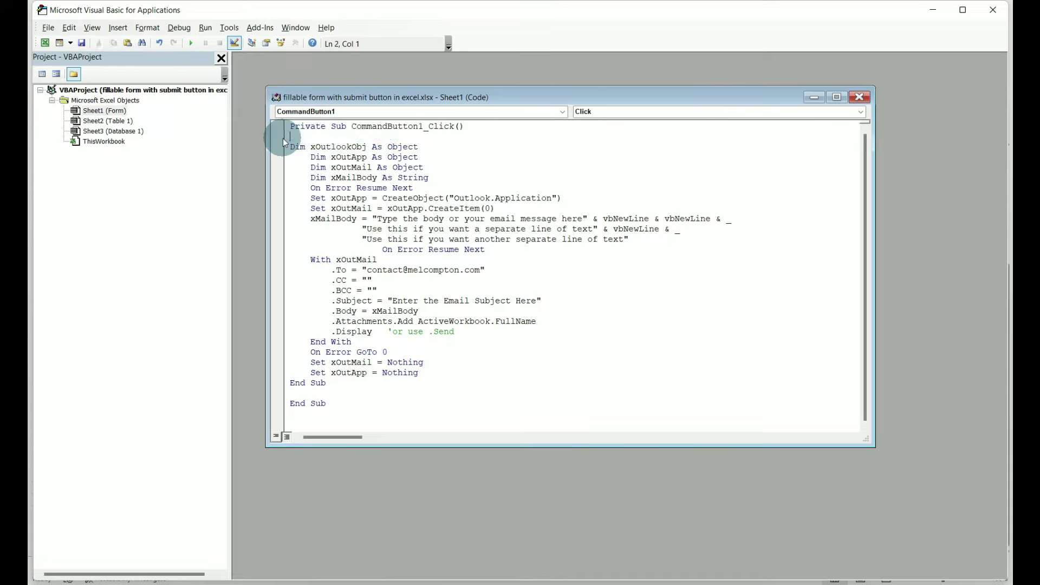
key("BackSpace")
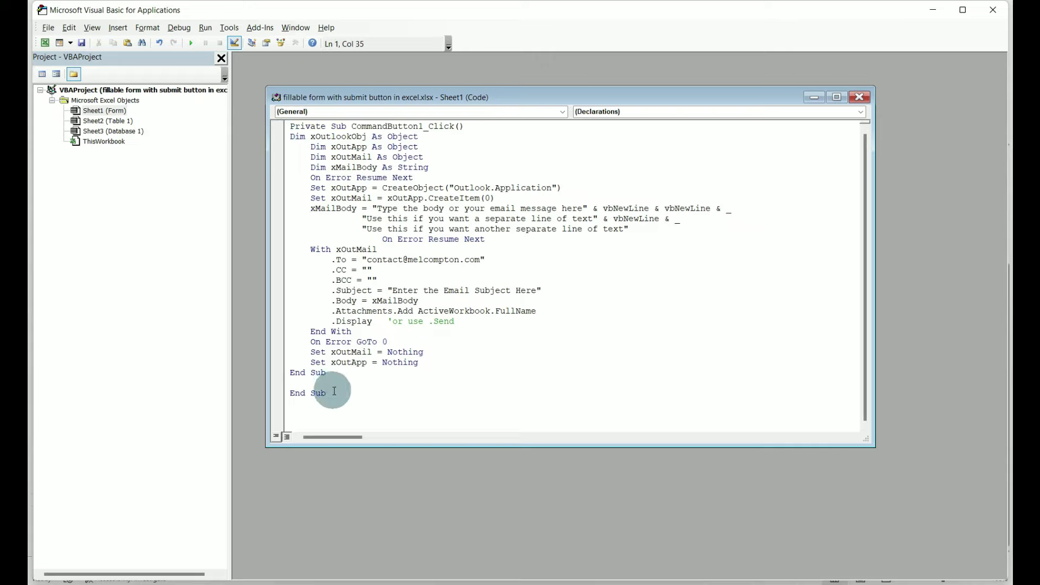
left_click_drag(334, 391, 259, 395)
key("Delete")
key("BackSpace")
key("BackSpace")
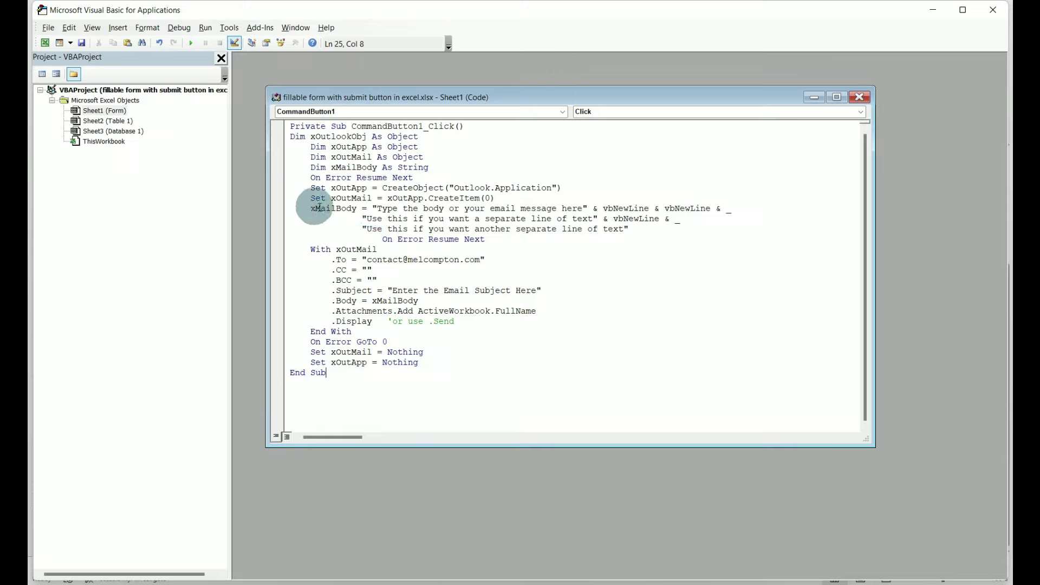
- Replace the placeholder email body and subject with 'Submit button test' and save
left_click_drag(378, 208, 584, 206)
type("Submi")
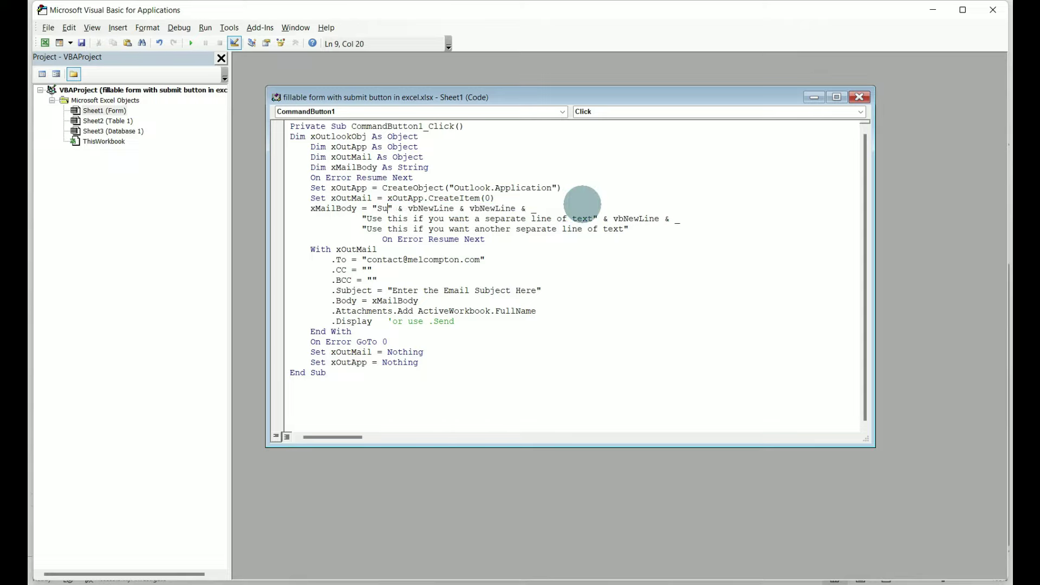
type("t button ")
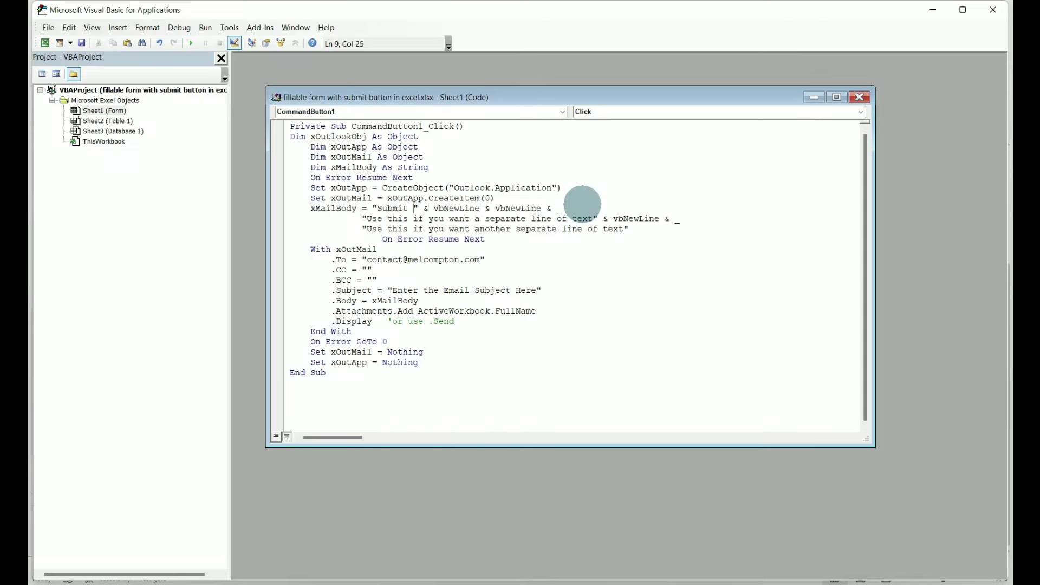
type("test")
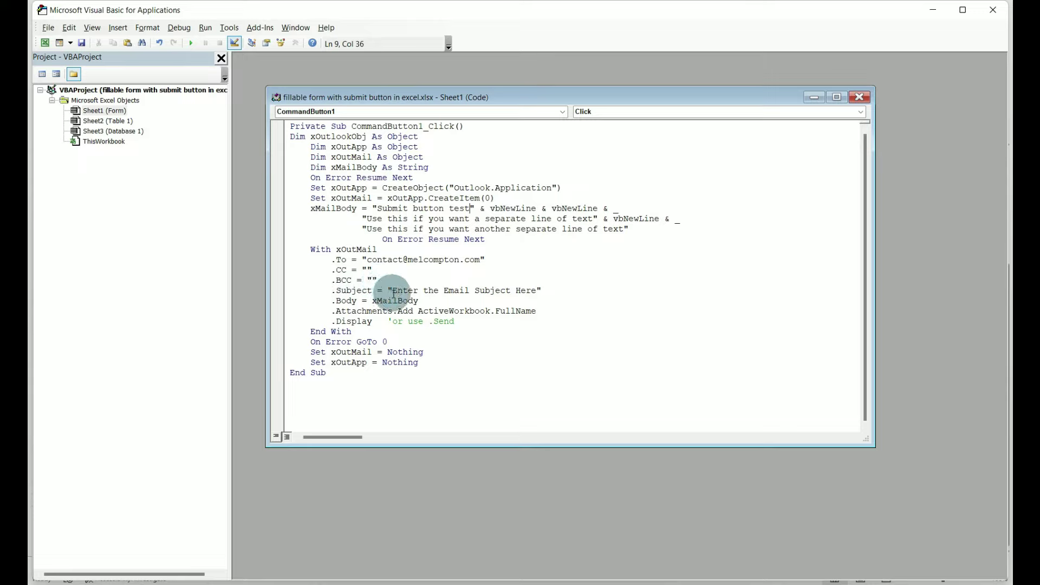
left_click_drag(392, 290, 537, 286)
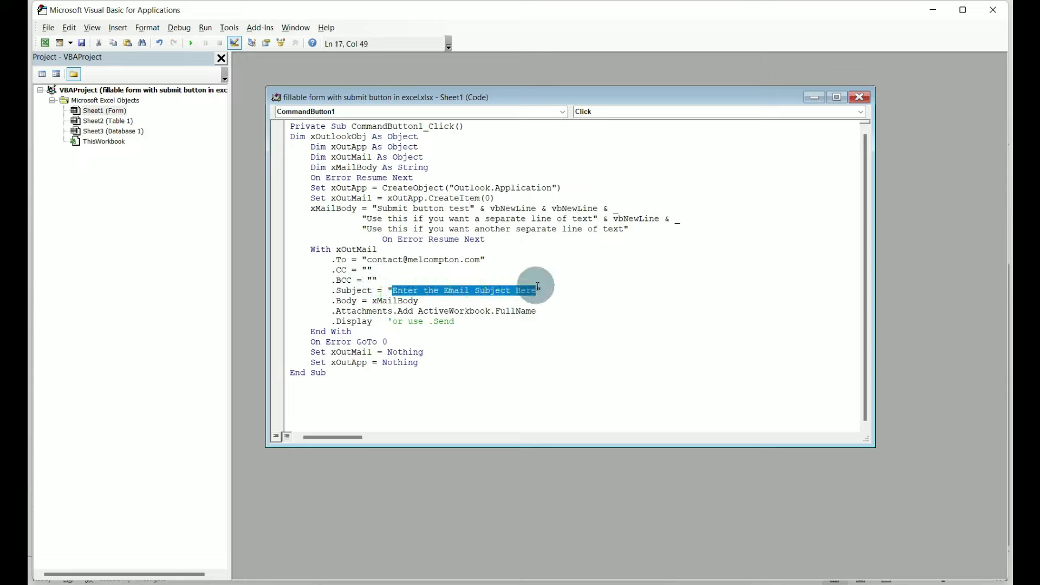
type("Submit ")
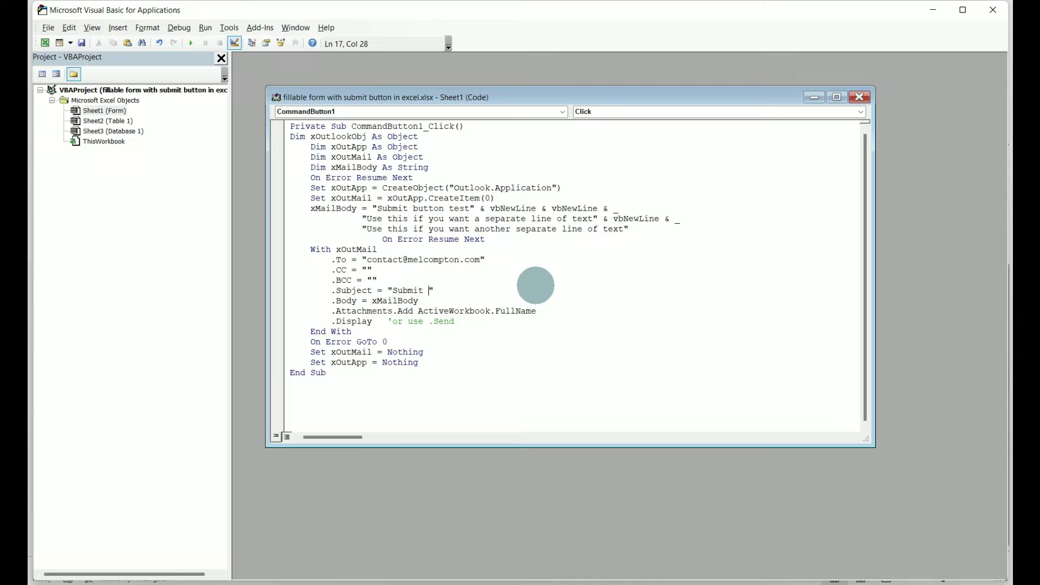
type("button tes")
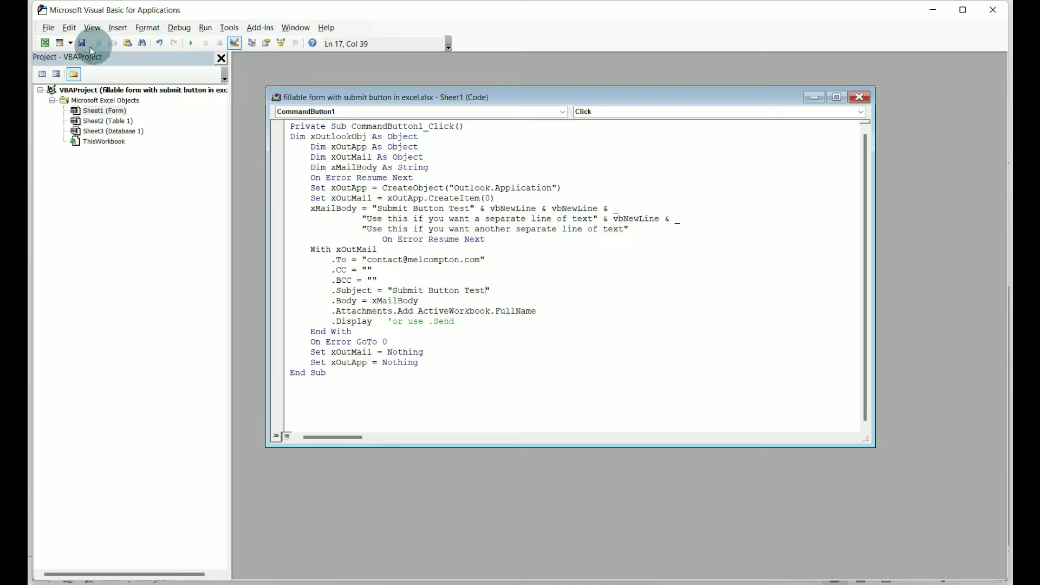
left_click(82, 43)
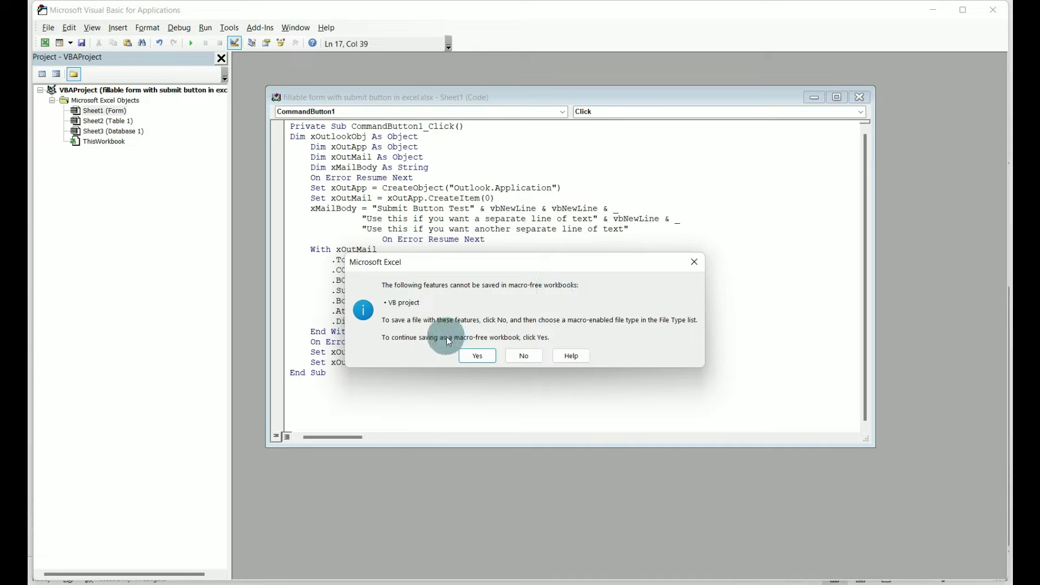
- Save the workbook as an Excel Macro-Enabled Workbook (.xlsm) and close the VBA editor
left_click(523, 356)
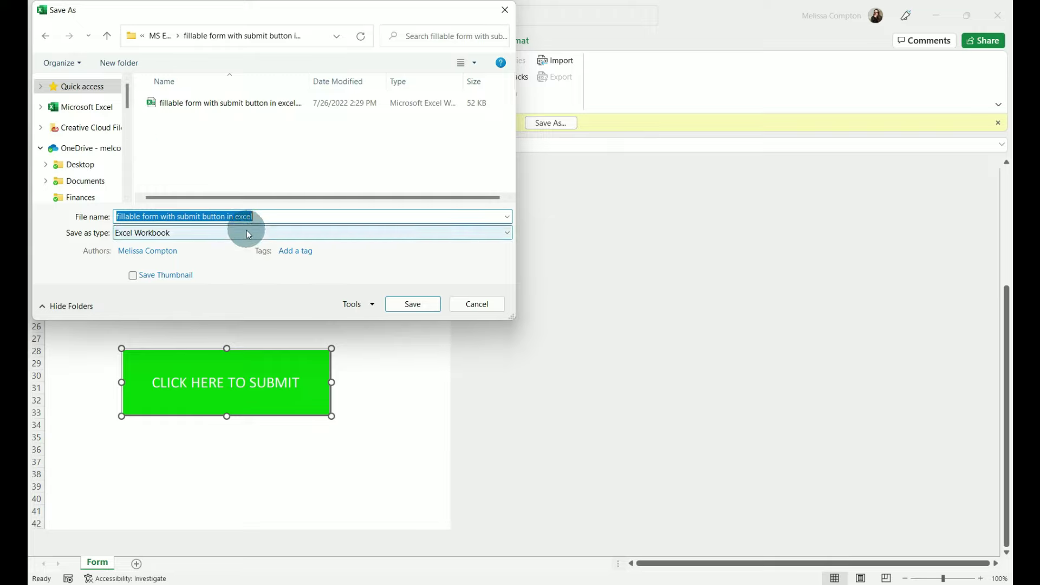
left_click(190, 233)
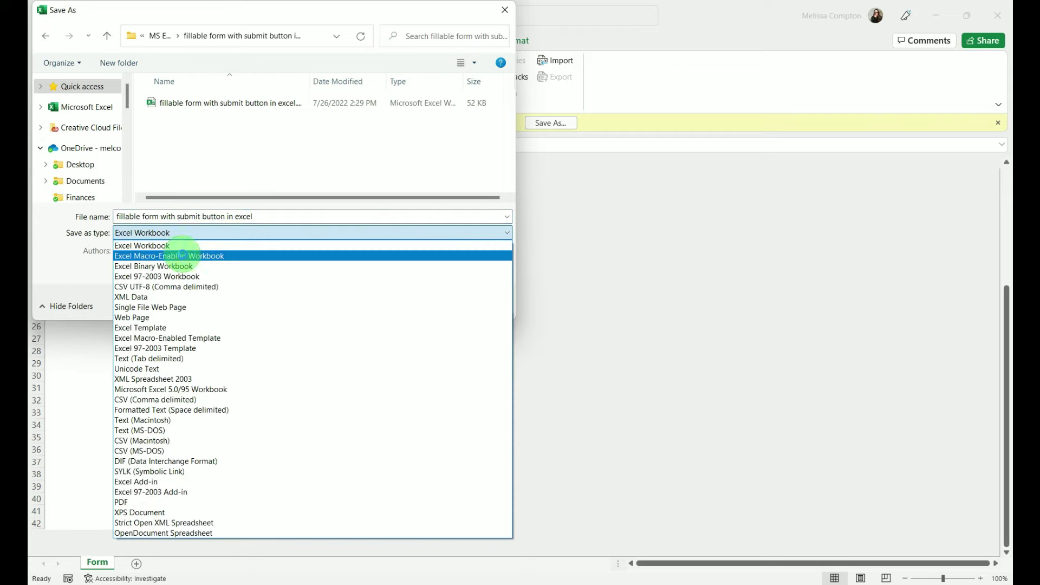
left_click(185, 257)
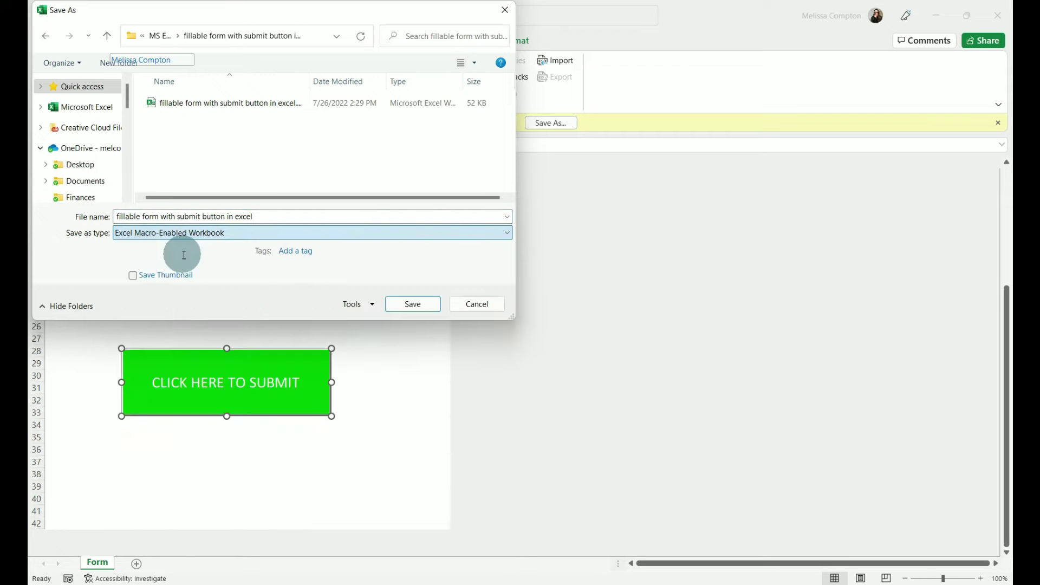
left_click(418, 305)
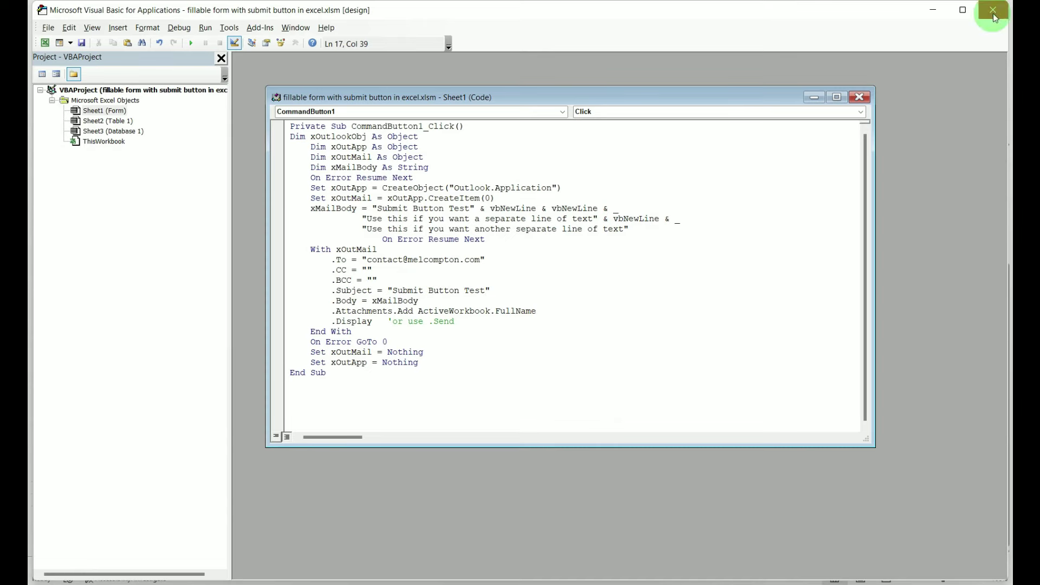
left_click(994, 12)
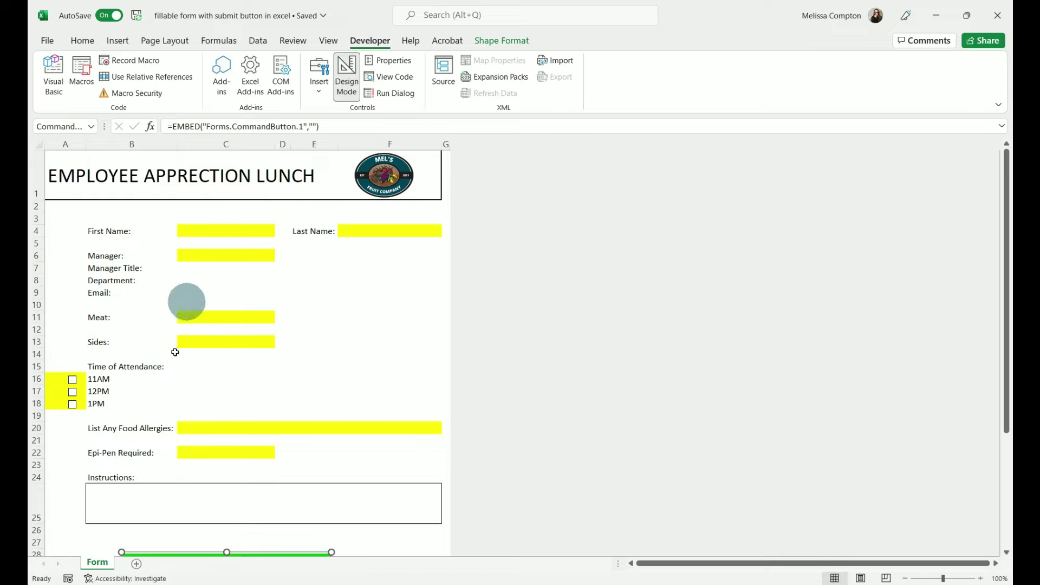
- Protect the sheet with default options, confirm First Name is blocked, then unprotect it
scroll(183, 460, "down", 3)
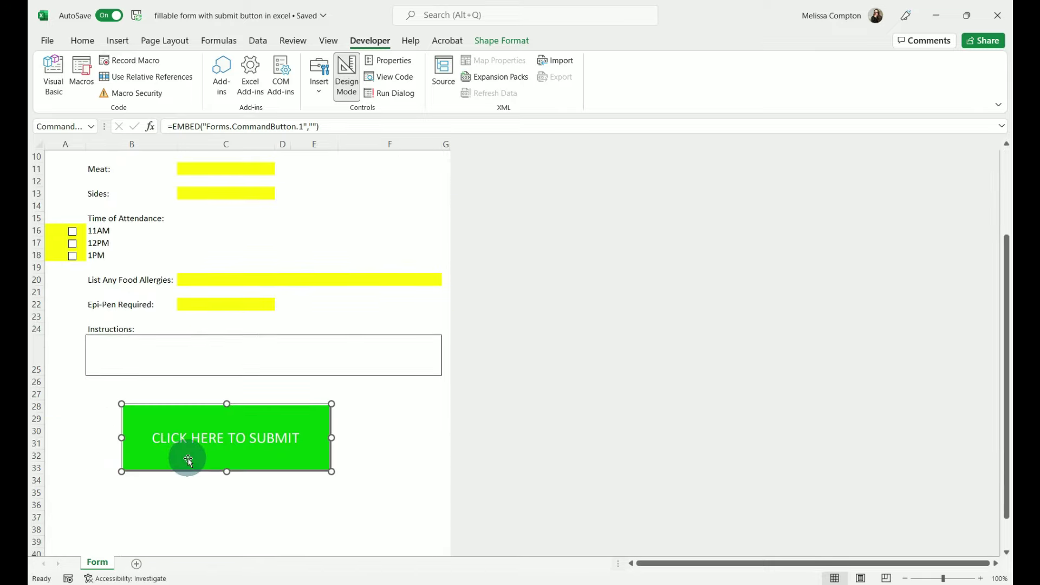
scroll(271, 458, "up", 3)
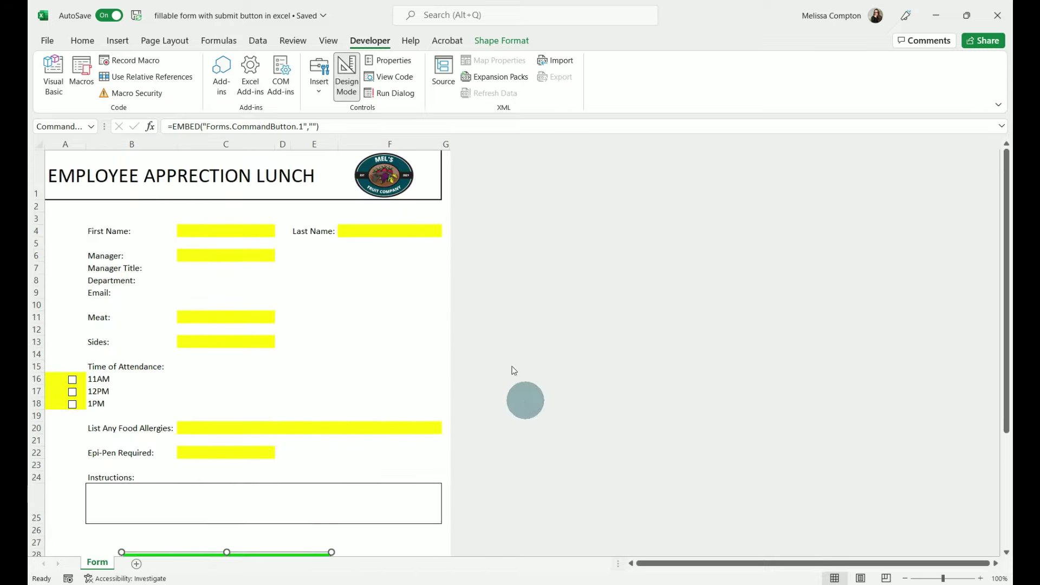
left_click(292, 41)
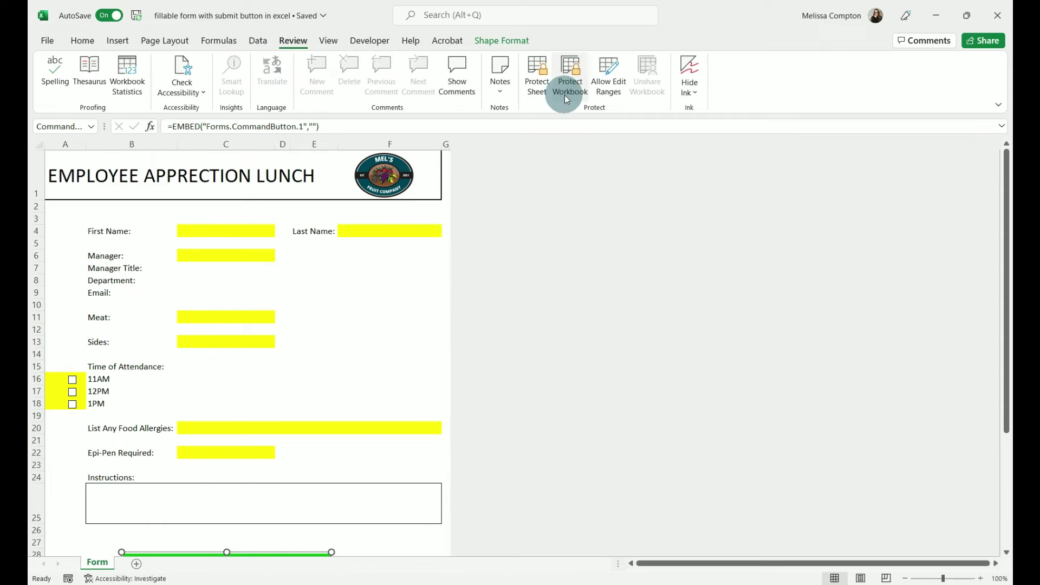
left_click(540, 94)
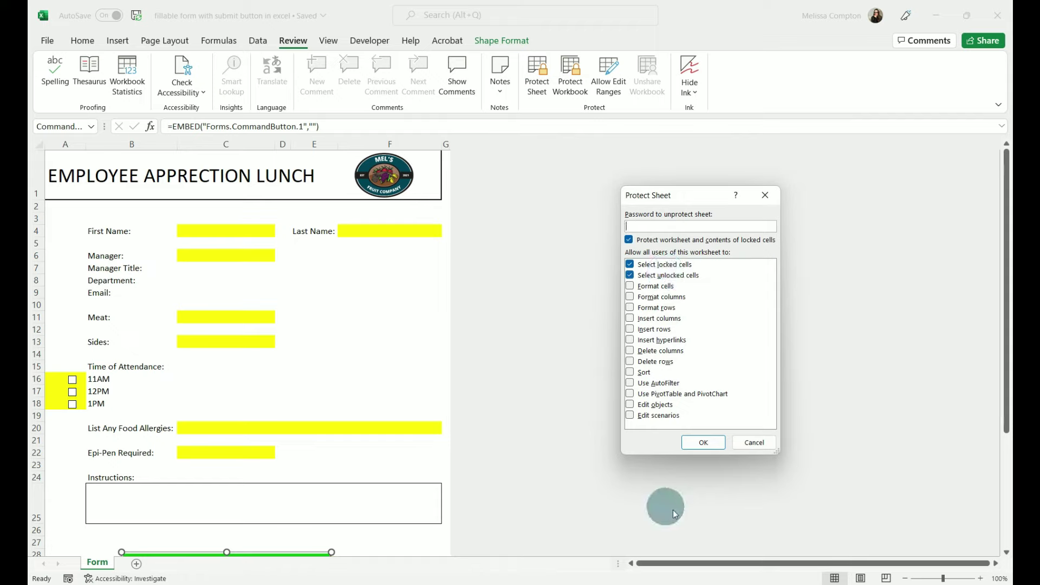
left_click(703, 443)
double_click(209, 230)
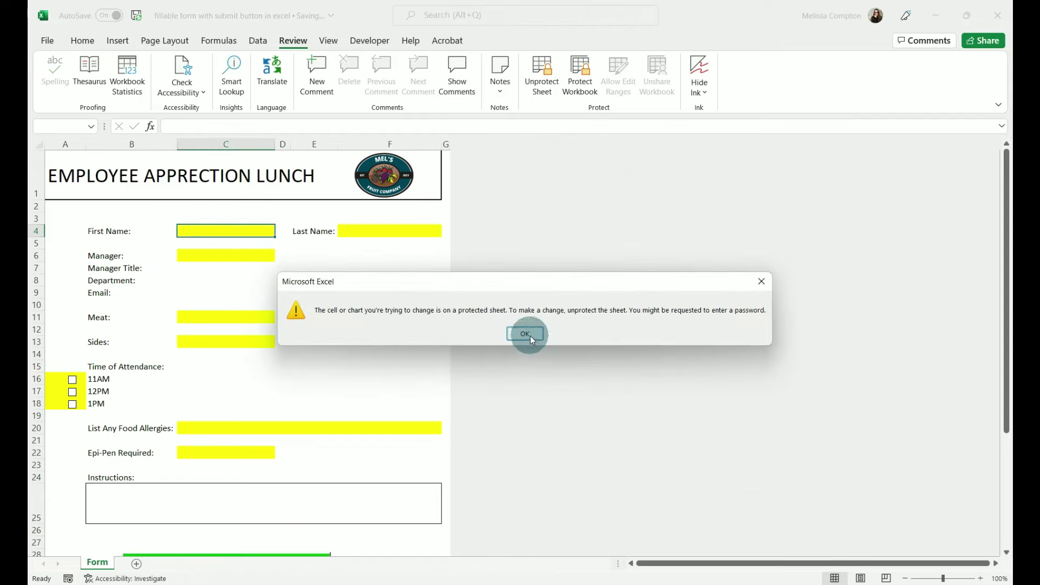
left_click(531, 336)
left_click(539, 90)
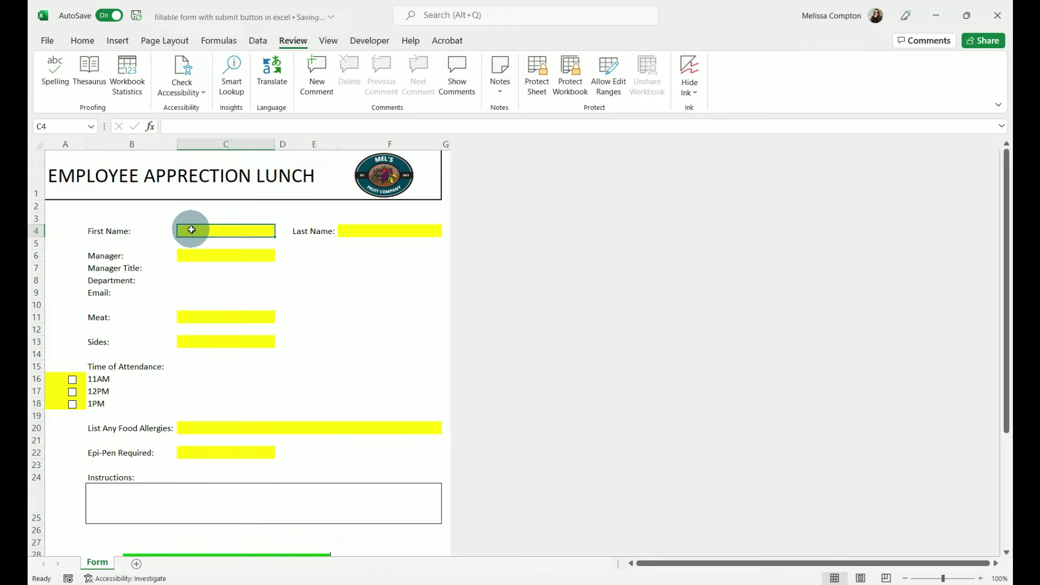
- Add cells F4, C6, C11, C13, C20, C22 and checkbox cells A16–A18 to the selection
left_click(357, 236, "ctrl")
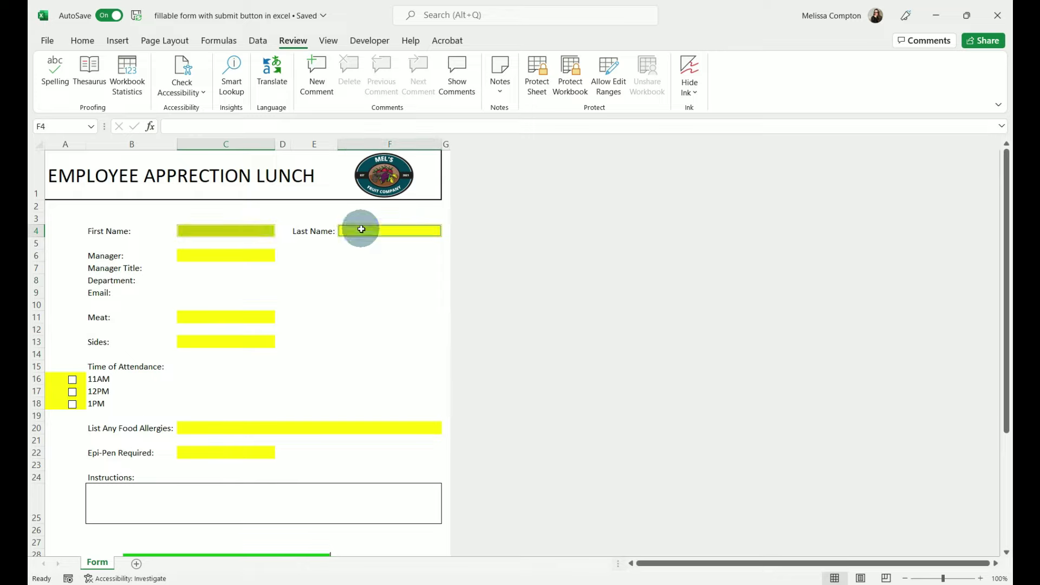
left_click(249, 255, "ctrl")
left_click(229, 319, "ctrl")
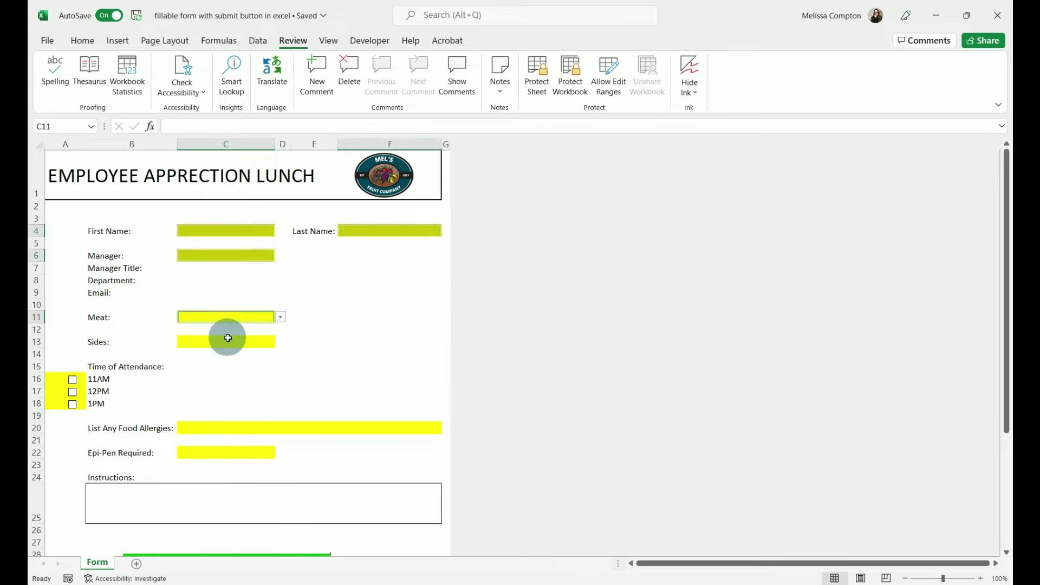
left_click(227, 340, "ctrl")
left_click(219, 429, "ctrl")
left_click(214, 450, "ctrl")
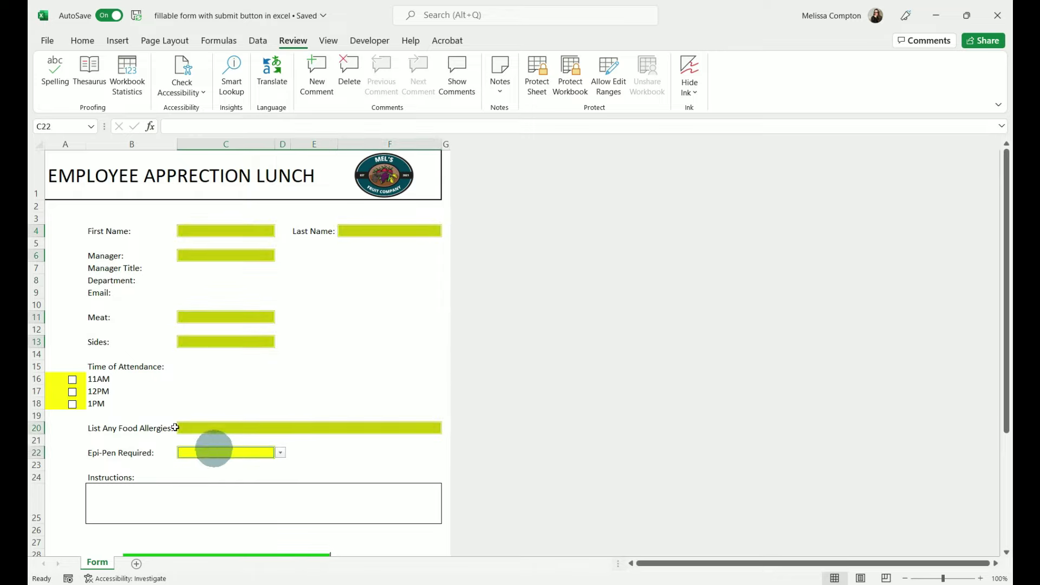
left_click(51, 378, "ctrl")
left_click(55, 392, "ctrl")
left_click(55, 406, "ctrl")
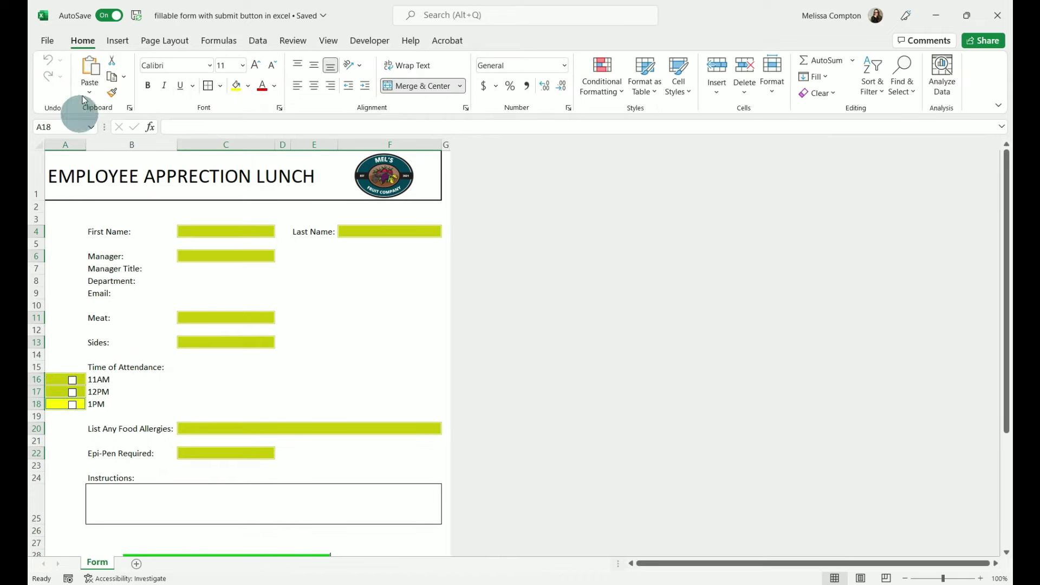
- Unlock the selected entry and checkbox cells, then protect the sheet again
left_click(774, 86)
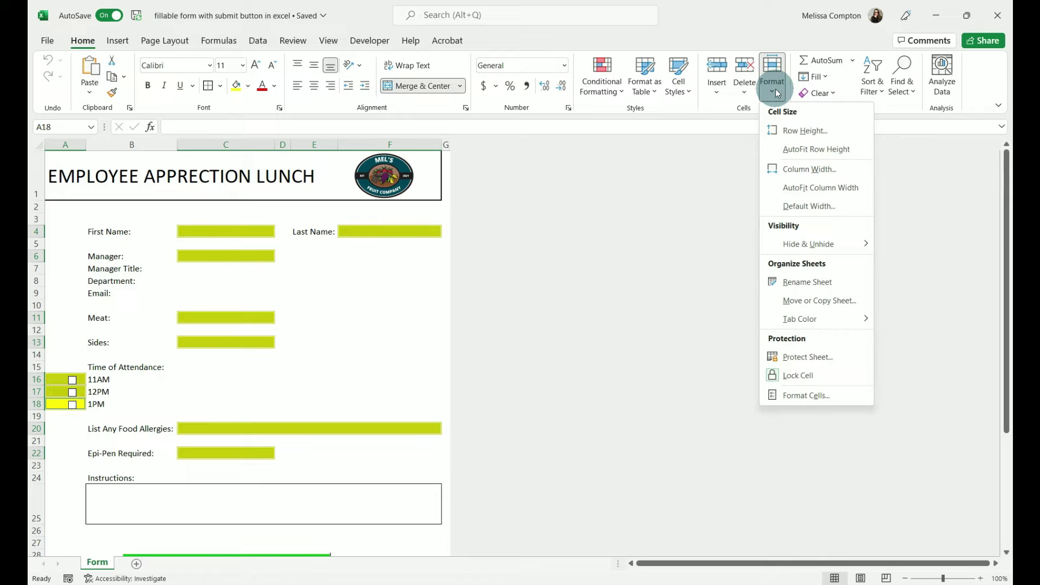
left_click(796, 383)
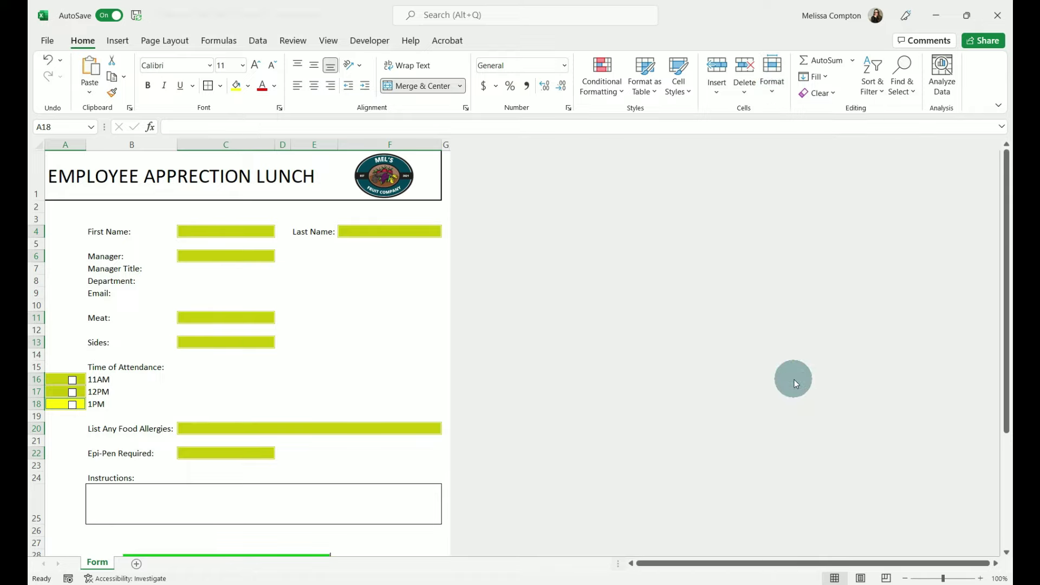
left_click(773, 92)
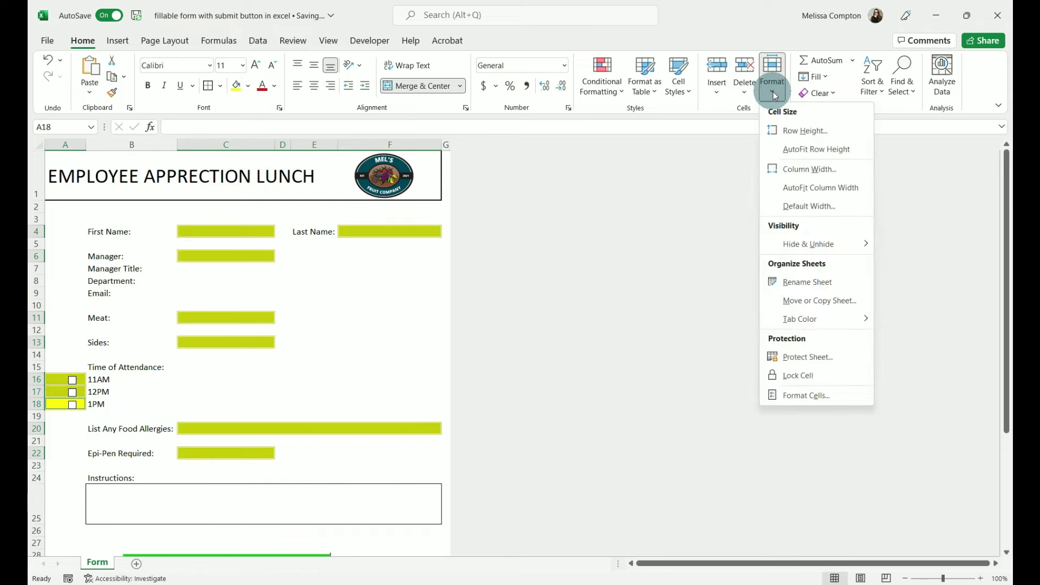
left_click(804, 358)
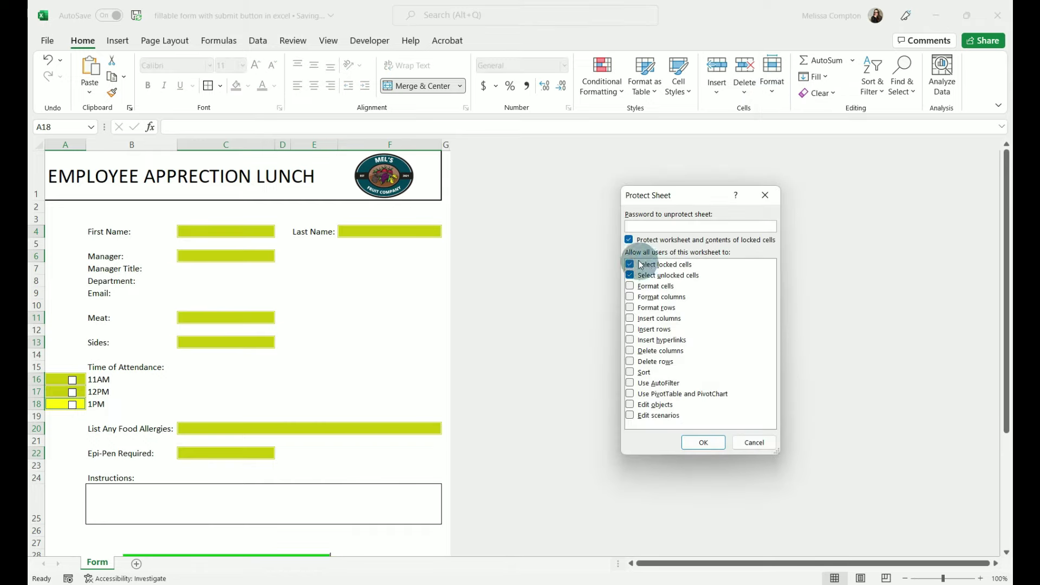
left_click(707, 443)
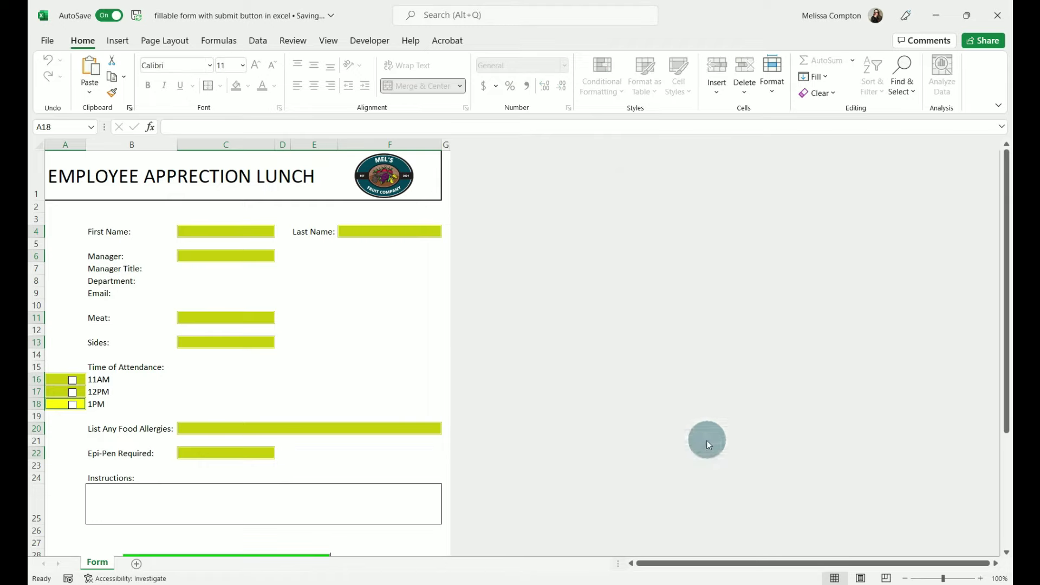
- Confirm the Manager label is locked while First Name accepts test text, then clear it
left_click(341, 313)
left_click(106, 261)
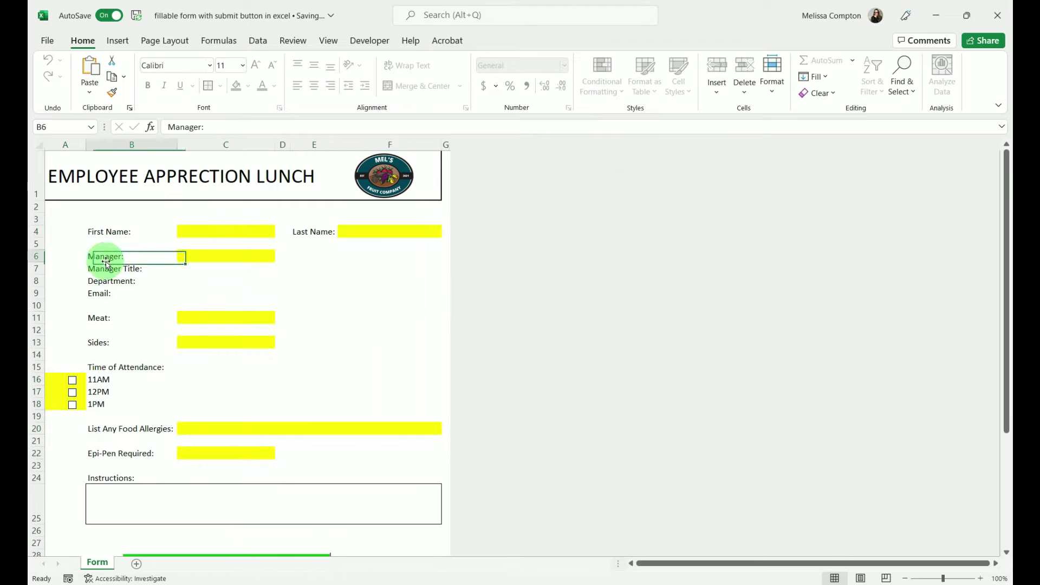
double_click(106, 262)
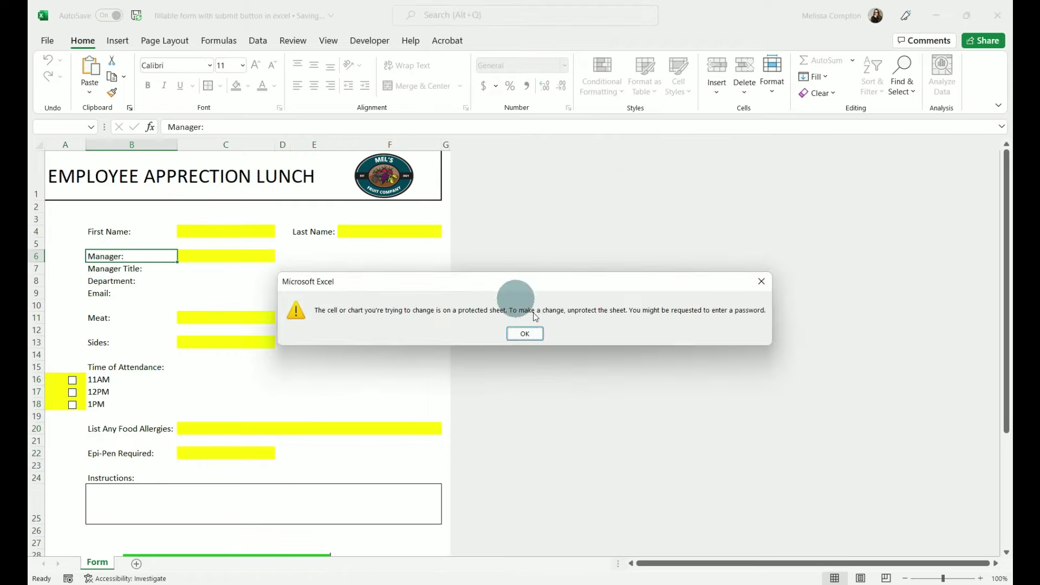
left_click(525, 333)
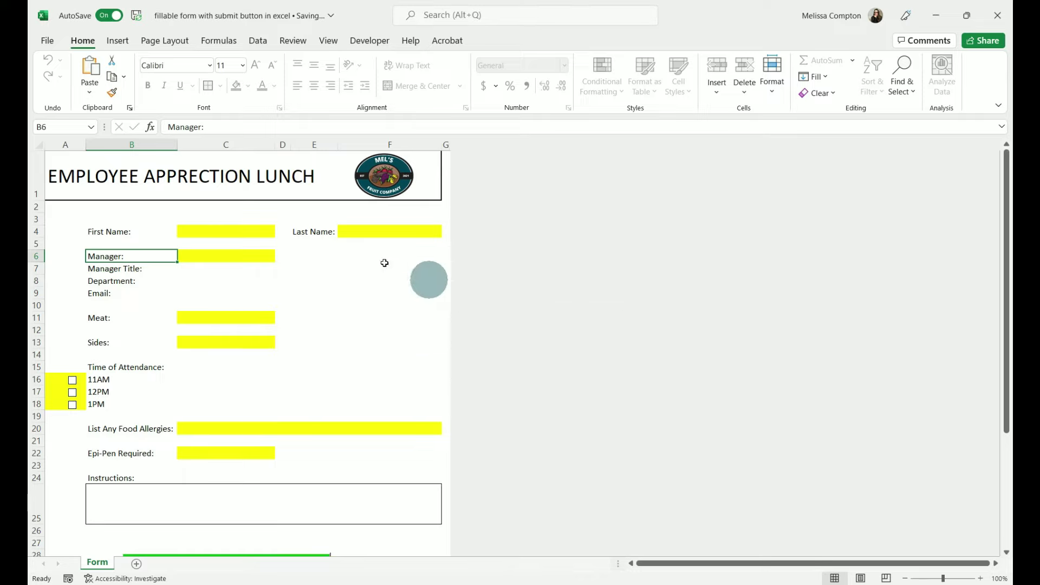
left_click(238, 232)
type("jflksjfdsskdlf")
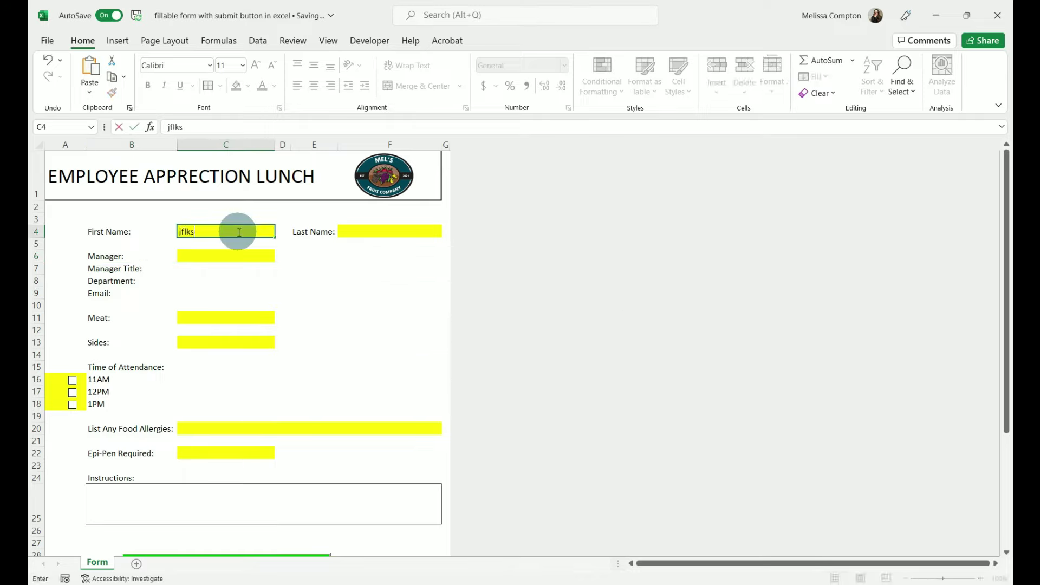
key("BackSpace")
key("BackSpace")
key("BackSpace")
key("BackSpace")
key("Escape")
key("Tab")
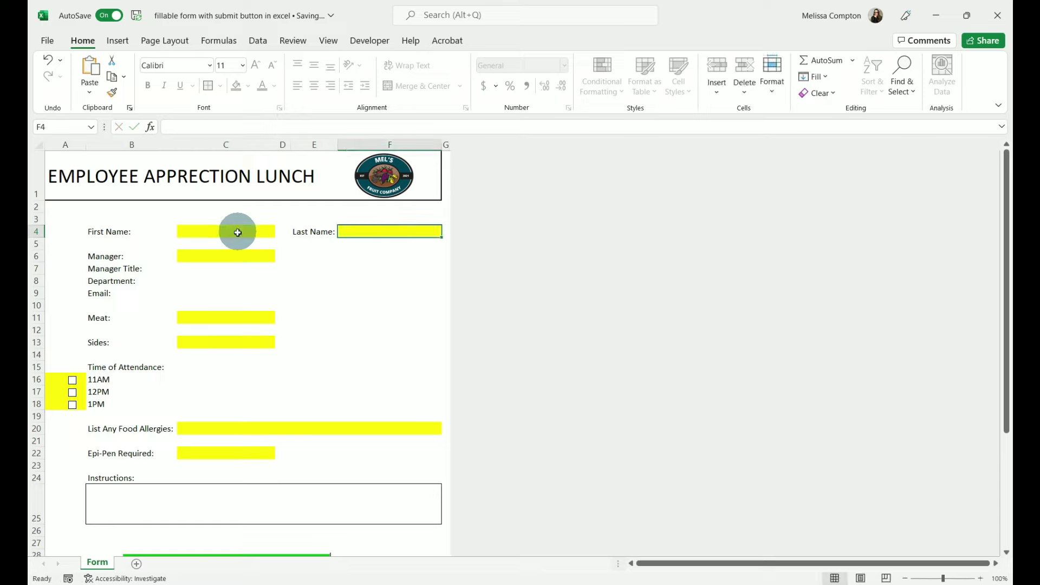
- Tick the 11AM checkbox and confirm its label cannot be edited
left_click(72, 380)
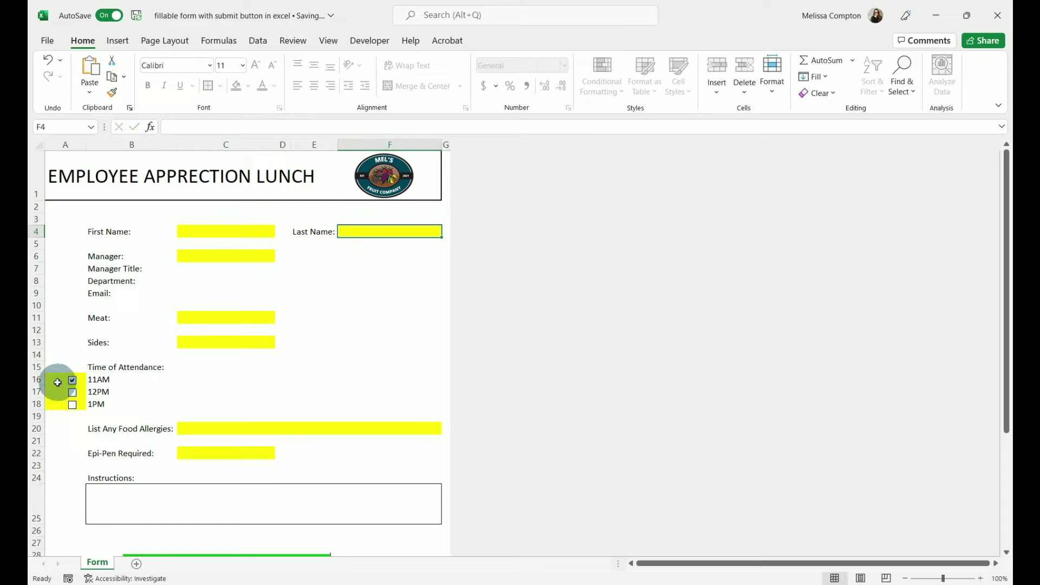
double_click(99, 385)
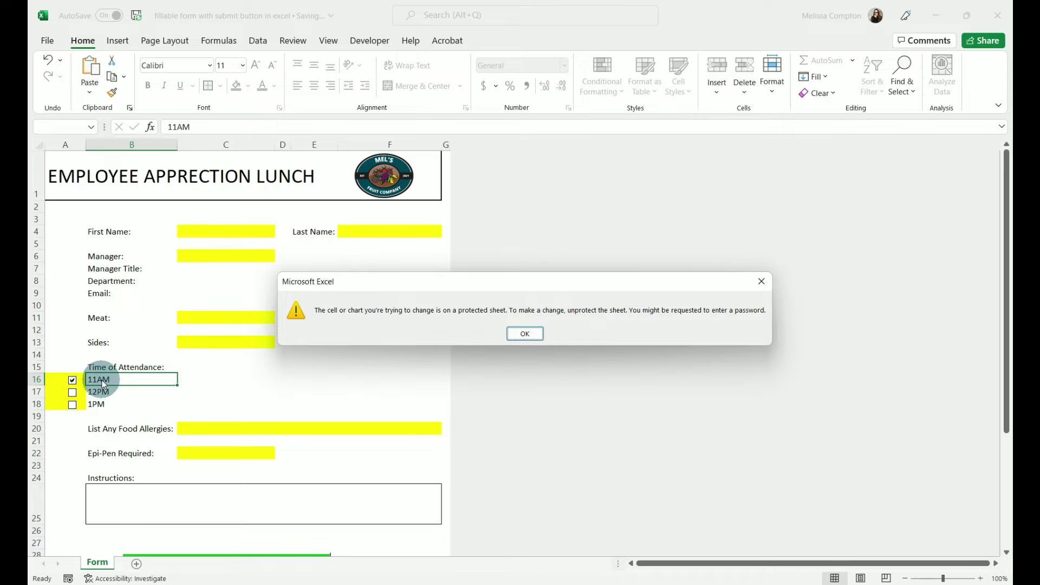
left_click(526, 333)
scroll(390, 385, "down", 4)
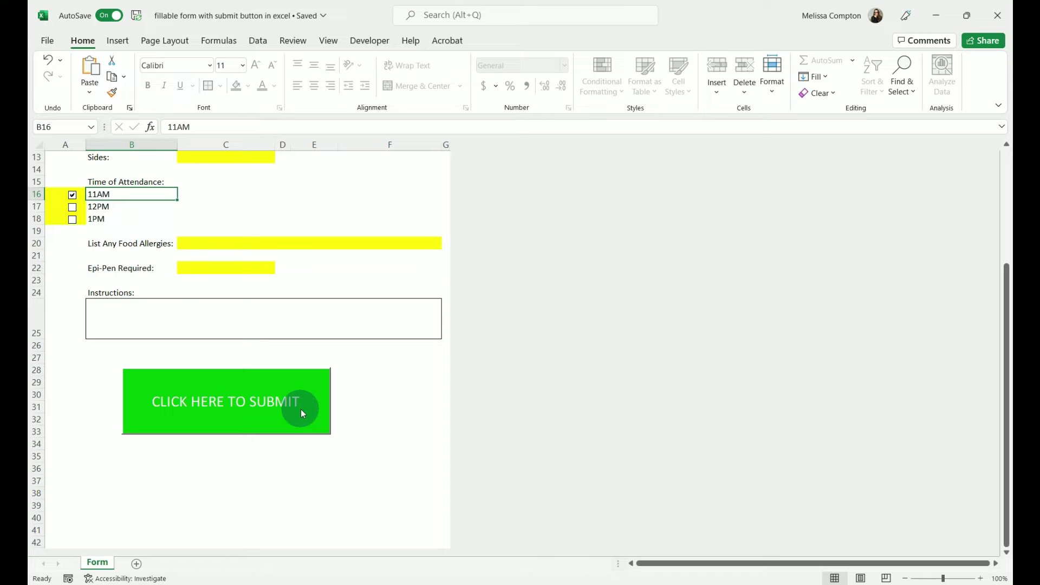
scroll(301, 409, "up", 4)
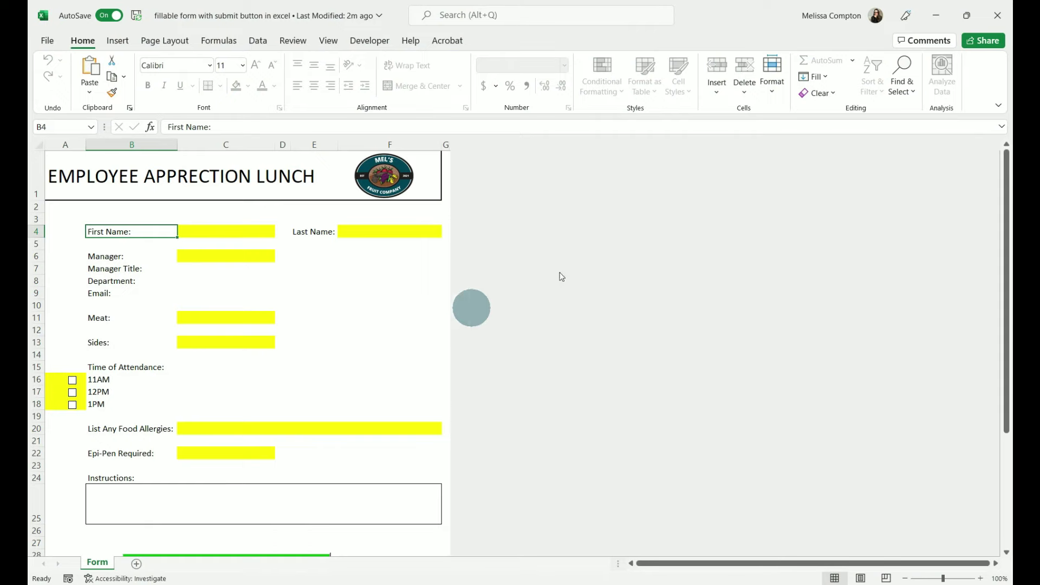
- Email the macro-enabled .xlsm form as an Outlook attachment, then allow its macros when opened
left_click(1000, 24)
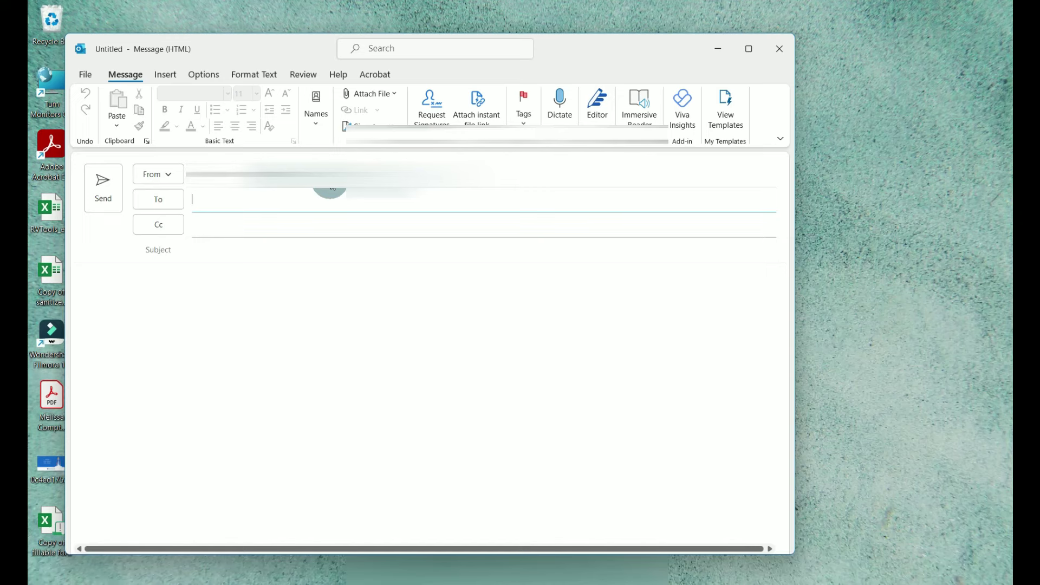
left_click(392, 93)
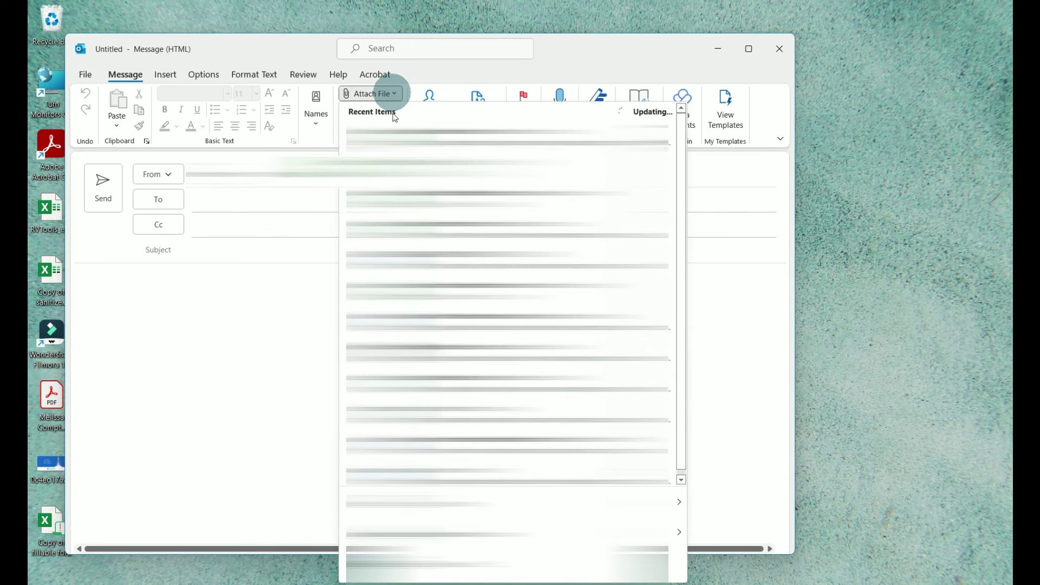
left_click(390, 575)
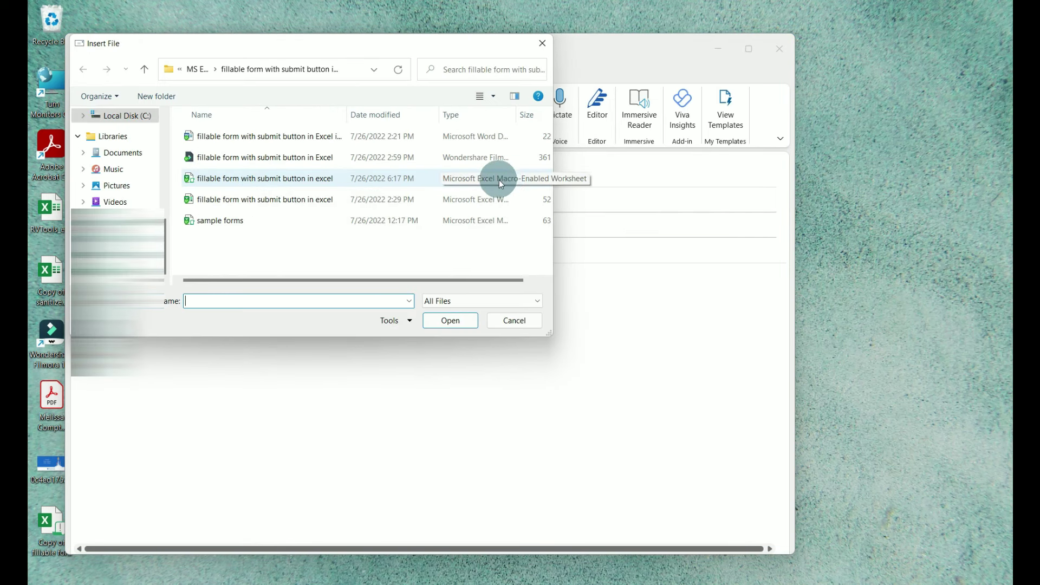
double_click(277, 179)
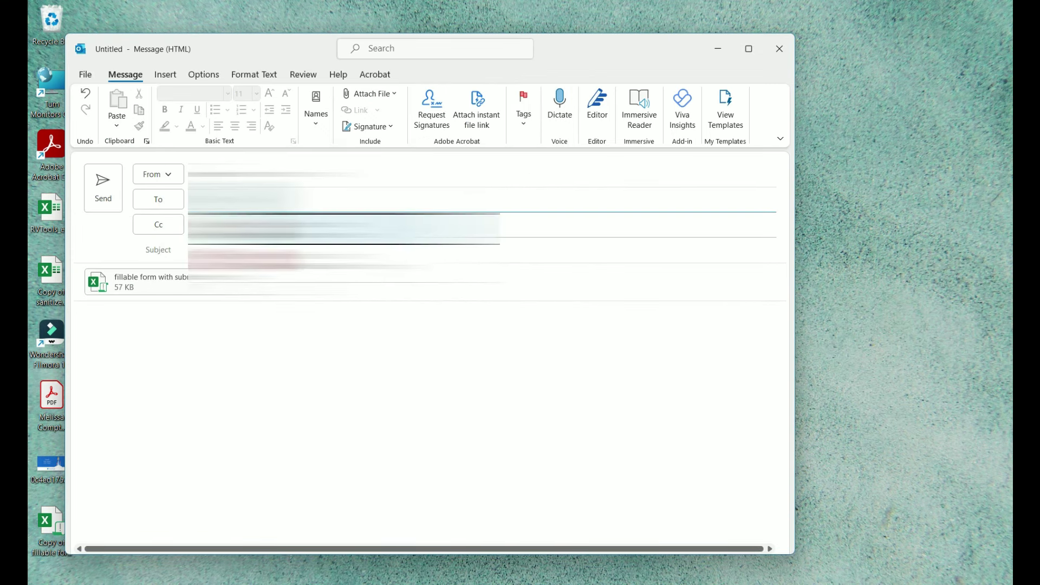
key("Tab")
key("Tab")
left_click(108, 198)
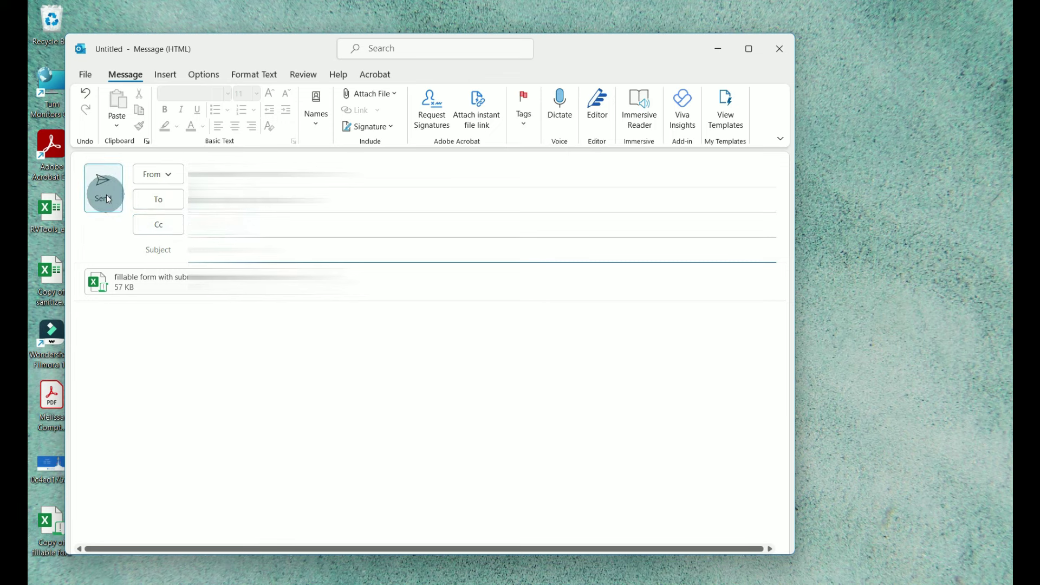
left_click(389, 125)
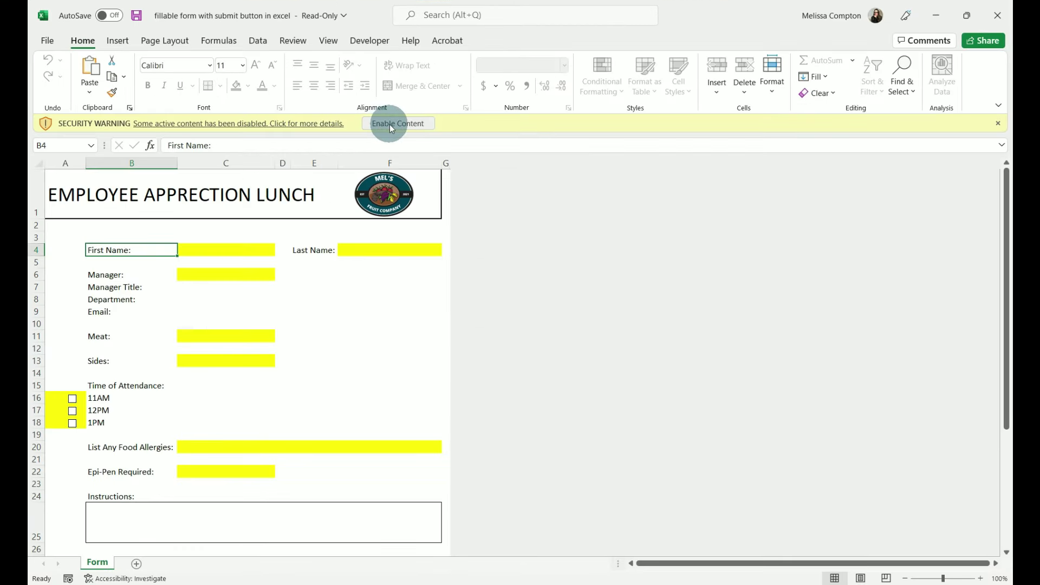
- Confirm the First Name and Meat labels are locked against editing
left_click(142, 232)
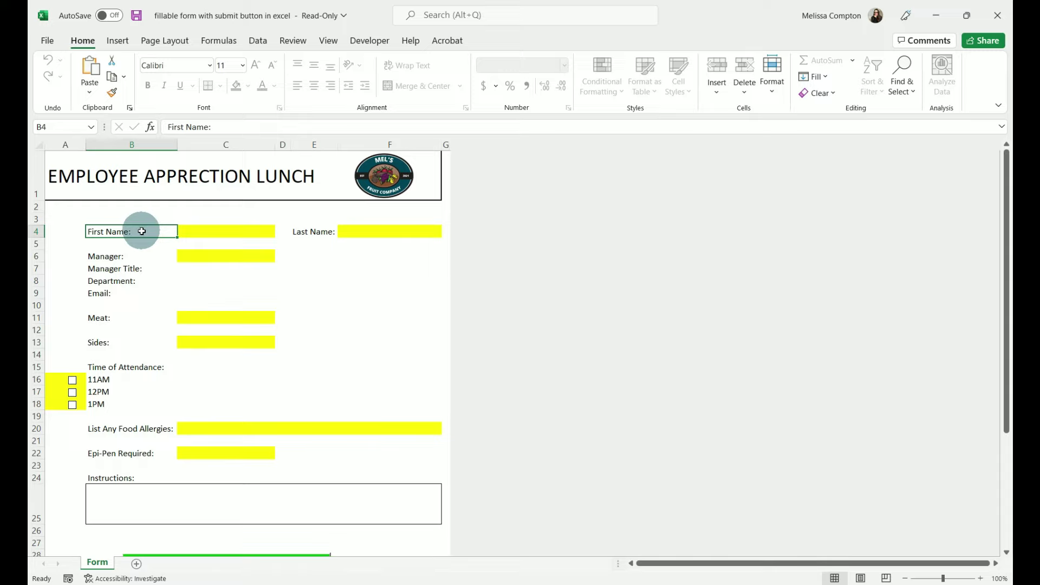
left_click(141, 231)
left_click(520, 332)
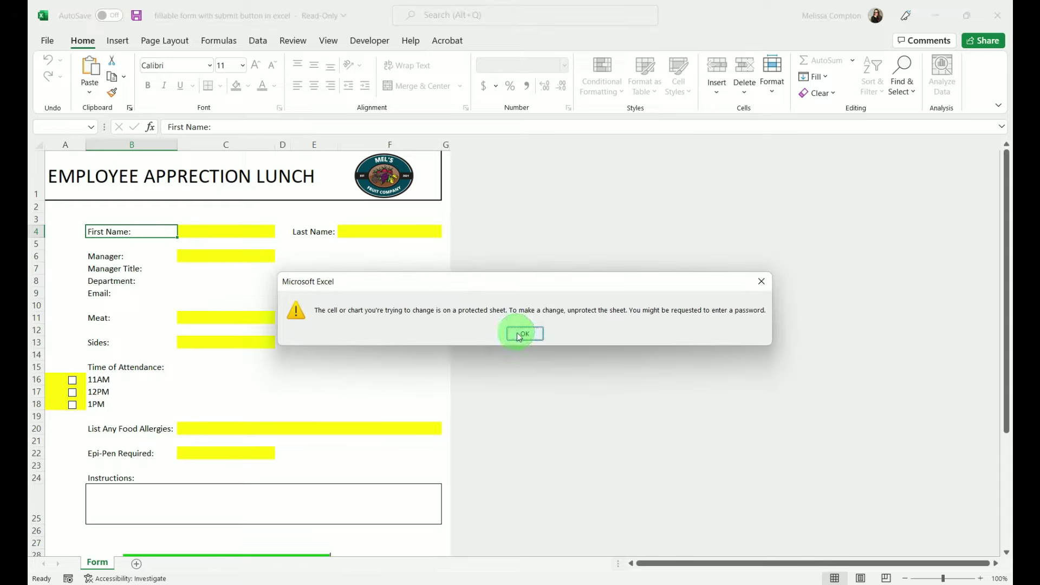
left_click(93, 317)
double_click(94, 318)
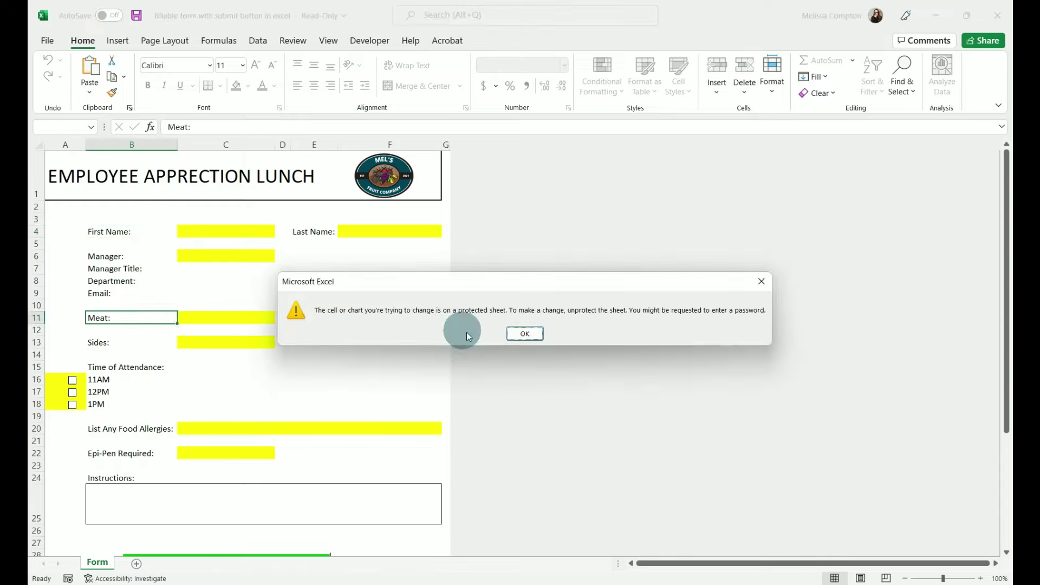
left_click(526, 332)
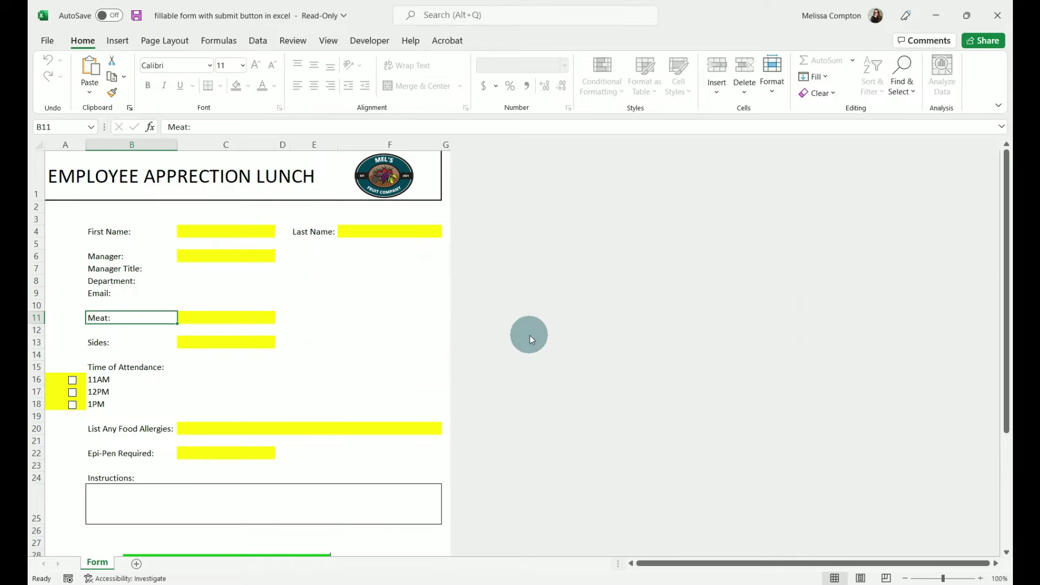
- Enter the employee's first and last name and choose the first manager in the list
left_click(232, 231)
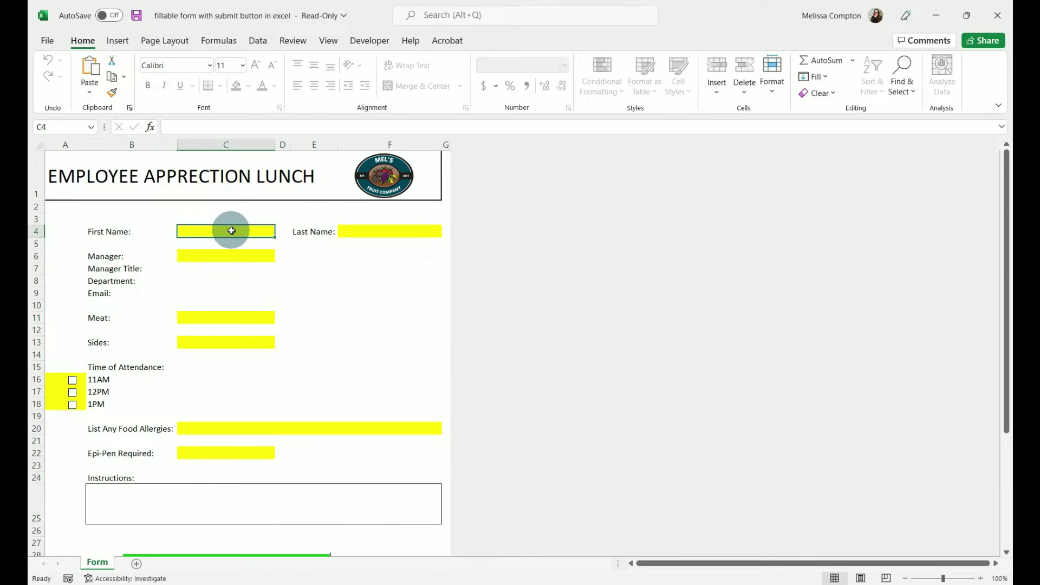
key("Tab")
key("Tab")
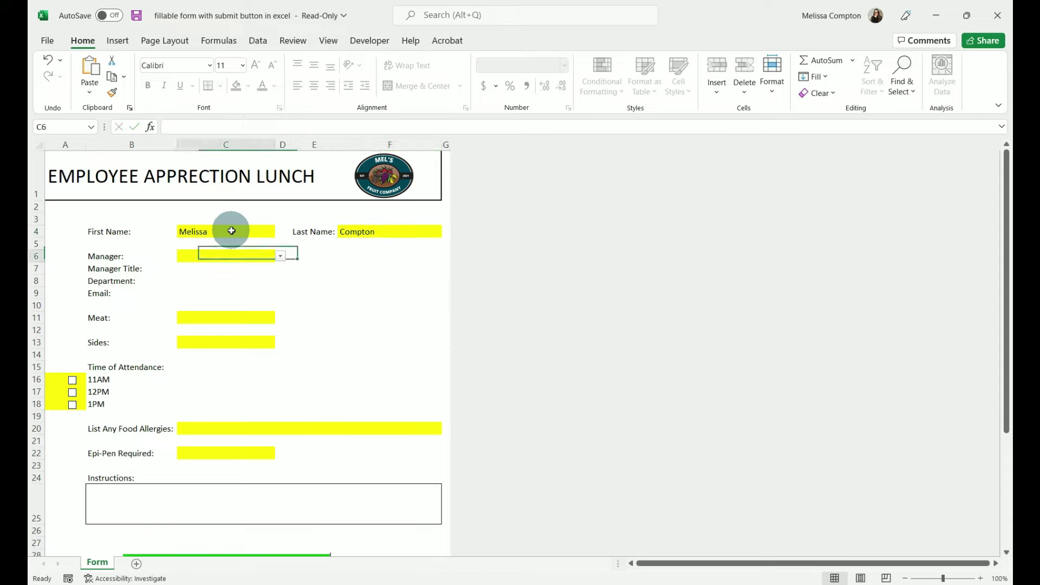
left_click(280, 256)
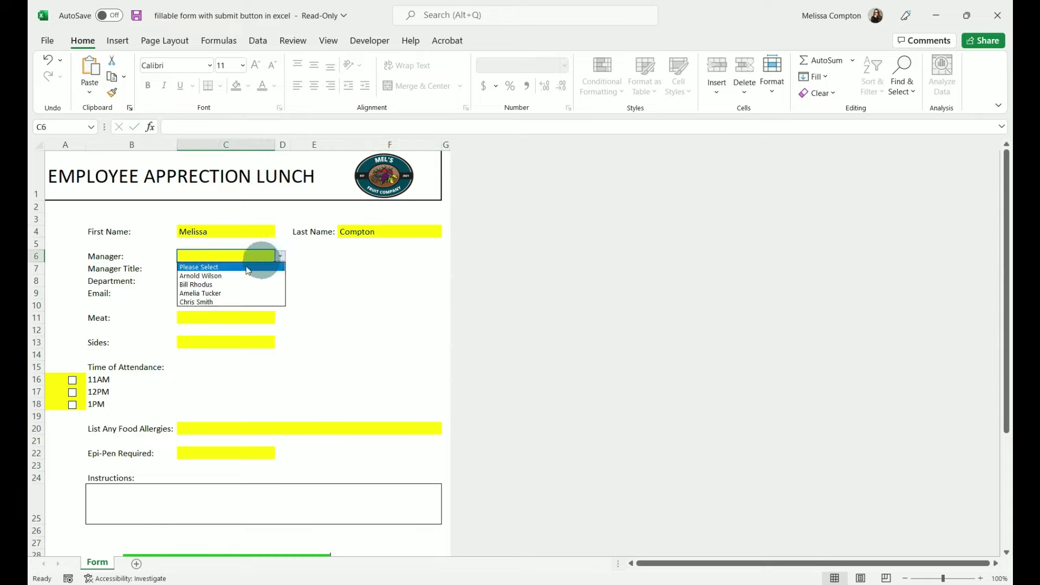
left_click(228, 276)
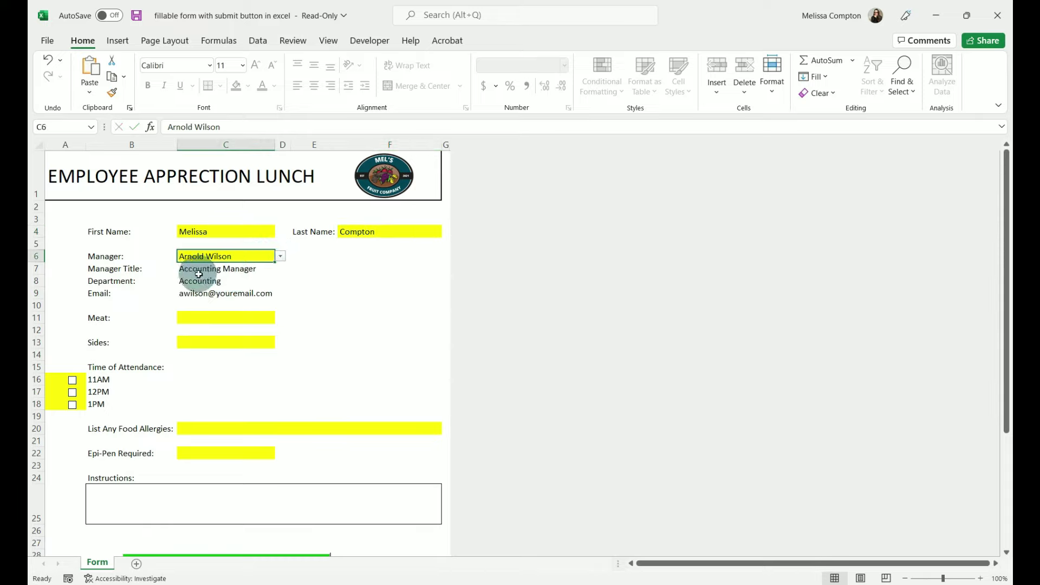
- Choose Steak for Meat and Mac and Cheese for Sides
left_click(227, 318)
left_click(280, 317)
left_click(206, 345)
left_click(250, 342)
left_click(280, 342)
left_click(239, 362)
- Tick 1PM, enter ALL for food allergies, and set Epi-Pen Required to Yes
left_click(73, 405)
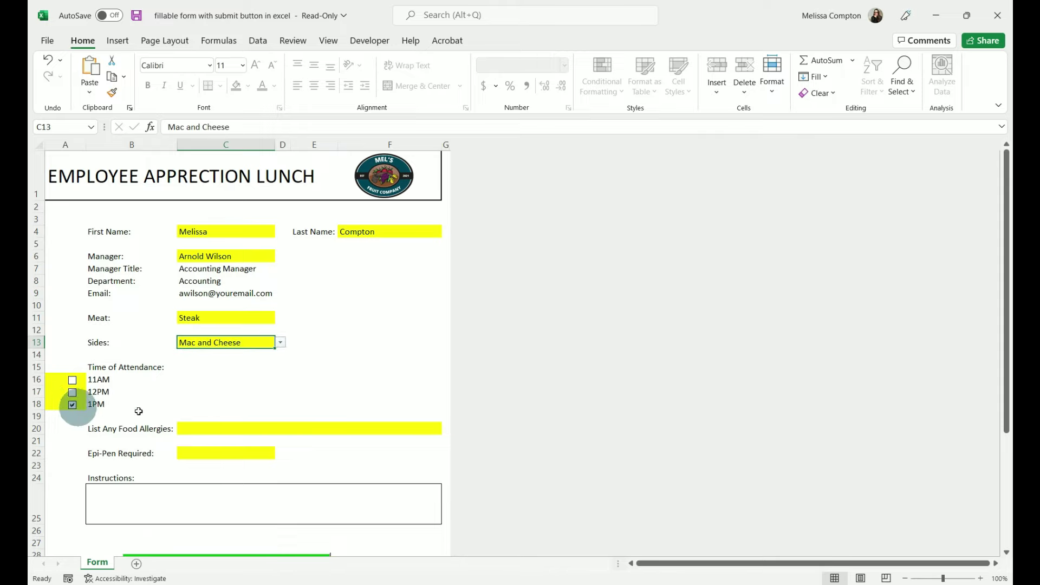
left_click(246, 430)
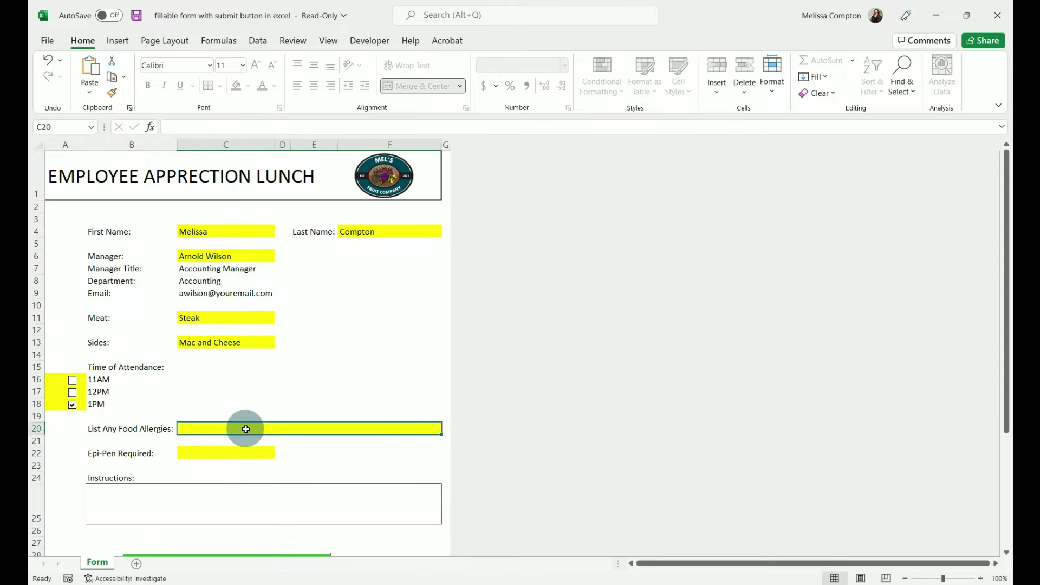
type("ALL")
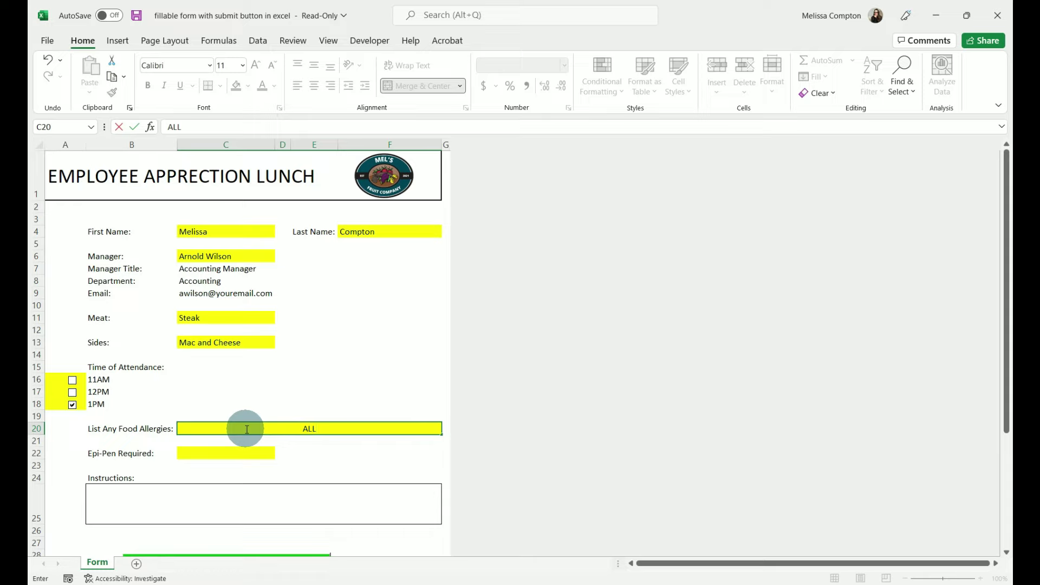
left_click(238, 453)
left_click(280, 453)
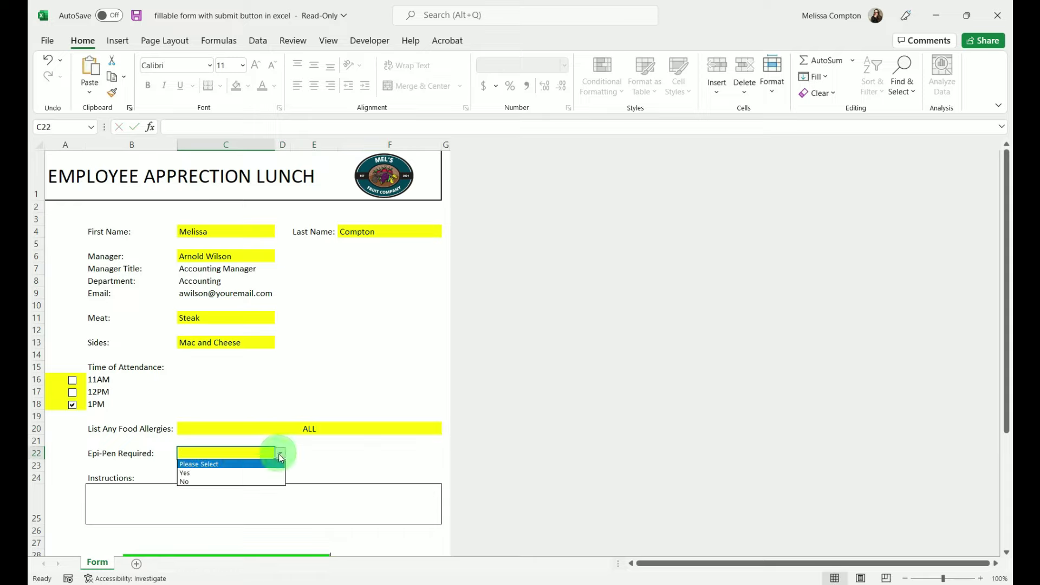
left_click(219, 473)
scroll(216, 471, "down", 1)
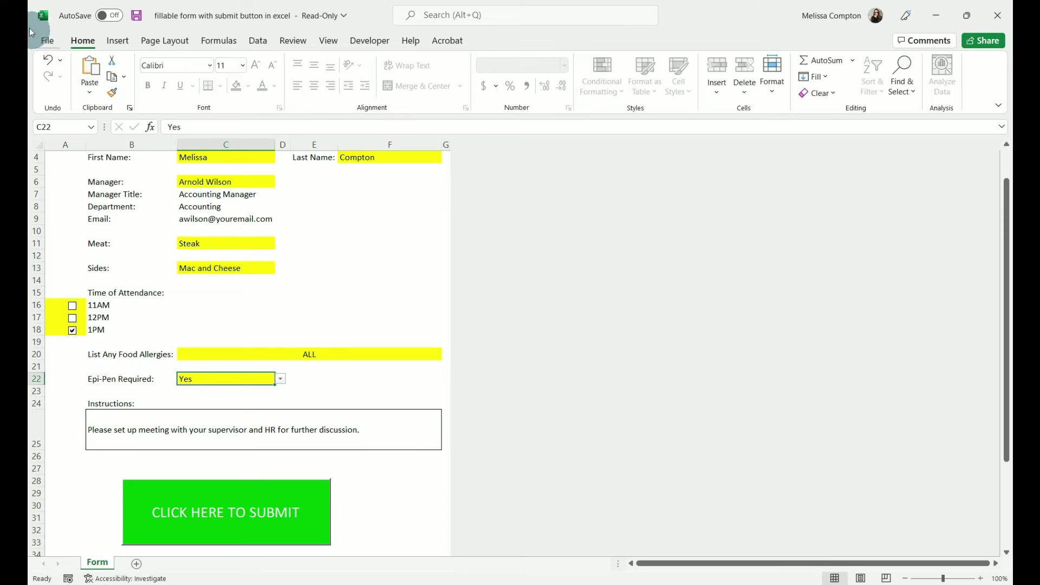
- Save the filled form to the Desktop as macro-enabled 'Copy of fillable form with submit button in excel'
left_click(48, 42)
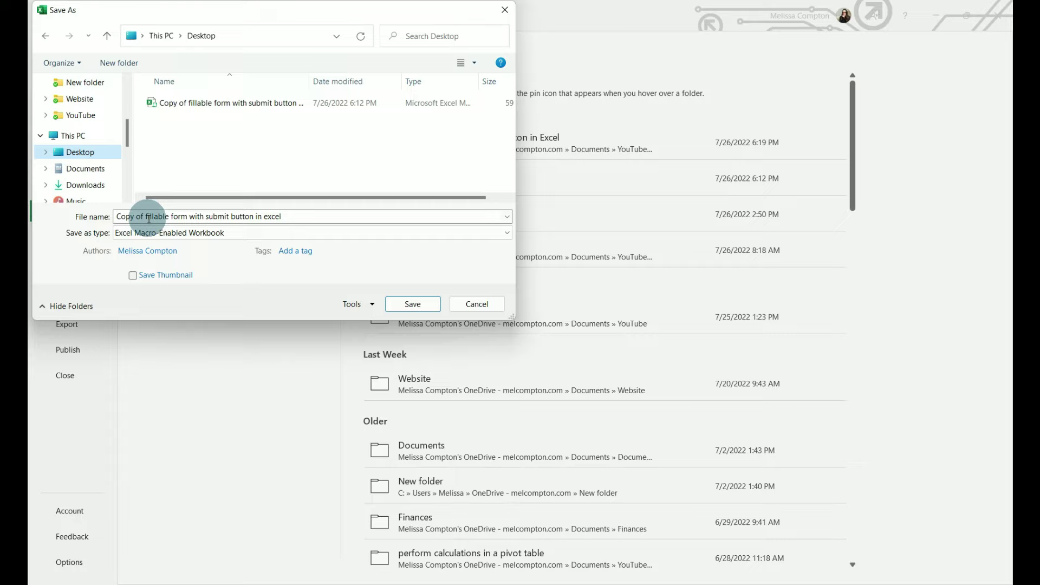
left_click(411, 305)
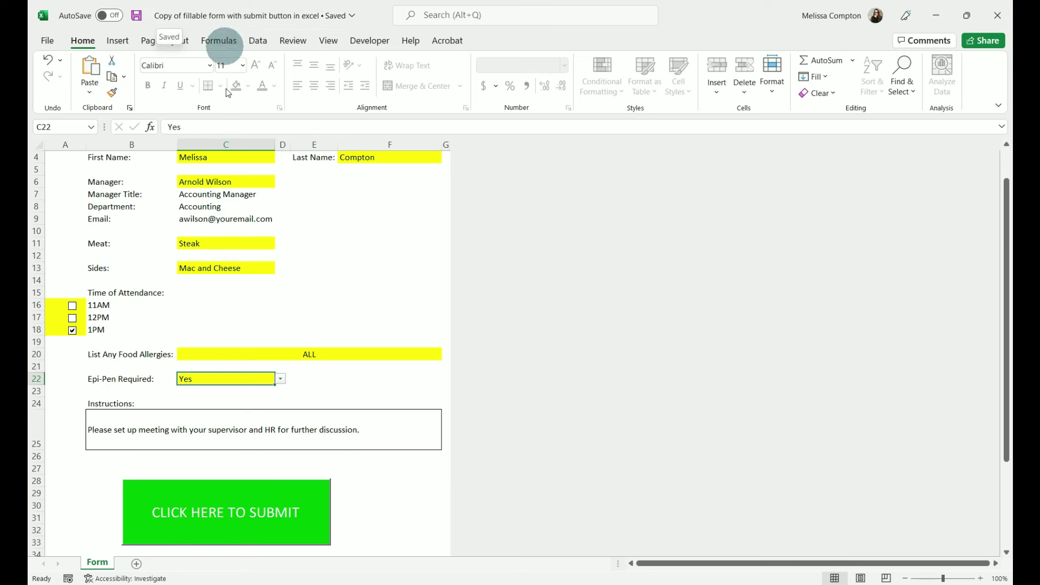
- Submit the filled copy via the 'Test submit button' Outlook email, then open the received .xlsm attachment
left_click(223, 506)
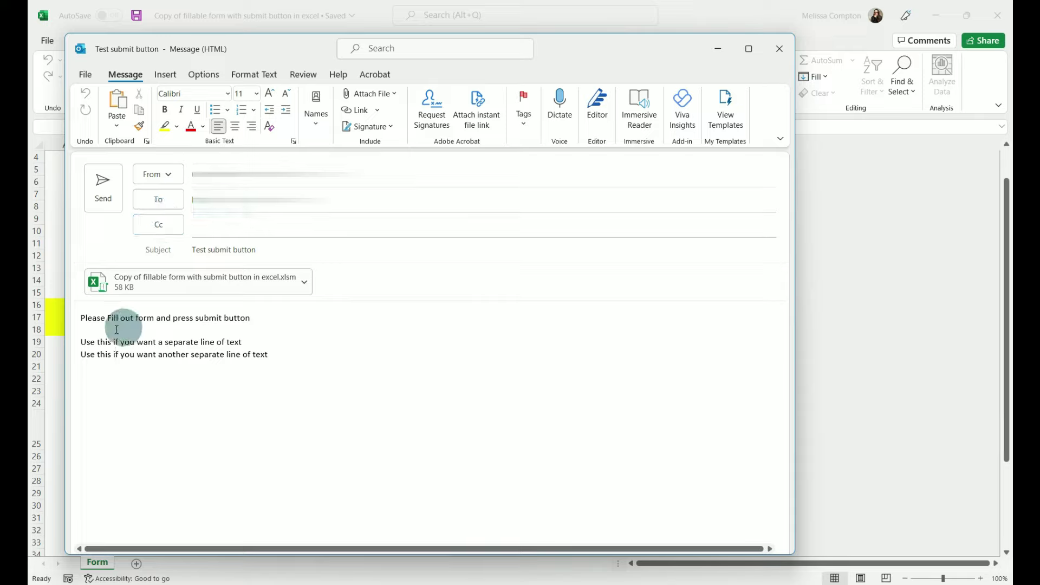
left_click(116, 355)
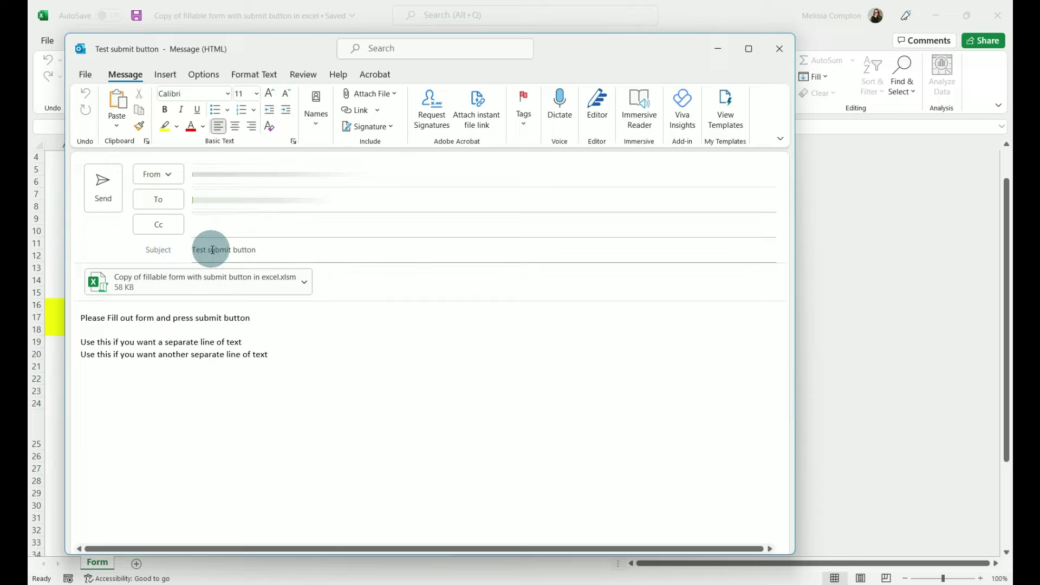
left_click(101, 199)
double_click(442, 201)
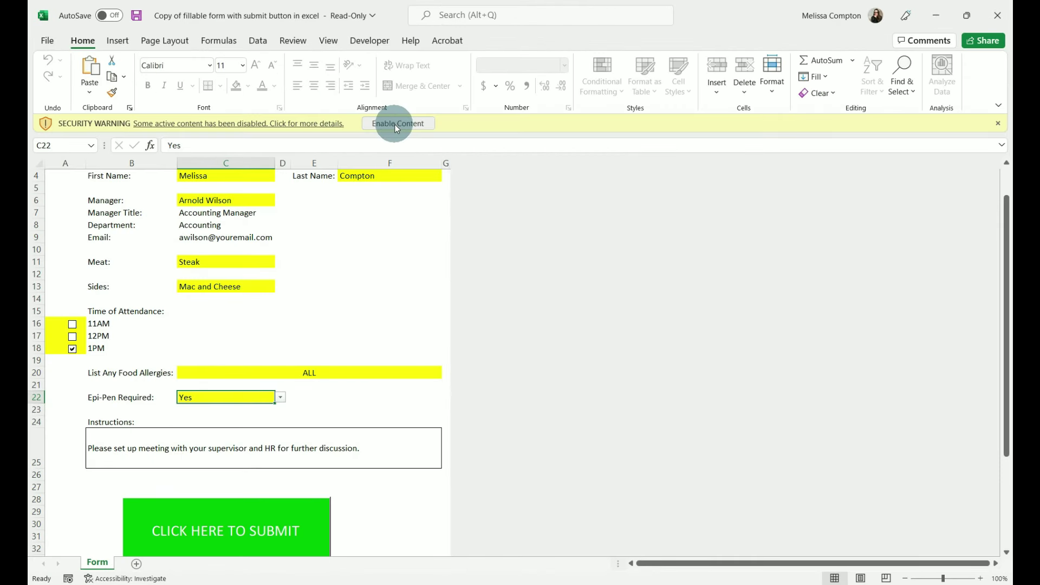
- Enable macros in the received form and review its answers: Steak, Mac and Cheese, 1PM, Epi-Pen Yes
left_click(394, 124)
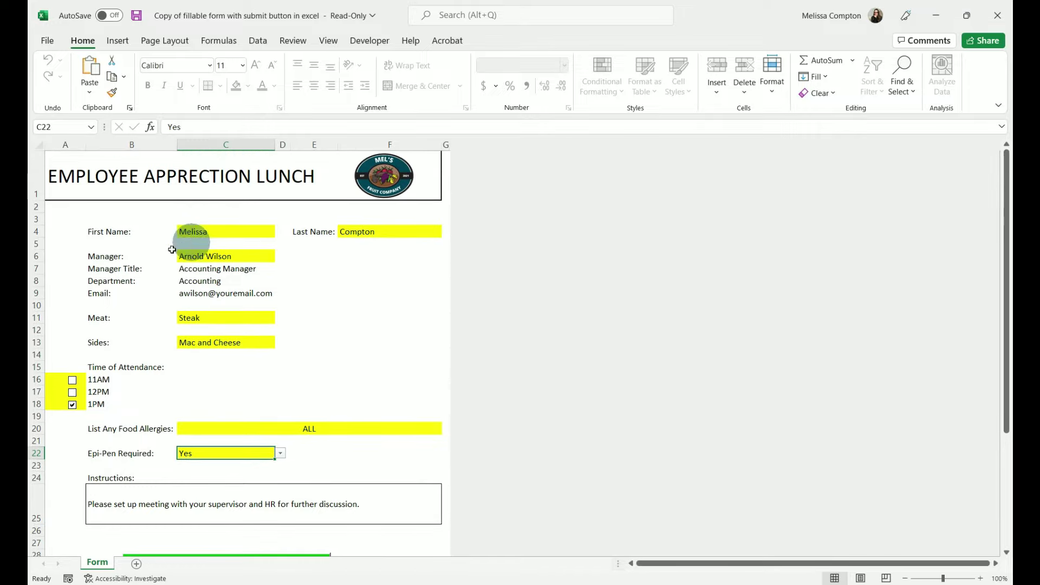
scroll(238, 260, "down", 6)
scroll(252, 264, "up", 6)
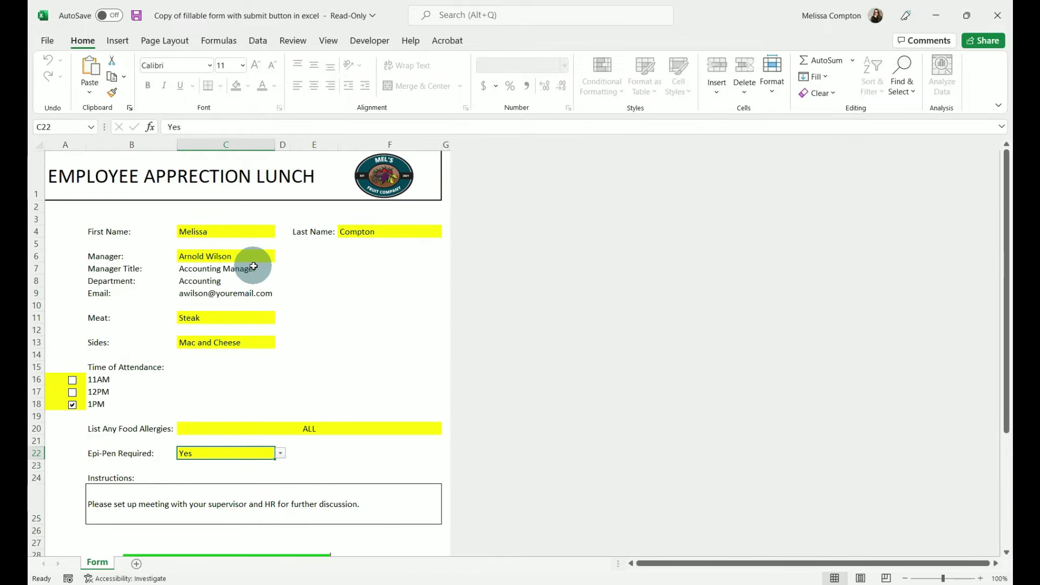